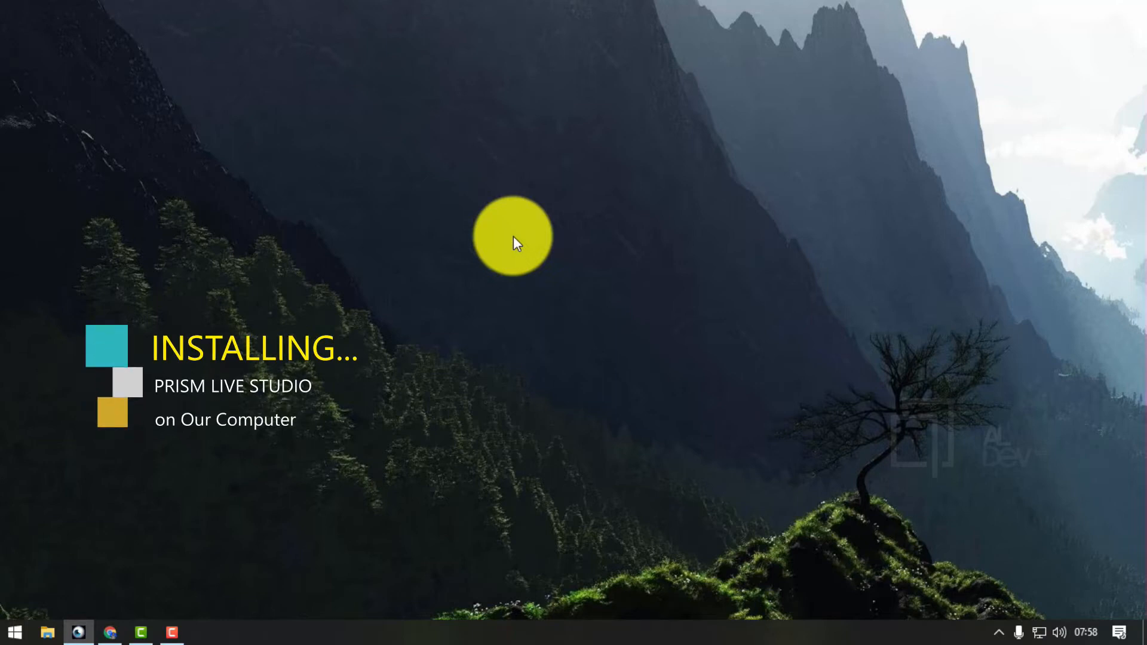
# Open Chrome, search Google for "prism live studio" and open the official PRISM Live Studio website
pyautogui.click(112, 634)
pyautogui.doubleClick(791, 120)
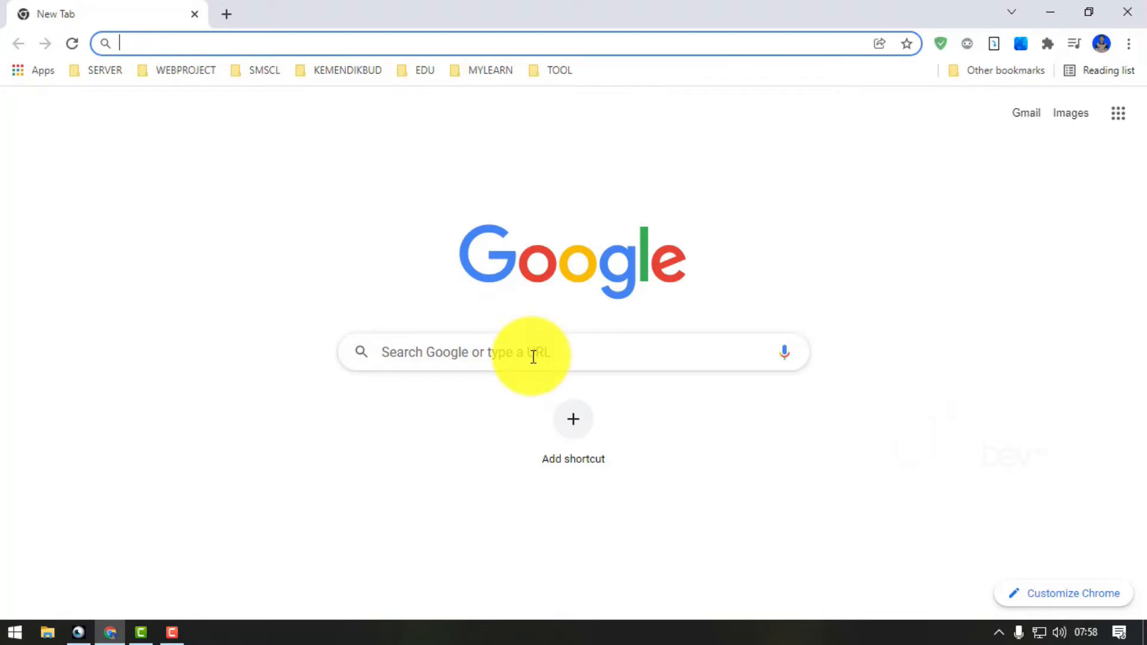
pyautogui.click(533, 357)
pyautogui.write('prism l')
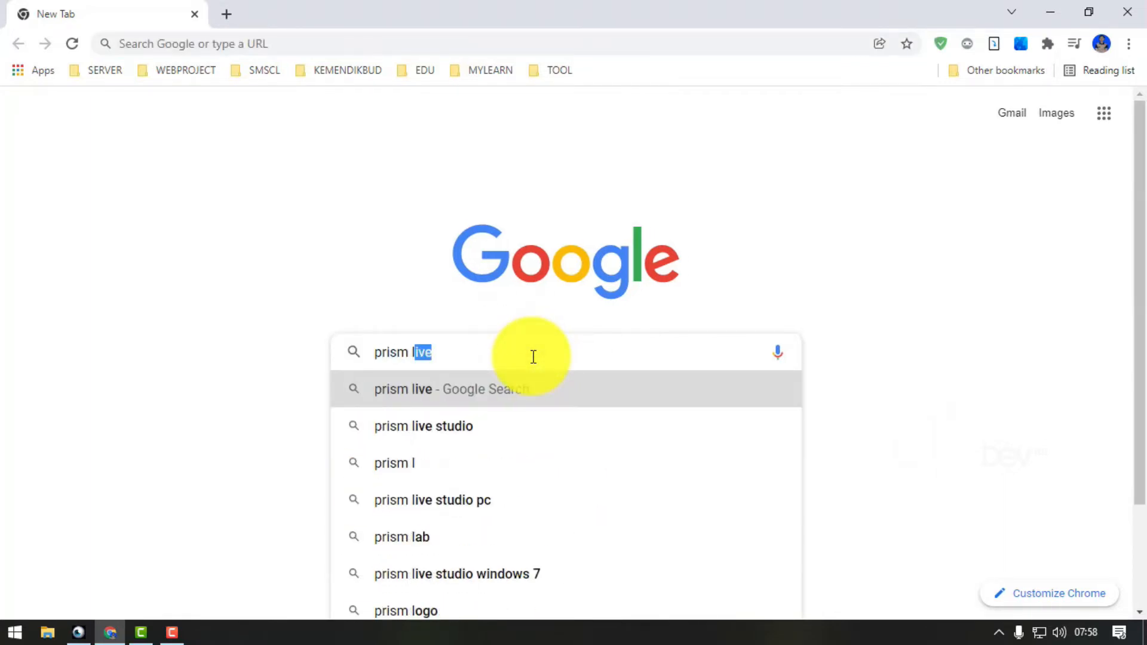
pyautogui.click(431, 441)
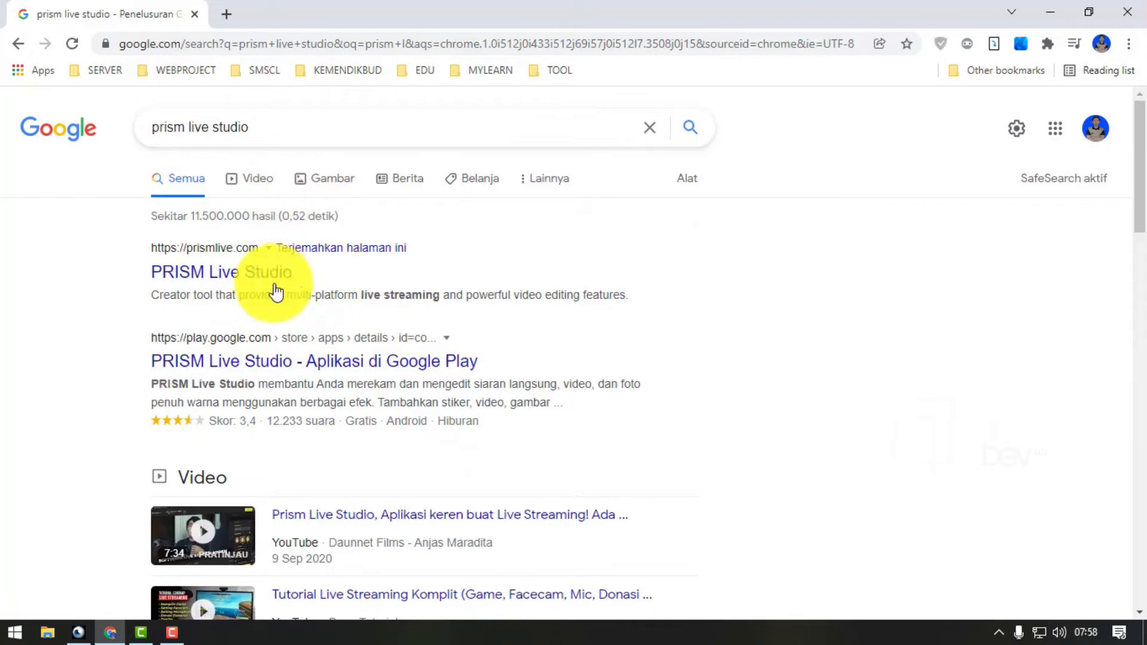
pyautogui.click(210, 278)
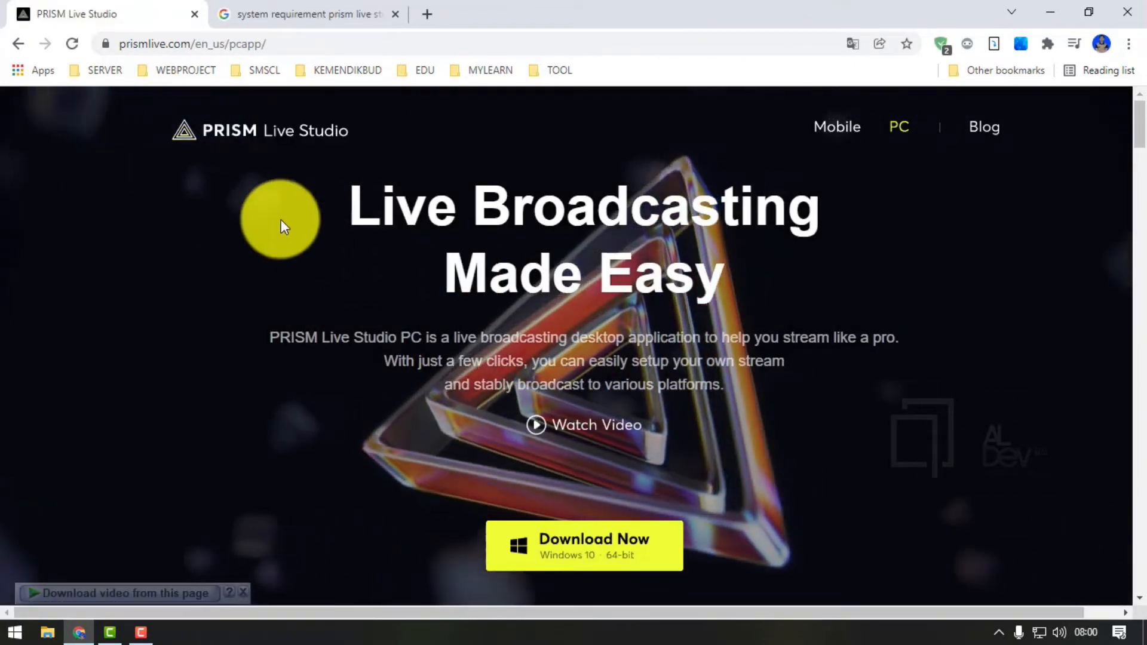
# Look over the PRISM Live Studio PC page and check the minimum system requirements in the other open search results
pyautogui.scroll(-3, 654, 323)
pyautogui.scroll(3, 538, 340)
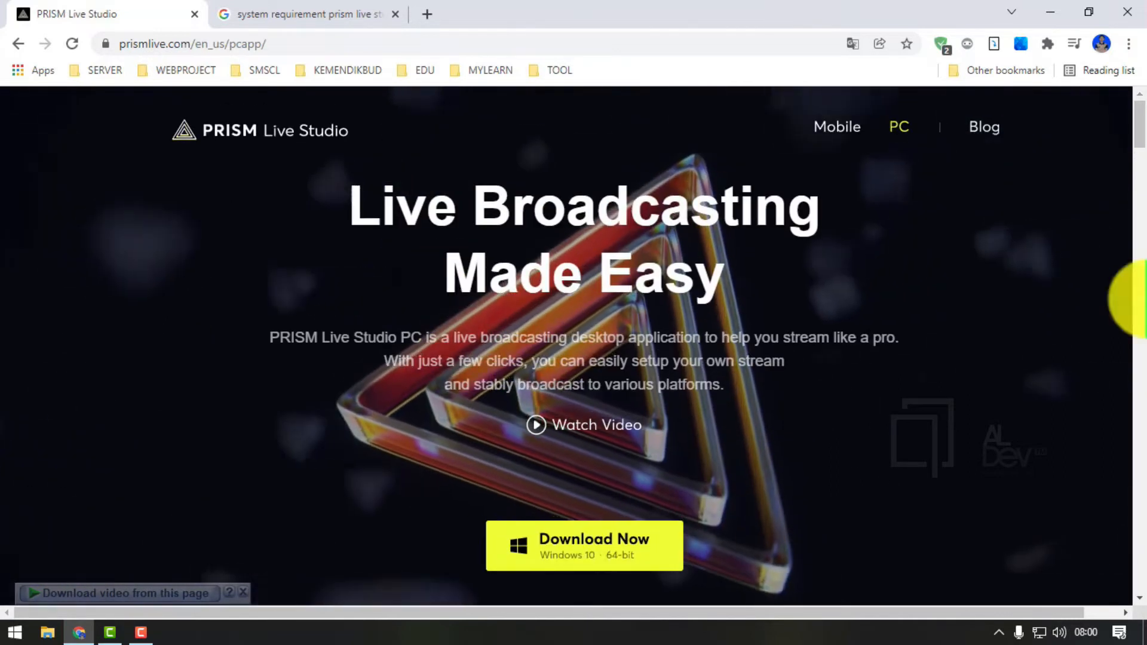
pyautogui.scroll(-3, 723, 287)
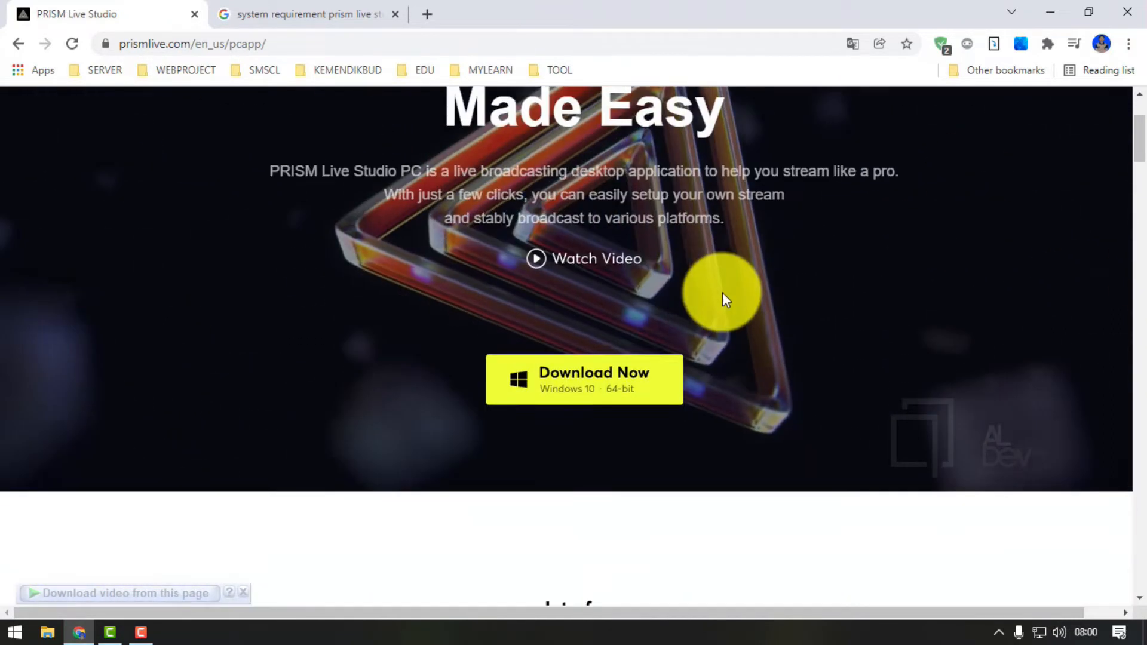
pyautogui.scroll(3, 658, 366)
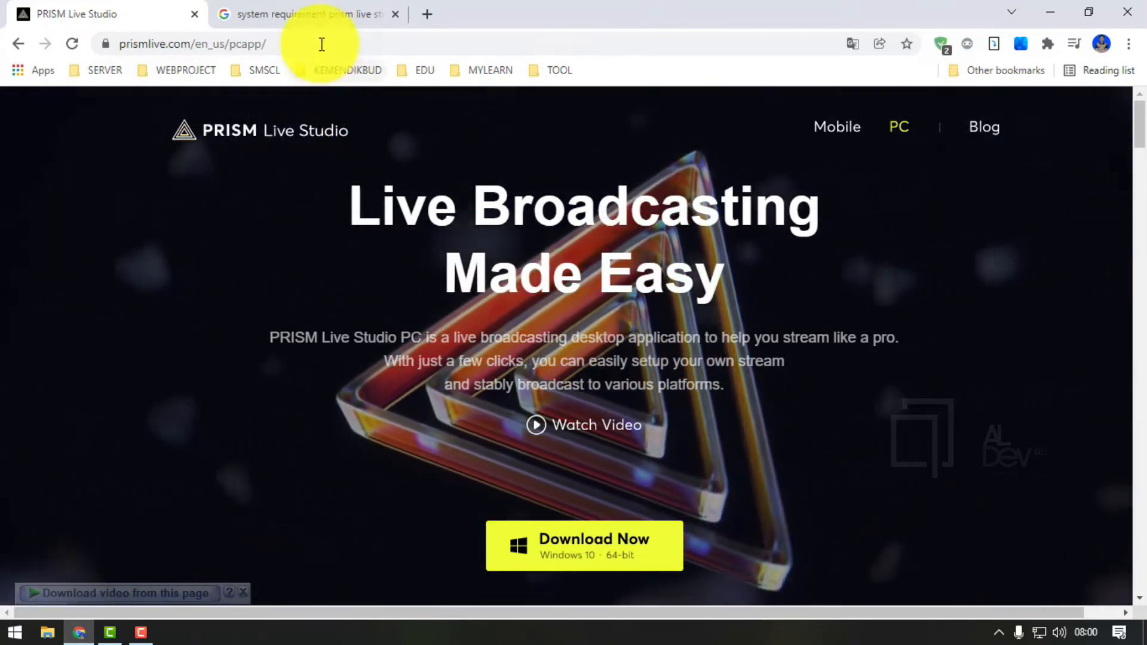
pyautogui.click(307, 17)
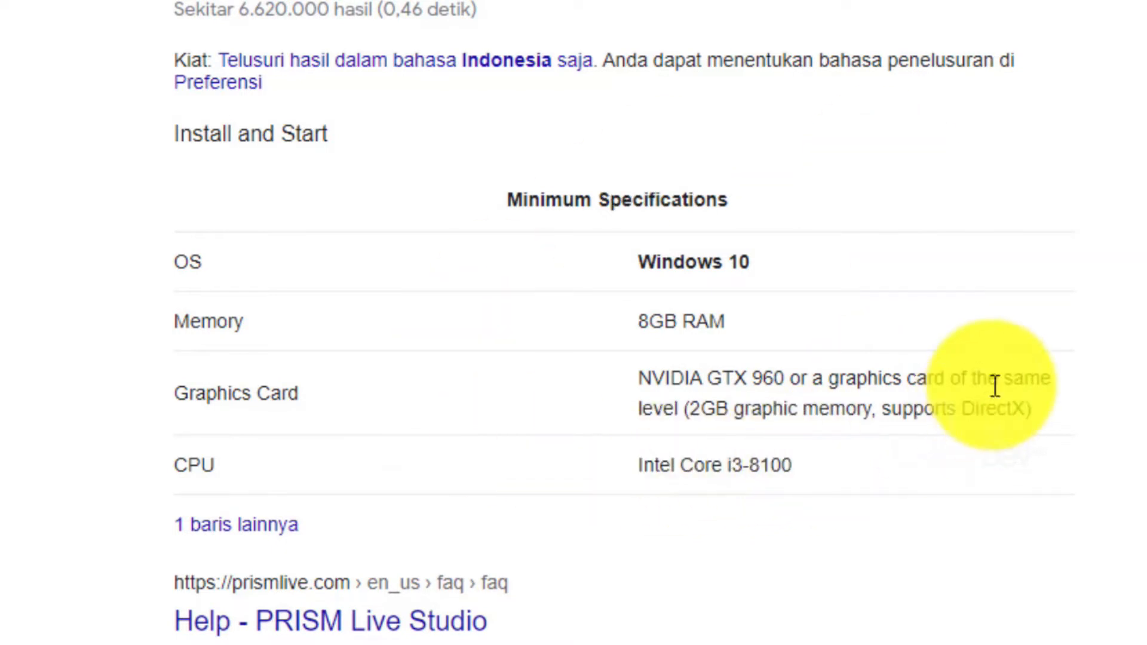
# Download the 64-bit Windows 10 installer from the PRISM Live Studio PC page and run the downloaded setup file
pyautogui.click(128, 16)
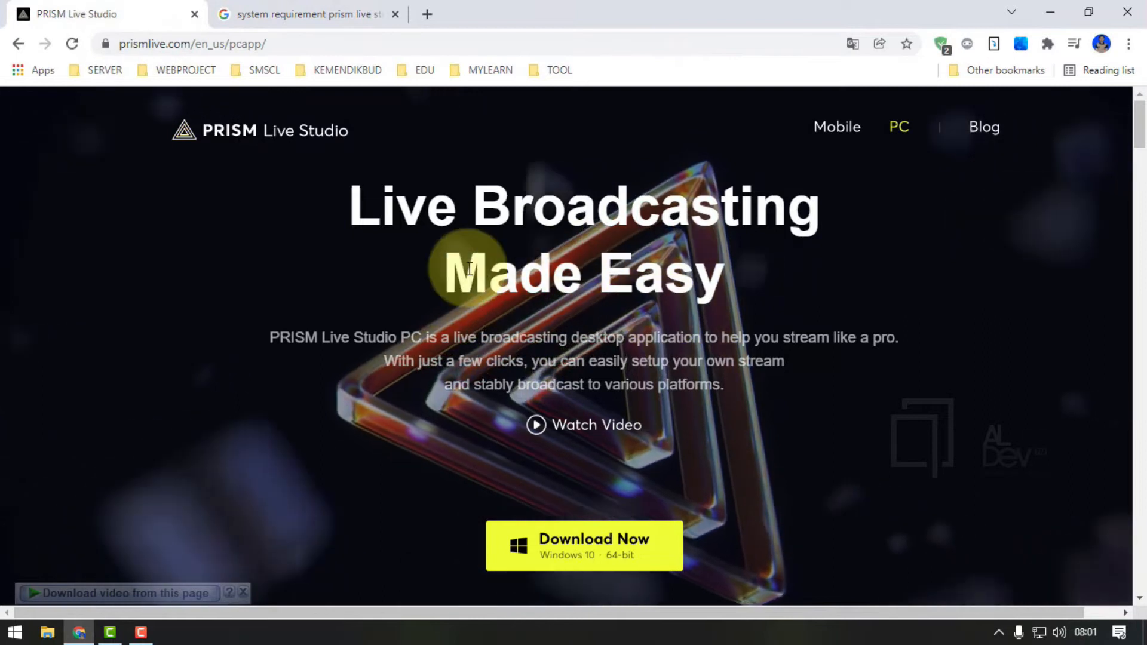
pyautogui.click(579, 548)
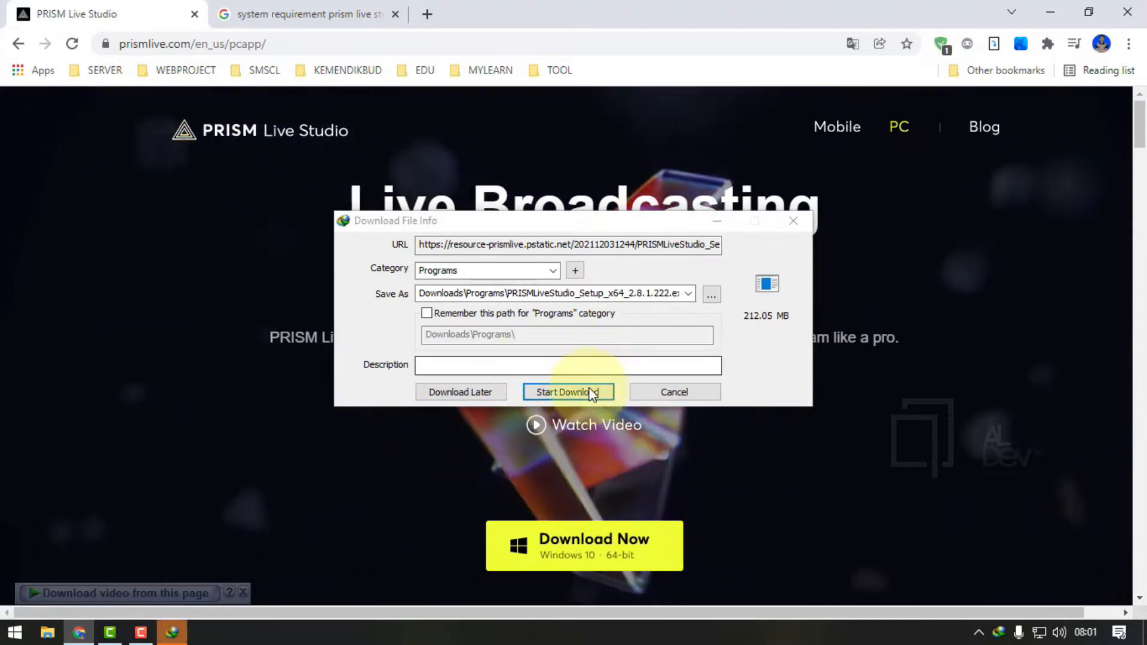
pyautogui.click(583, 391)
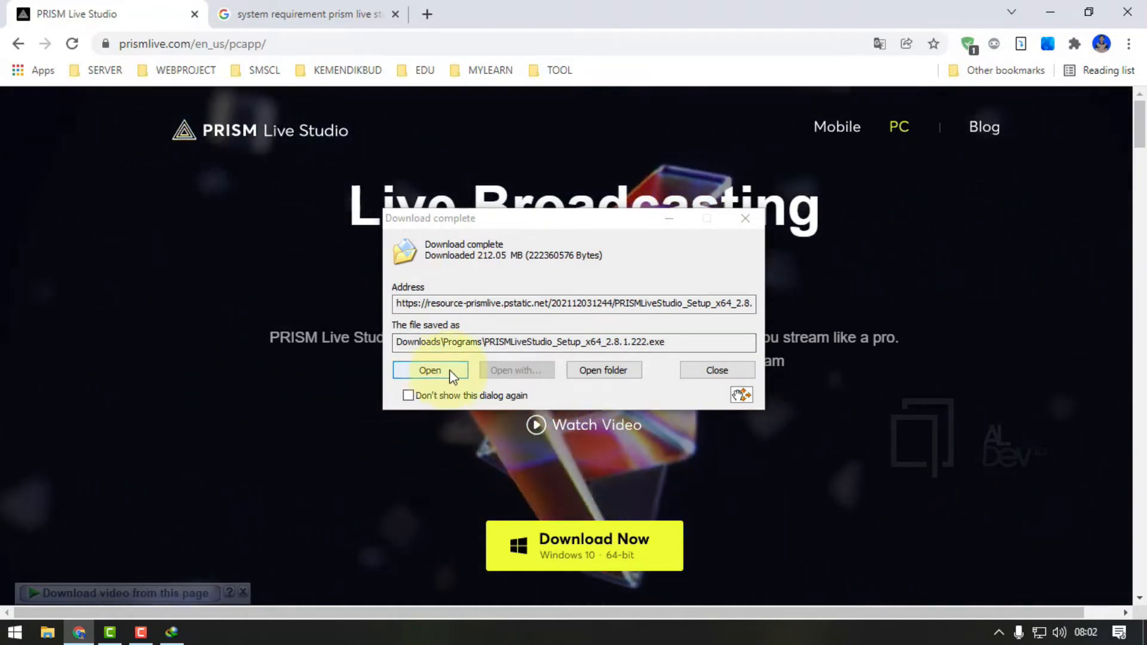
pyautogui.click(428, 374)
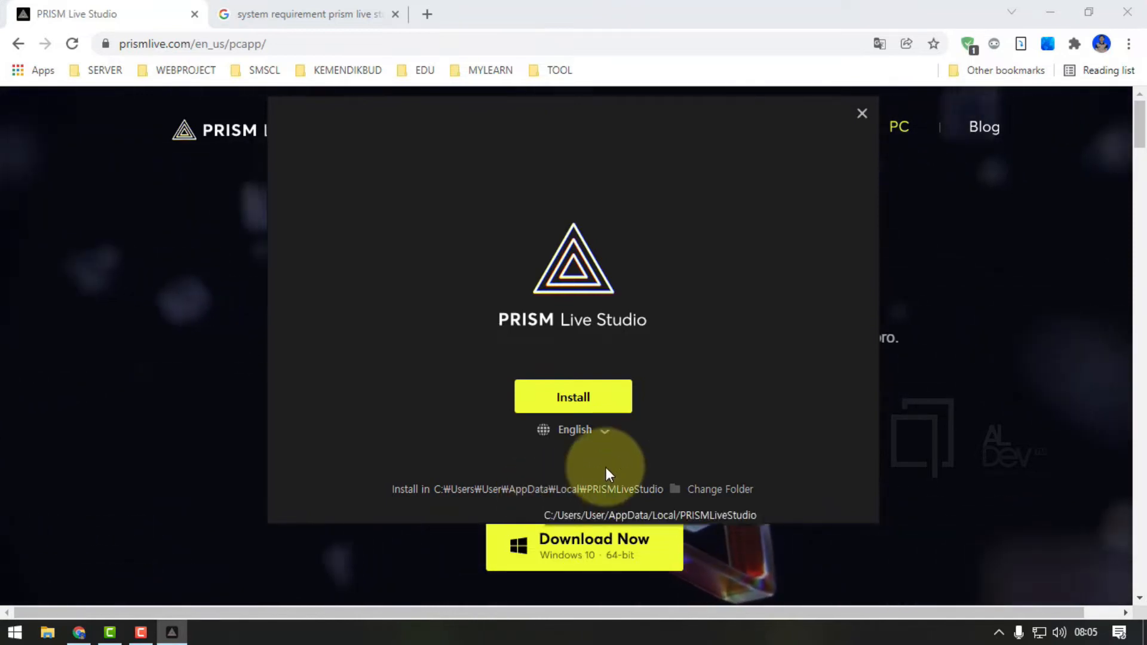
# Install PRISM Live Studio in the default folder with English as language, start the program and close the browser
pyautogui.click(578, 400)
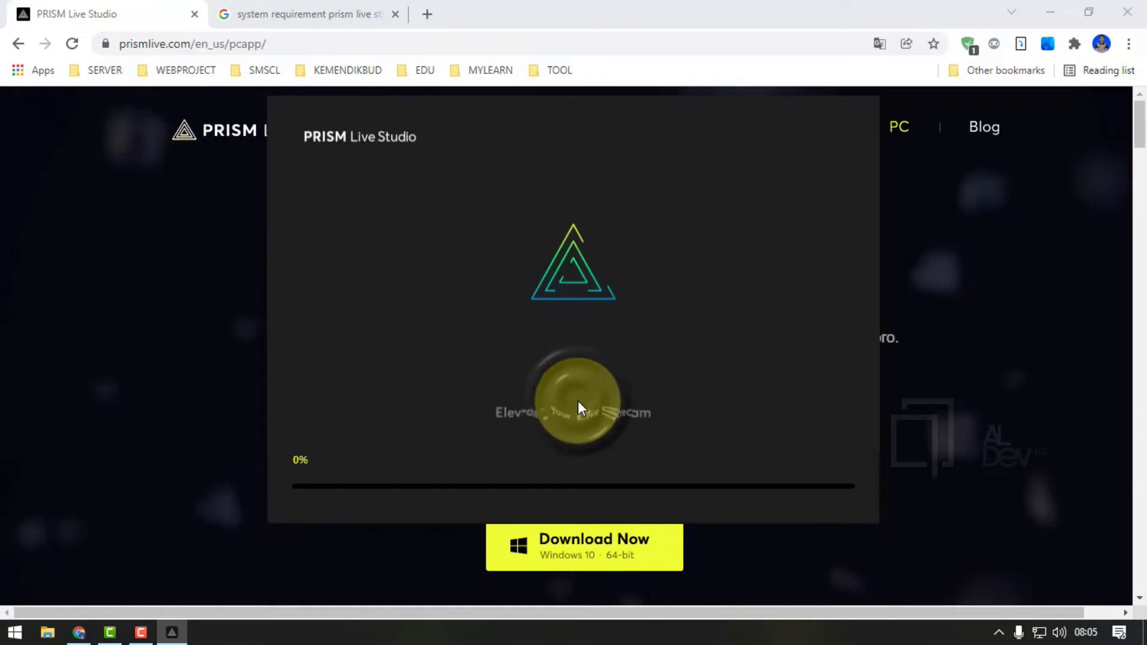
pyautogui.moveTo(621, 118); pyautogui.dragTo(626, 174)
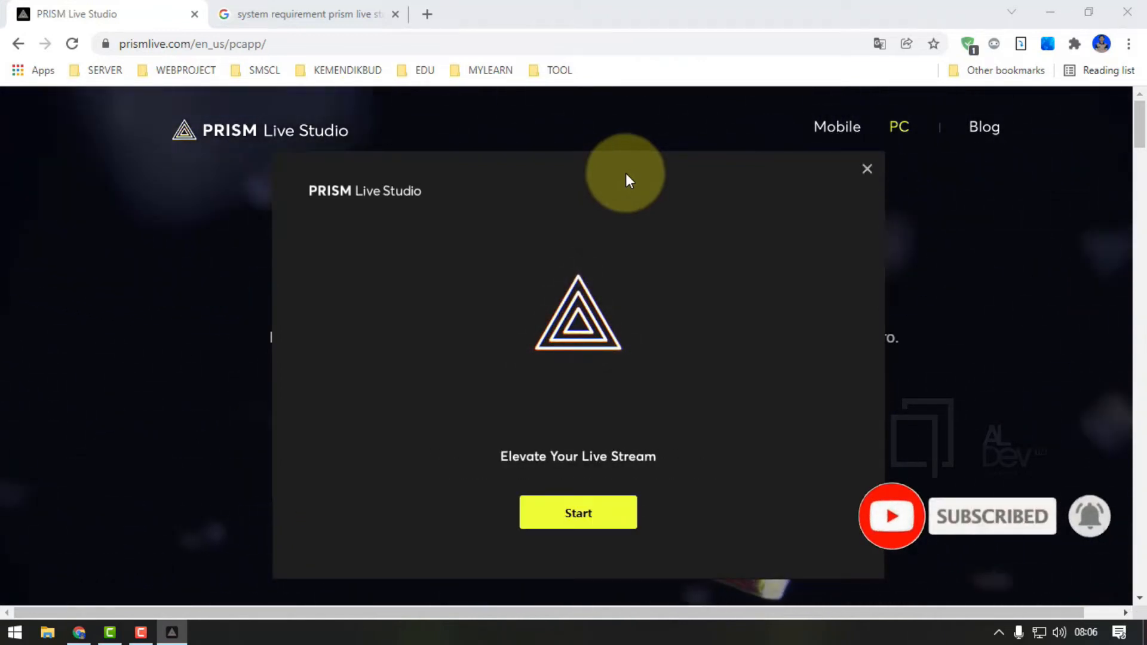
pyautogui.click(579, 512)
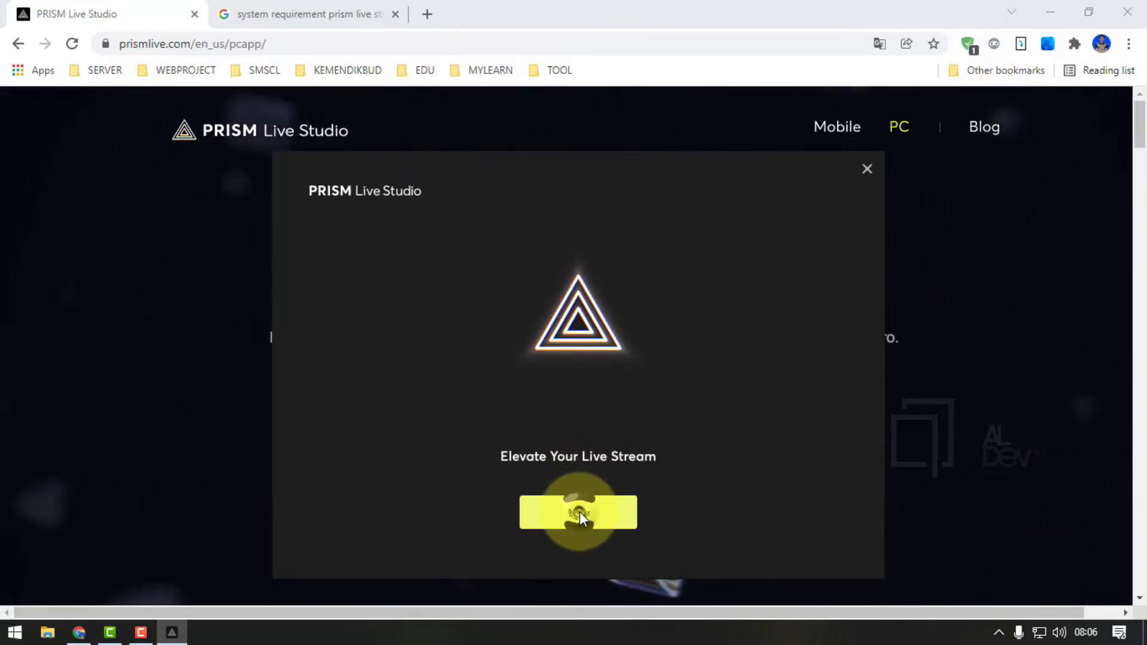
pyautogui.click(1127, 11)
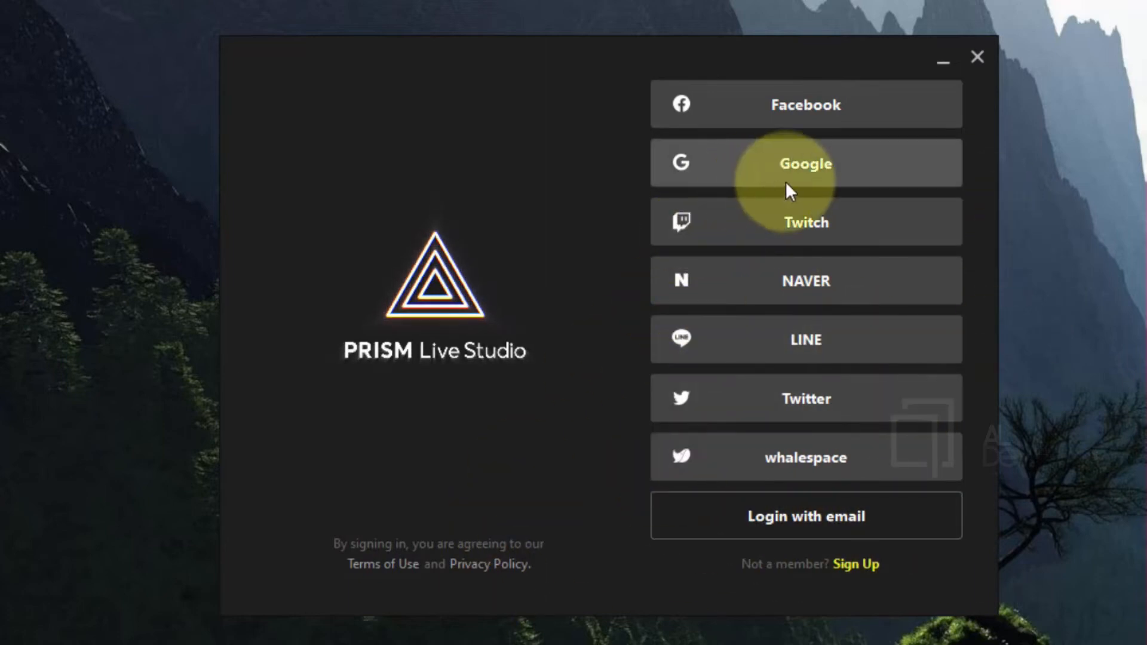
# Sign in to PRISM Live Studio with the second listed Google account and maximize the program window
pyautogui.click(800, 171)
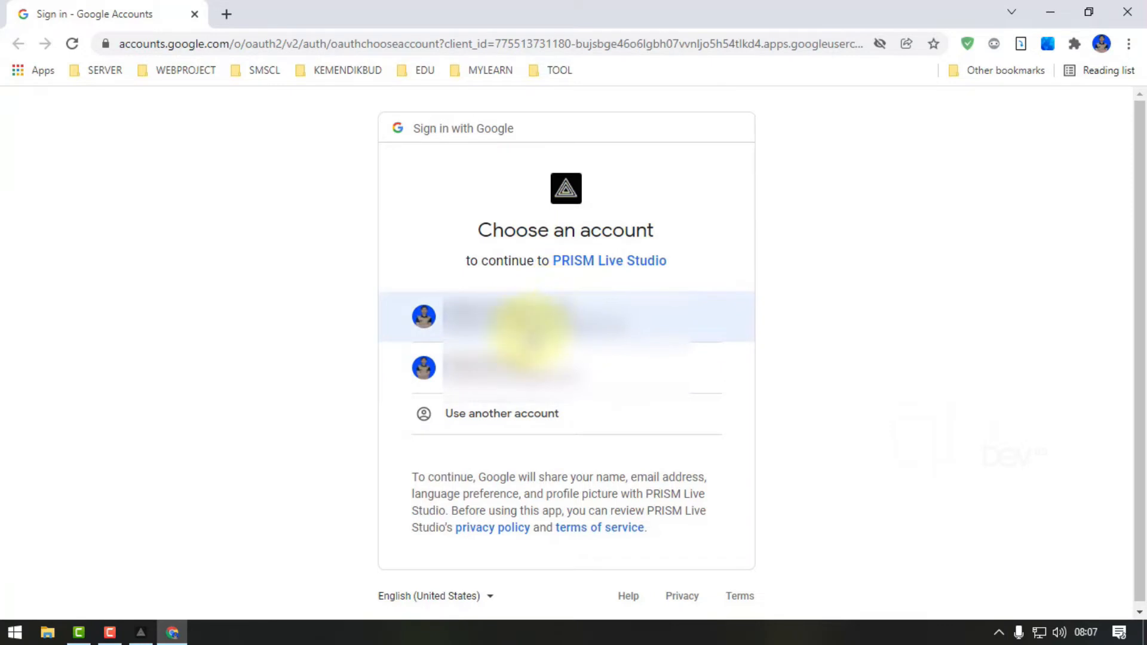
pyautogui.click(567, 375)
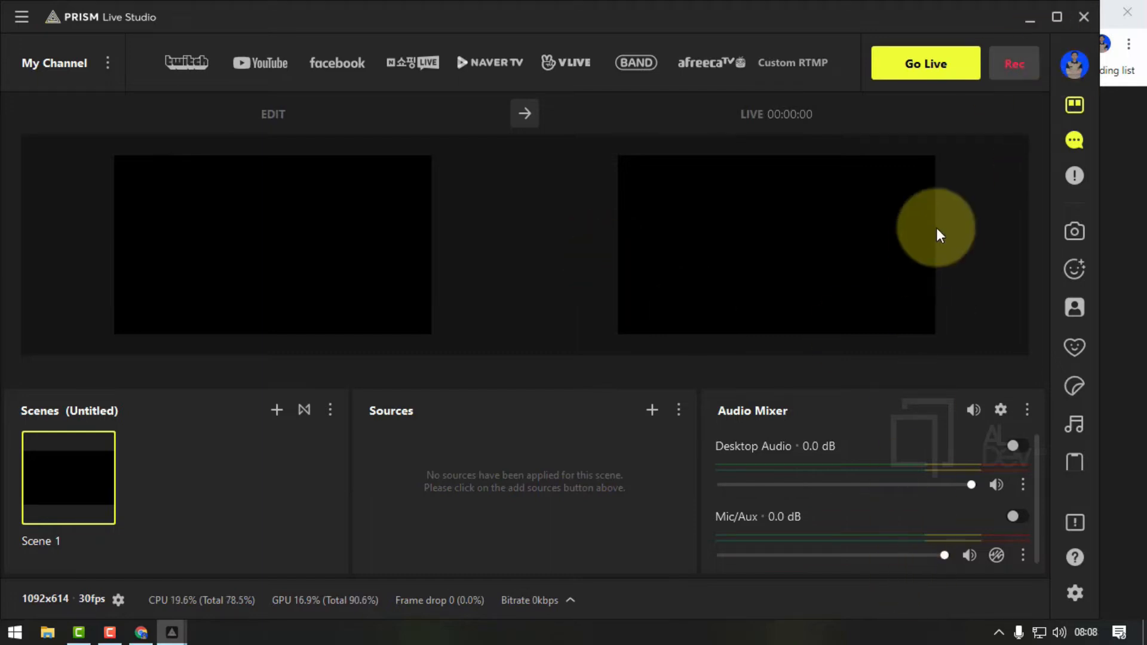
pyautogui.click(1057, 17)
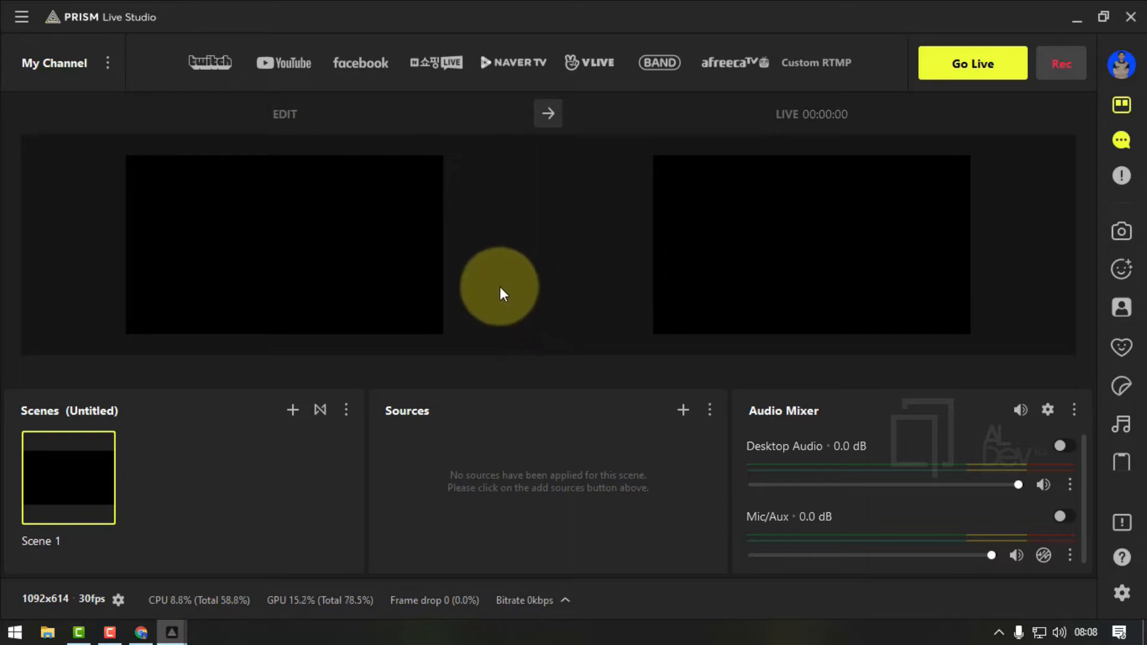
# Examine the main menu's entries, including Help, Scene Collection, Edit Source, View and Virtual Camera, and close it
pyautogui.click(23, 20)
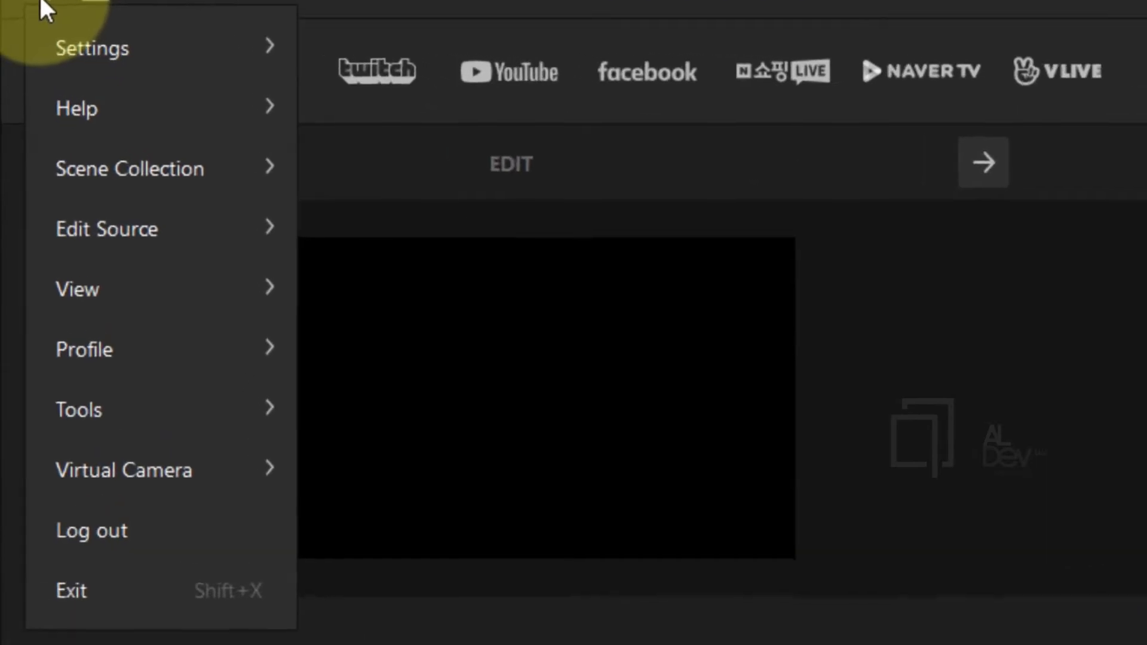
pyautogui.moveTo(103, 50)
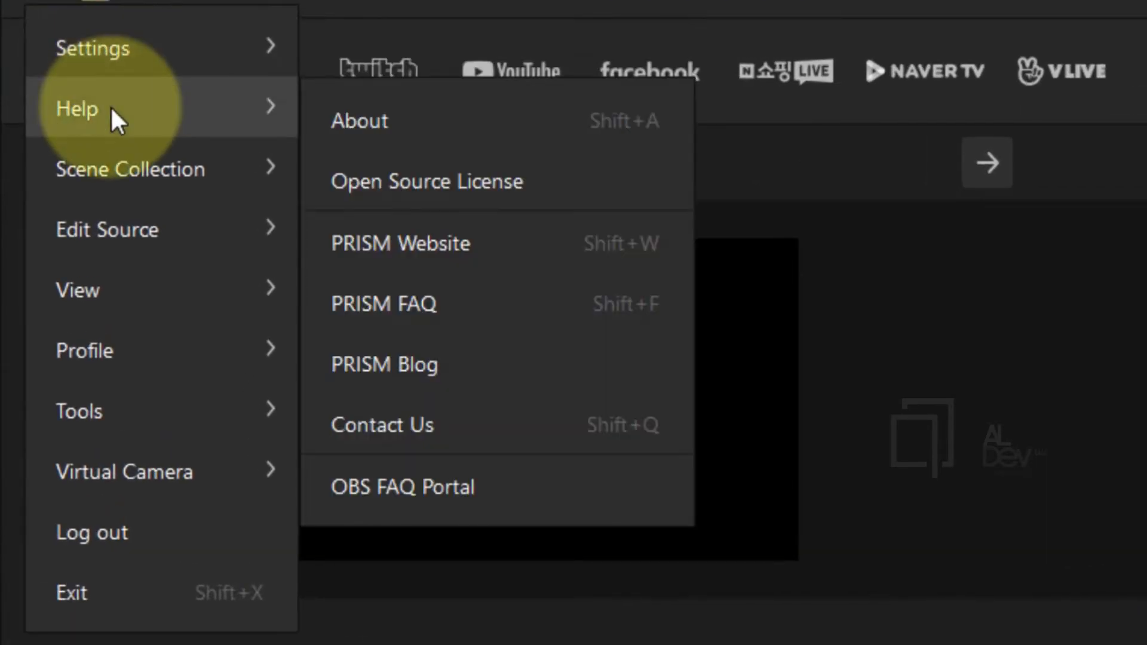
pyautogui.moveTo(107, 168)
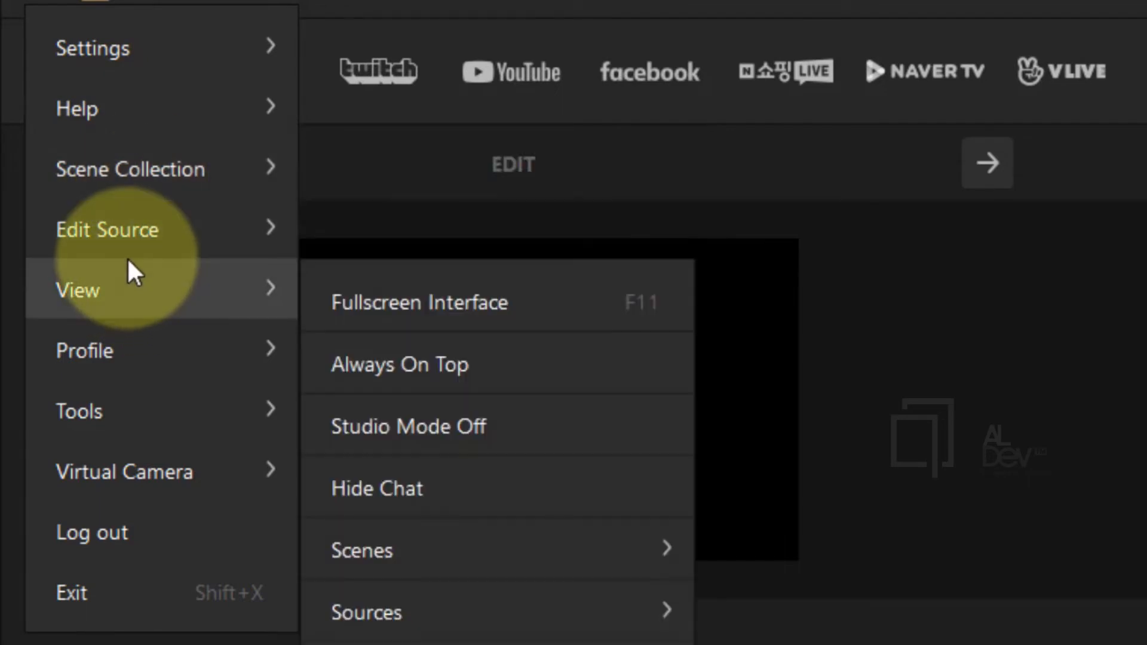
pyautogui.moveTo(146, 240)
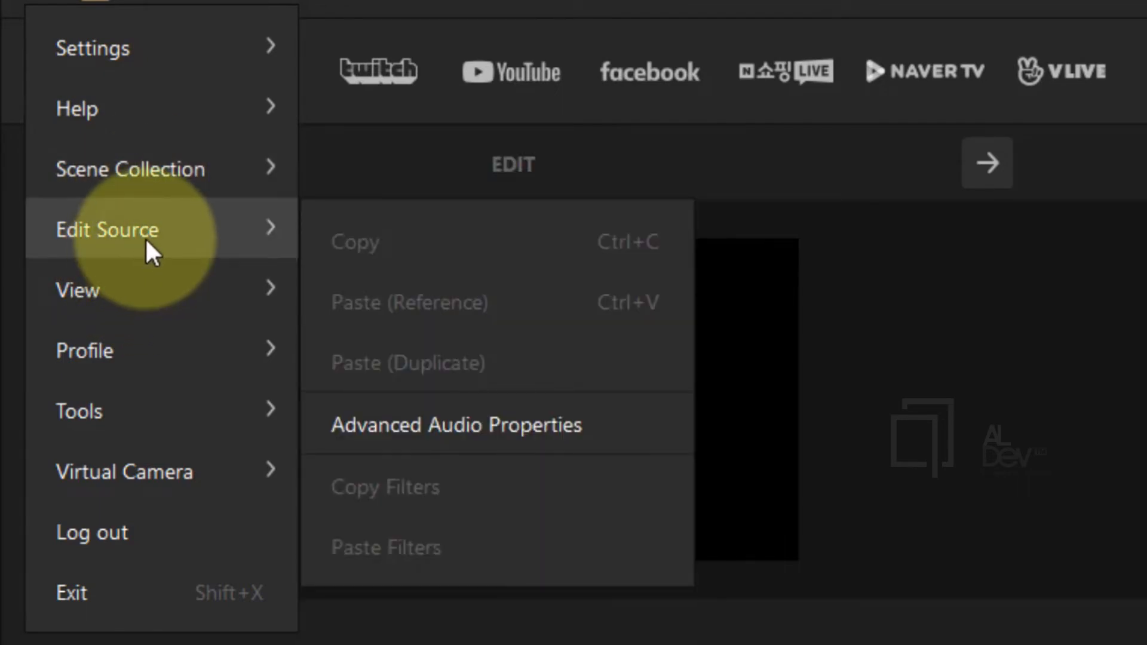
pyautogui.moveTo(147, 288)
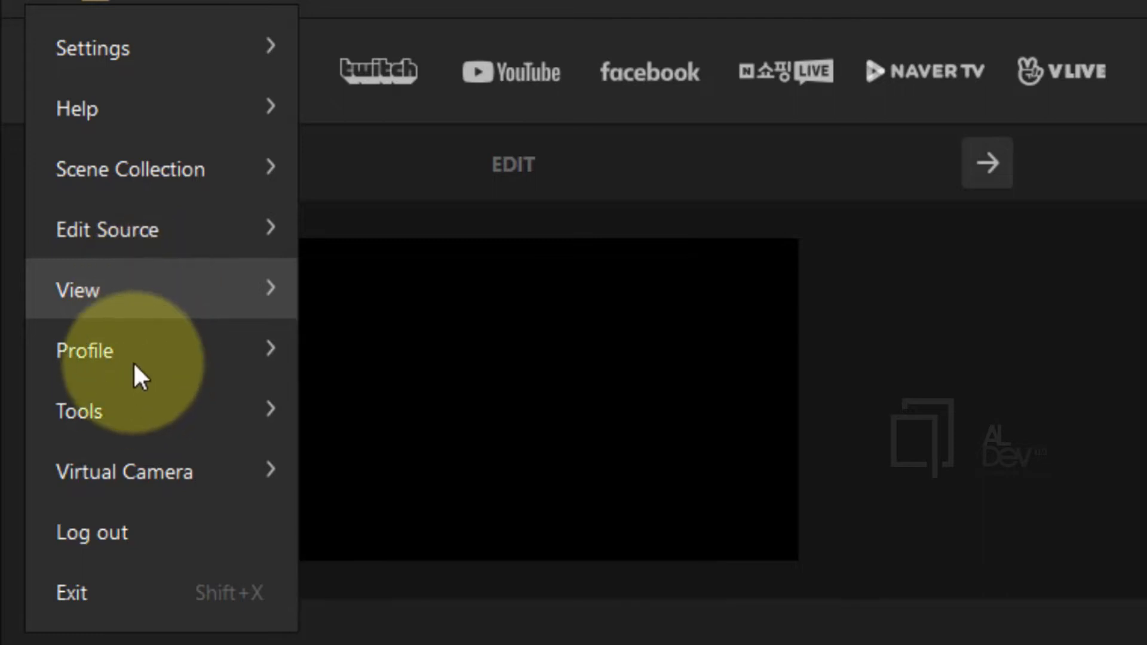
pyautogui.moveTo(143, 473)
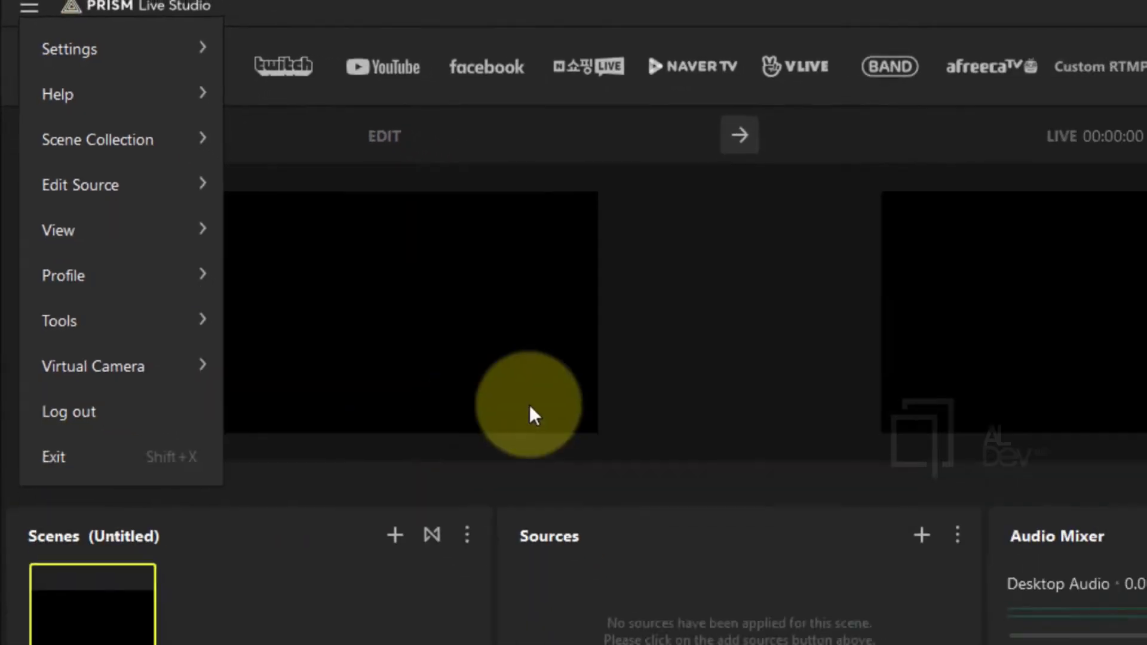
pyautogui.click(980, 442)
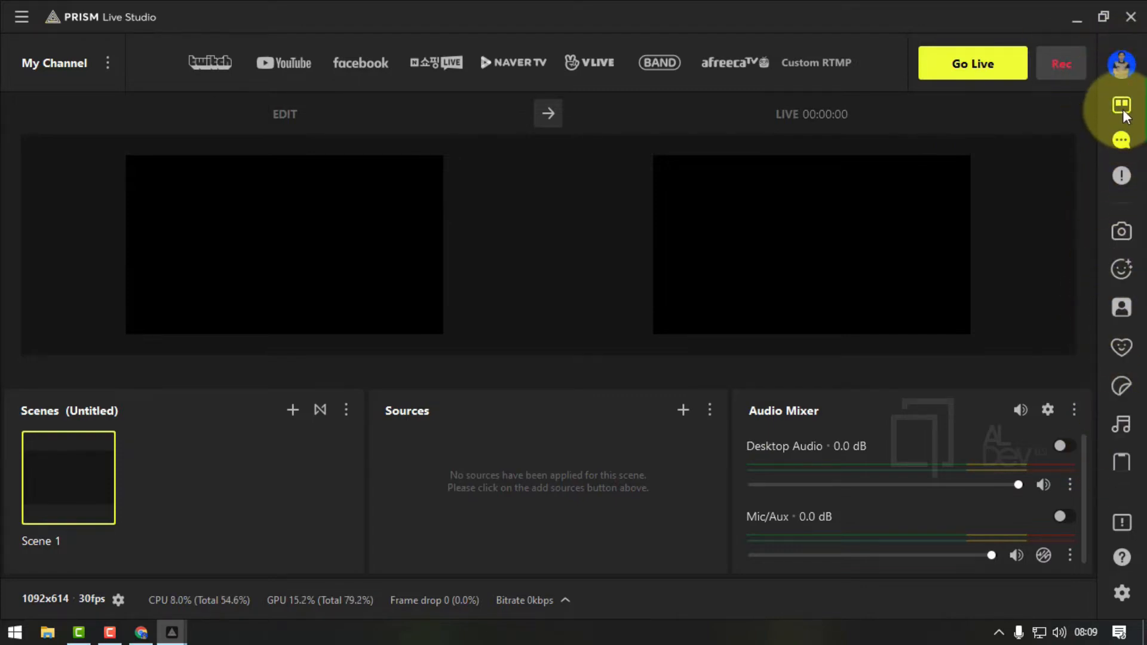
# Turn Studio Mode off and back on to compare the single and dual preview layouts
pyautogui.click(1123, 108)
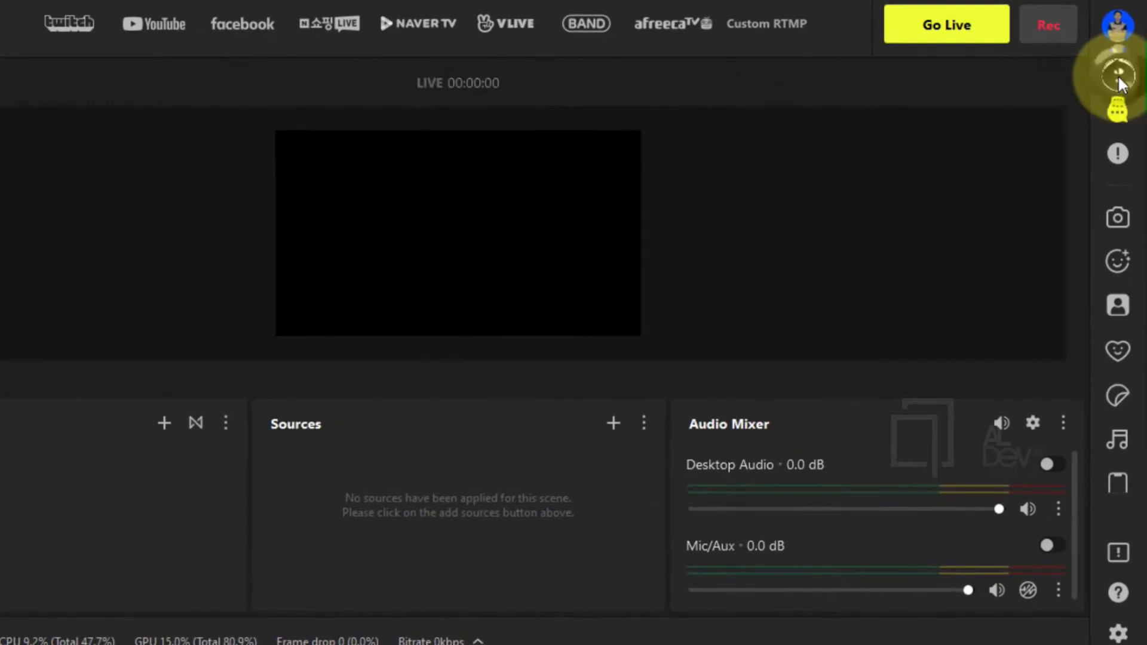
pyautogui.click(1118, 74)
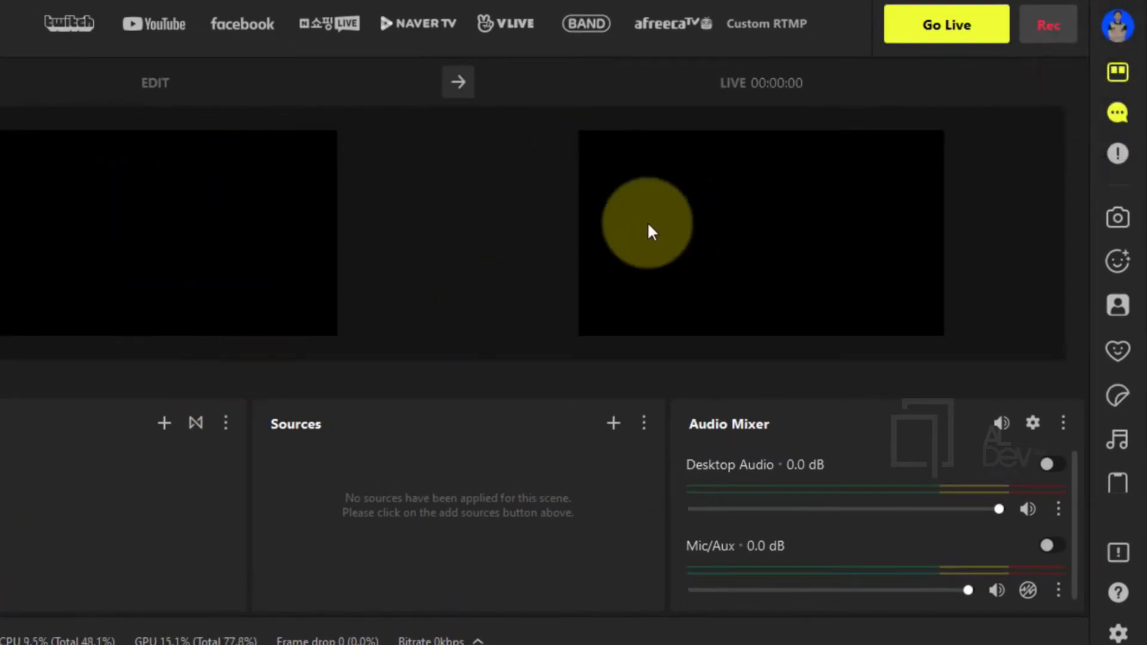
# Bring up the Chat window, move it over the preview area to view it, and close it
pyautogui.click(1117, 115)
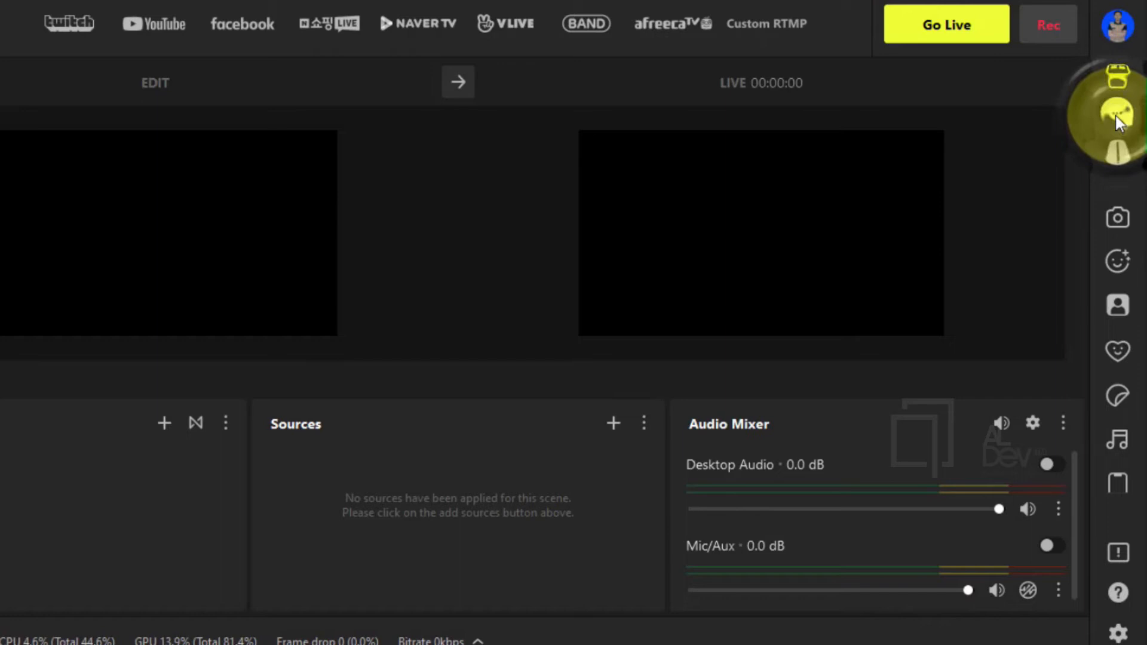
pyautogui.moveTo(944, 41); pyautogui.dragTo(474, 41)
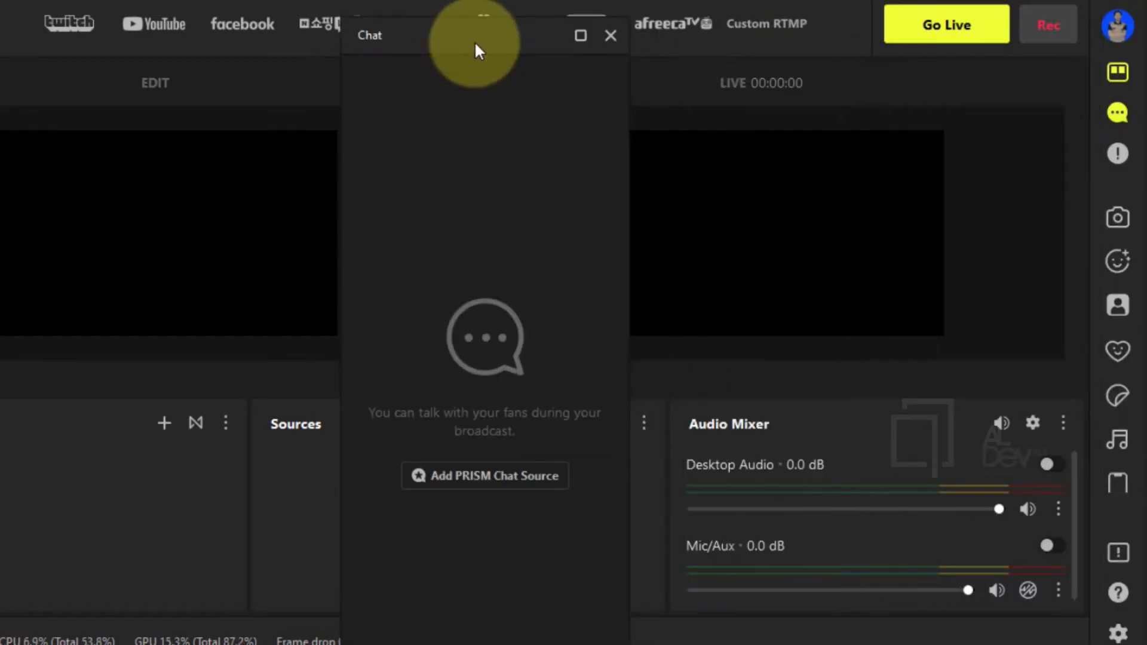
pyautogui.click(603, 37)
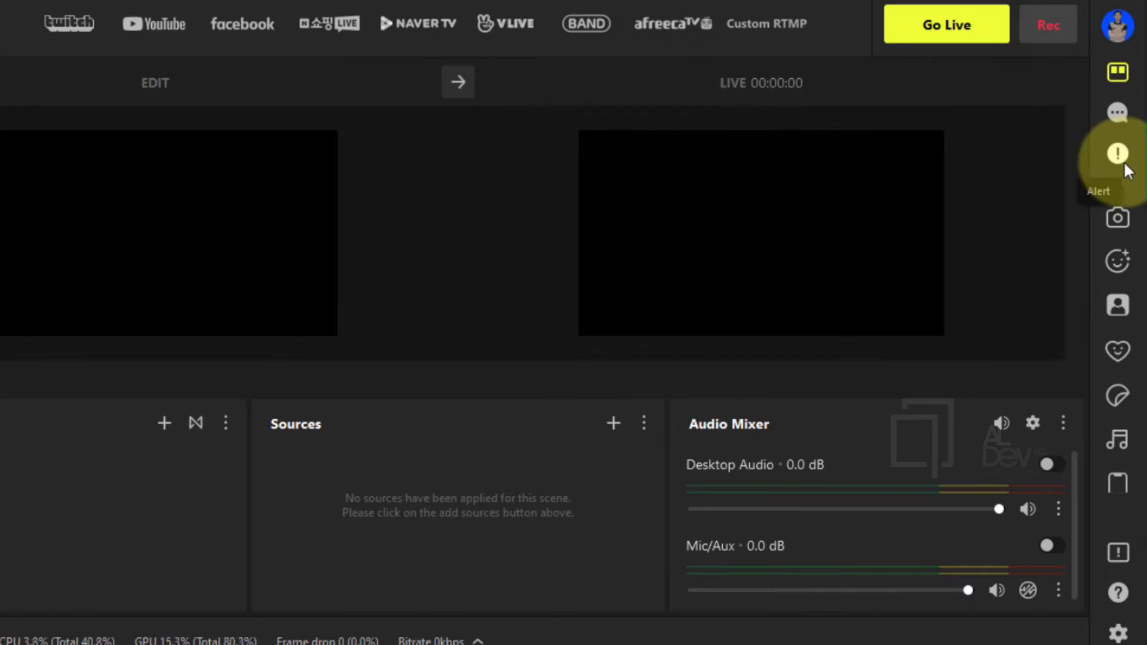
# Open the Beauty Effects window, move it over the preview area, check its source selection and close it
pyautogui.click(1115, 264)
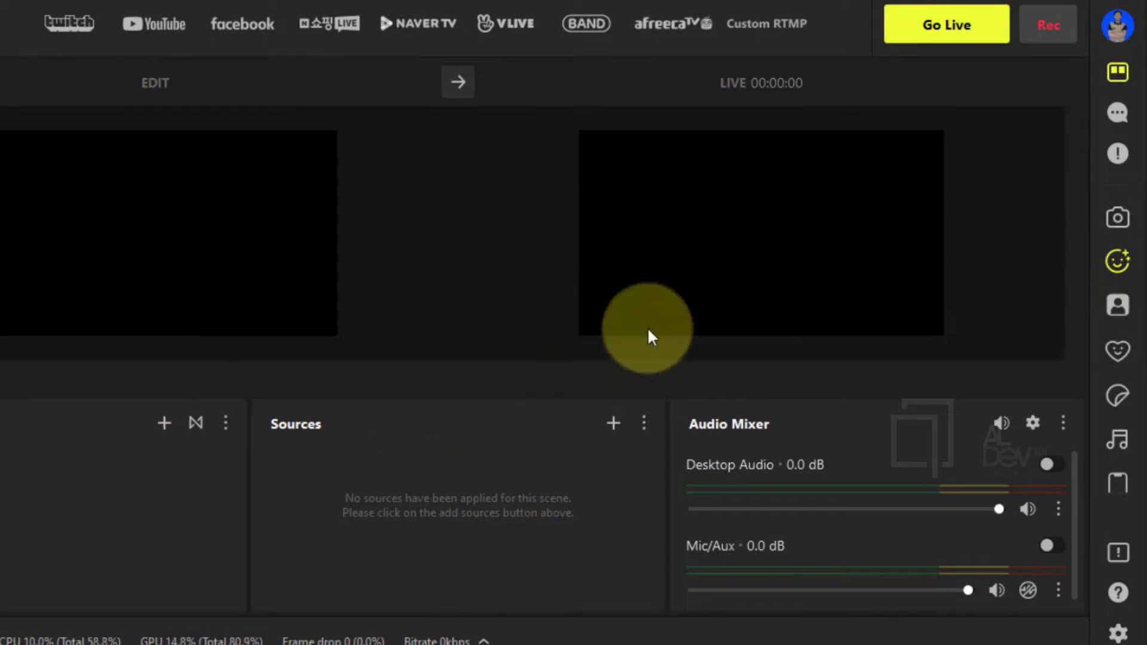
pyautogui.moveTo(727, 86); pyautogui.dragTo(597, 32)
pyautogui.click(573, 119)
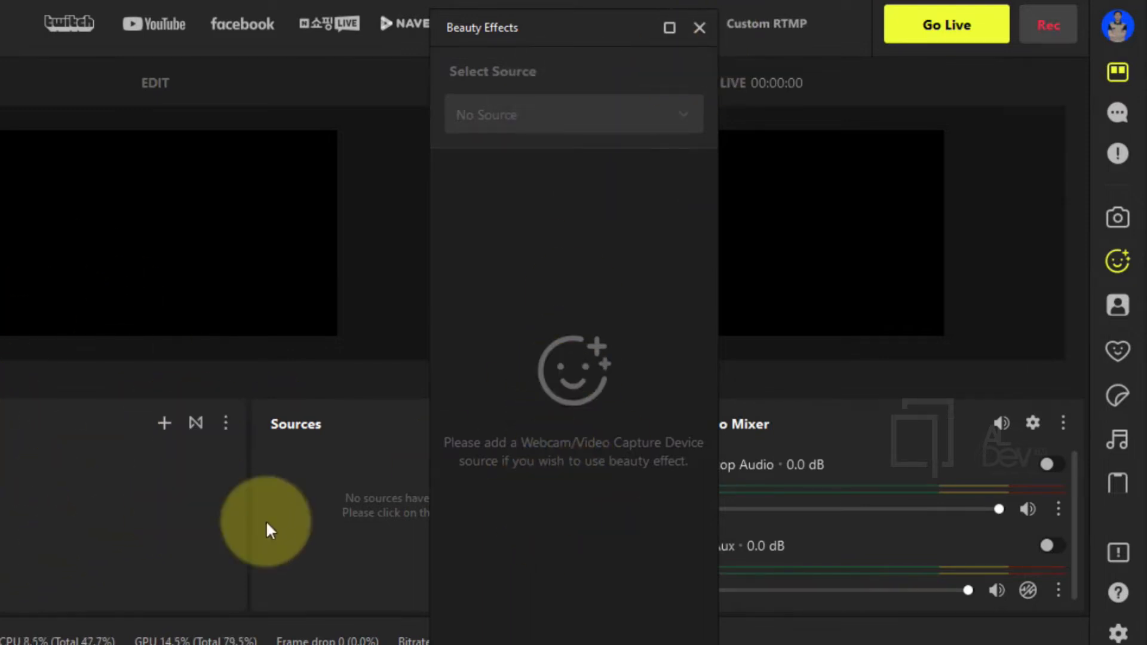
pyautogui.click(699, 28)
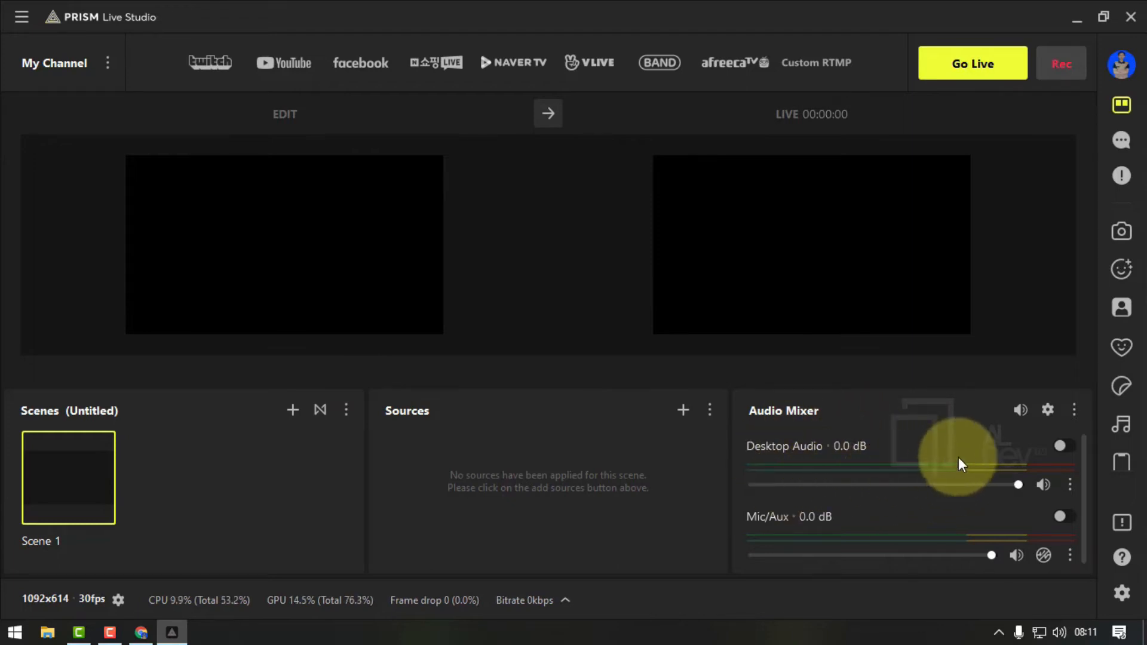
pyautogui.scroll(-1, 992, 484)
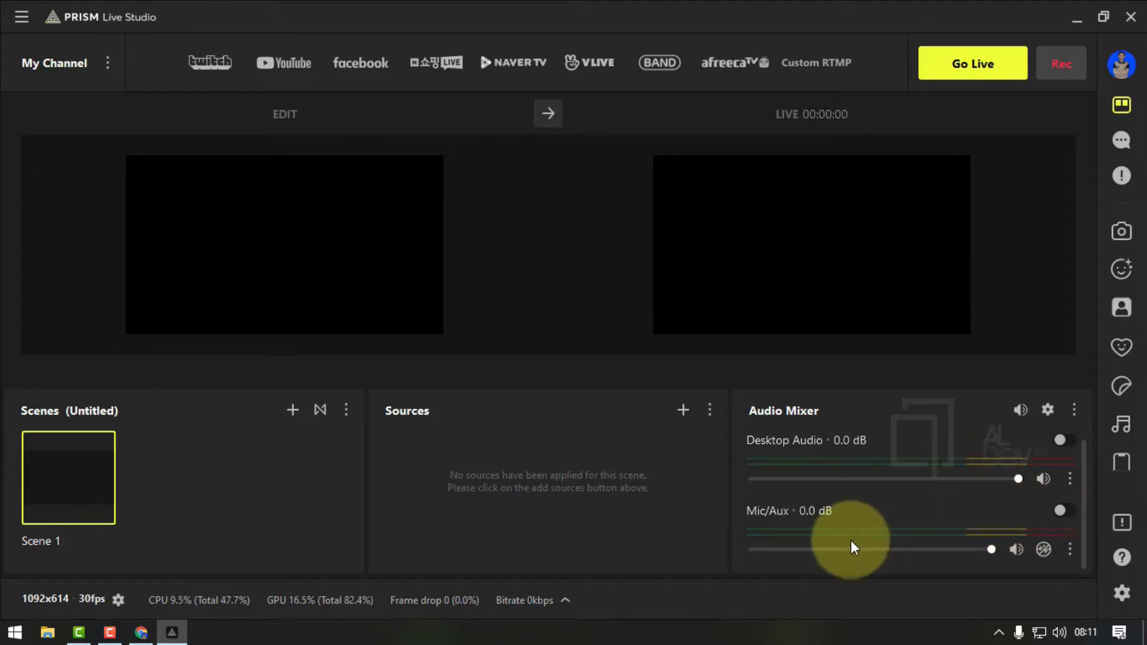
pyautogui.click(1060, 511)
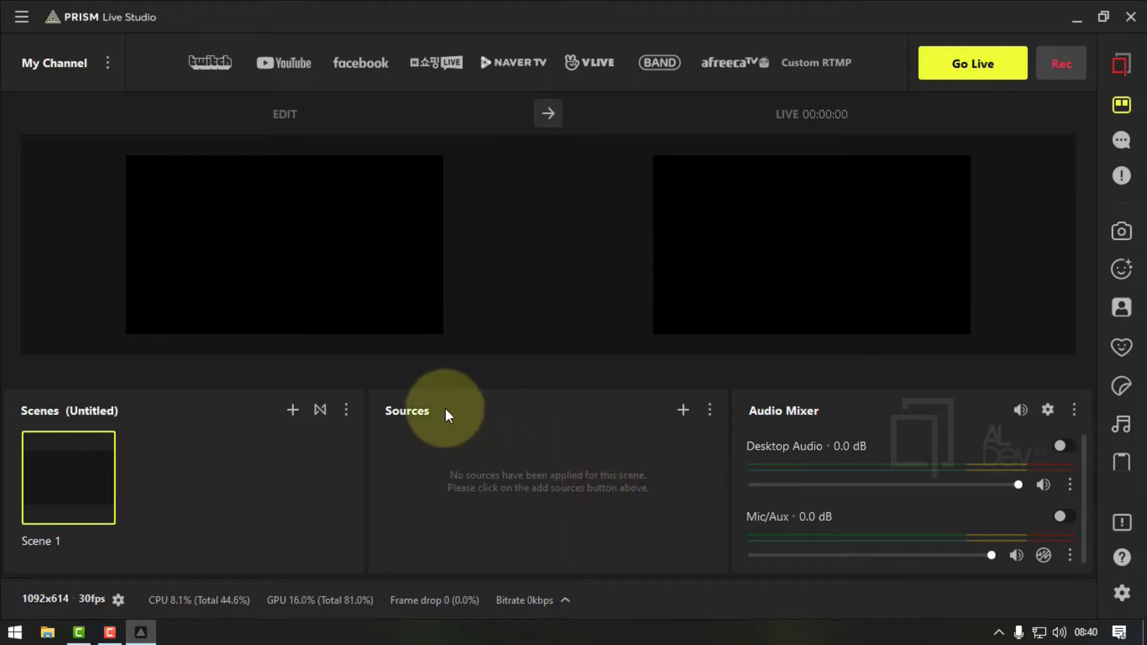
# Add a new Monitor Capture (Full) source to Scene 1, keeping the suggested source name
pyautogui.click(684, 410)
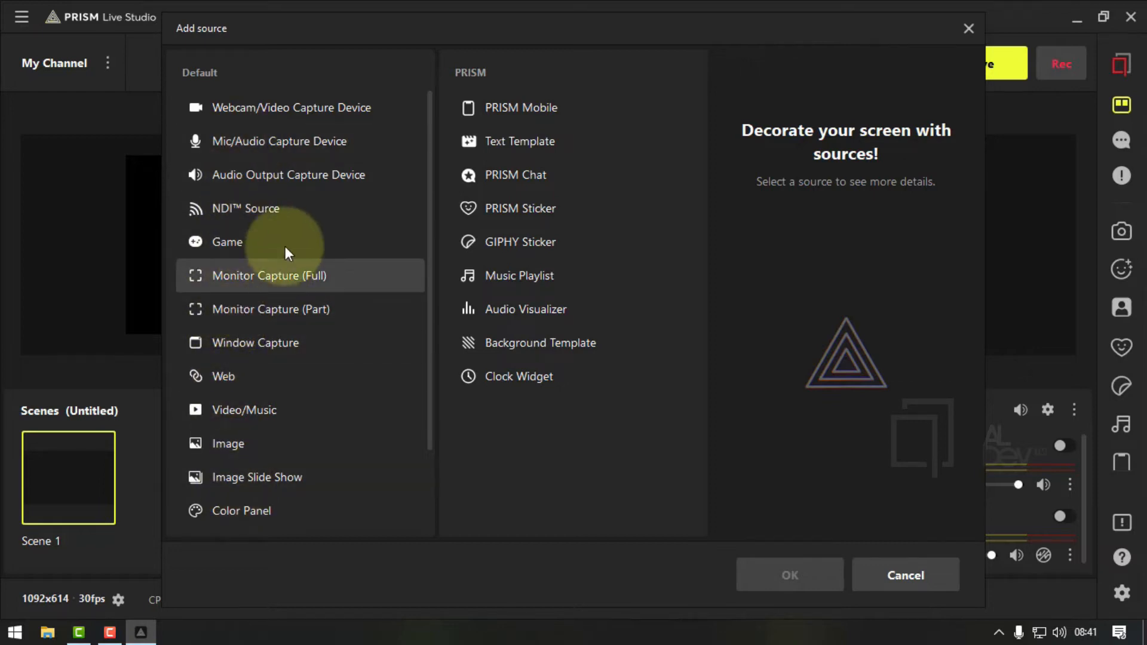
pyautogui.click(262, 279)
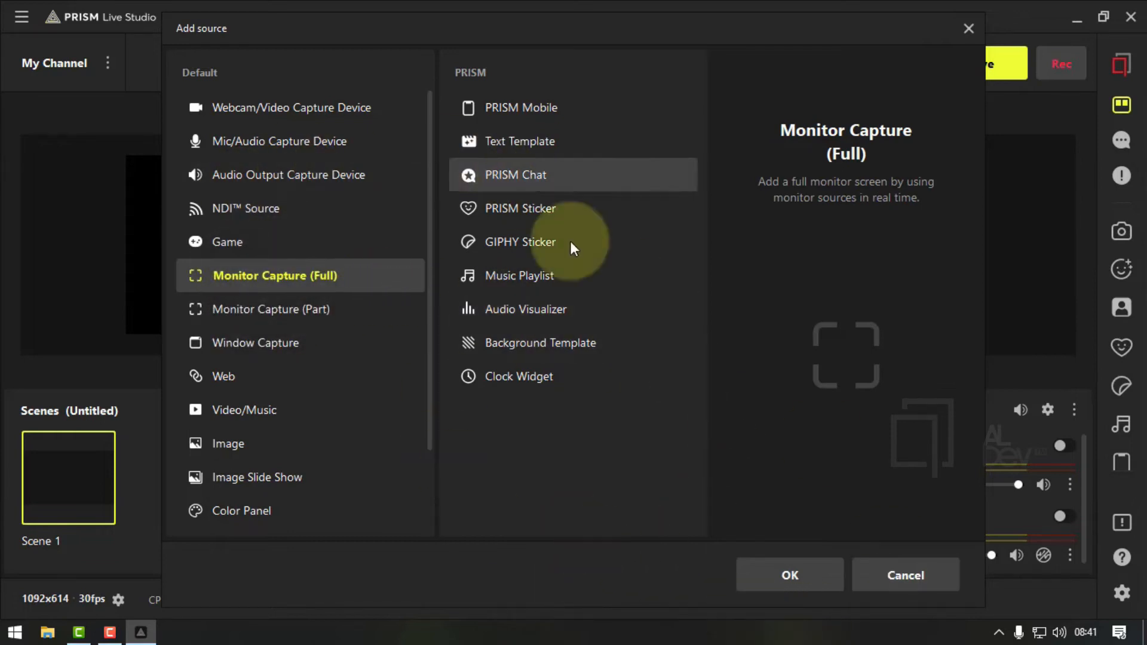
pyautogui.click(809, 580)
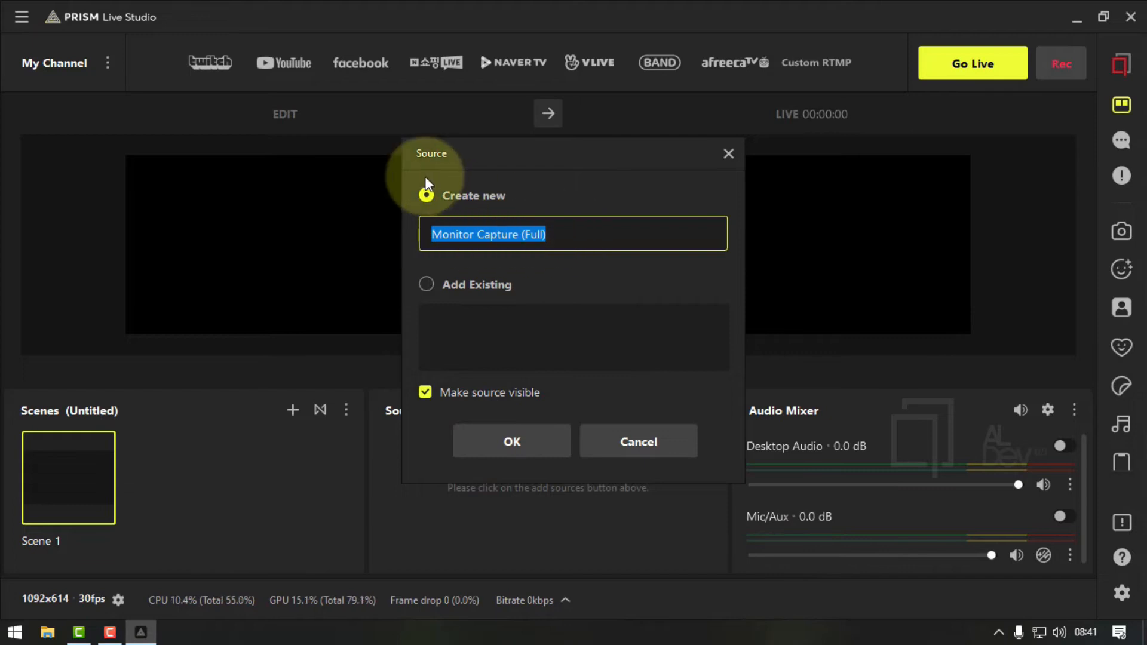
pyautogui.click(501, 440)
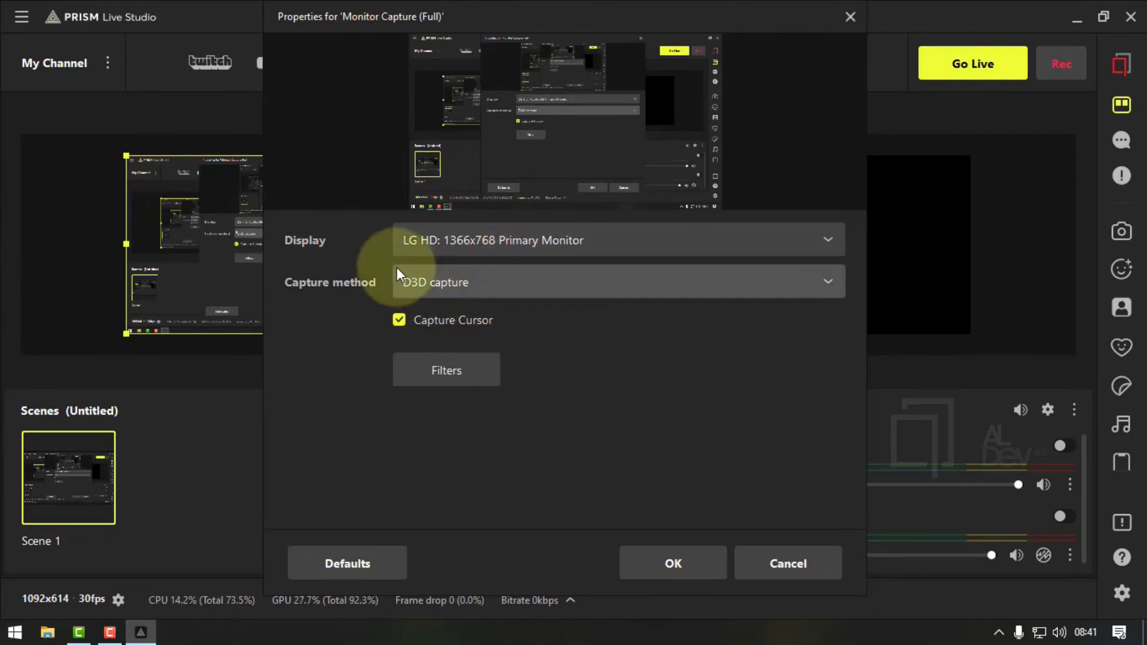
# Choose LG HD: 1366x768 Primary Monitor as the captured display and D3D capture as the capture method
pyautogui.click(554, 242)
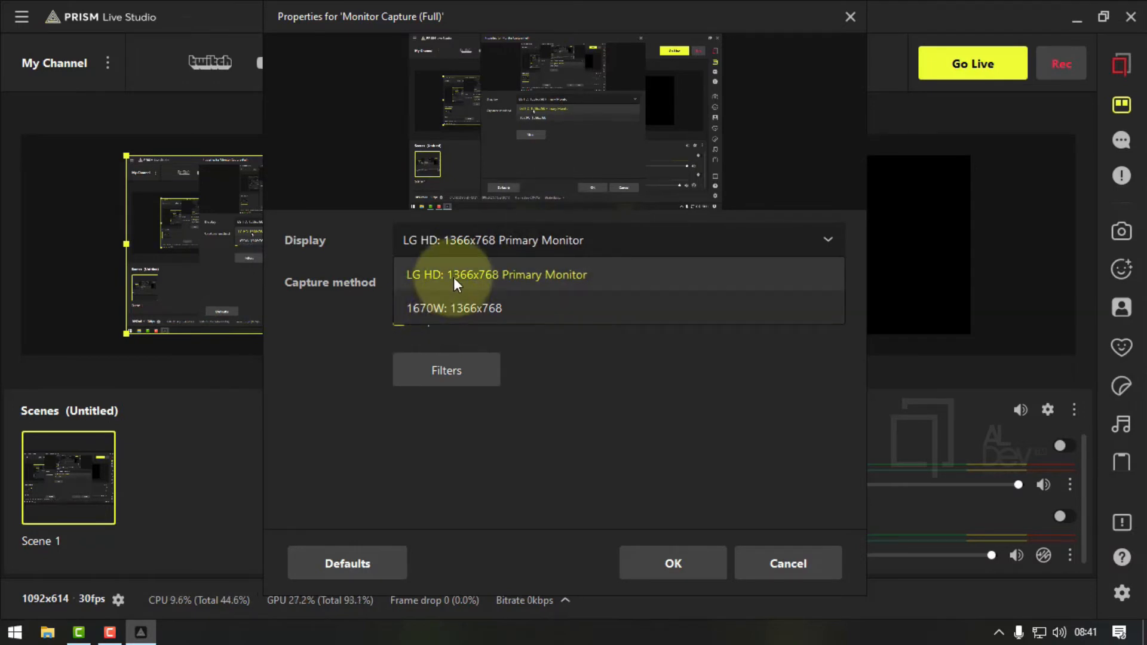
pyautogui.click(499, 275)
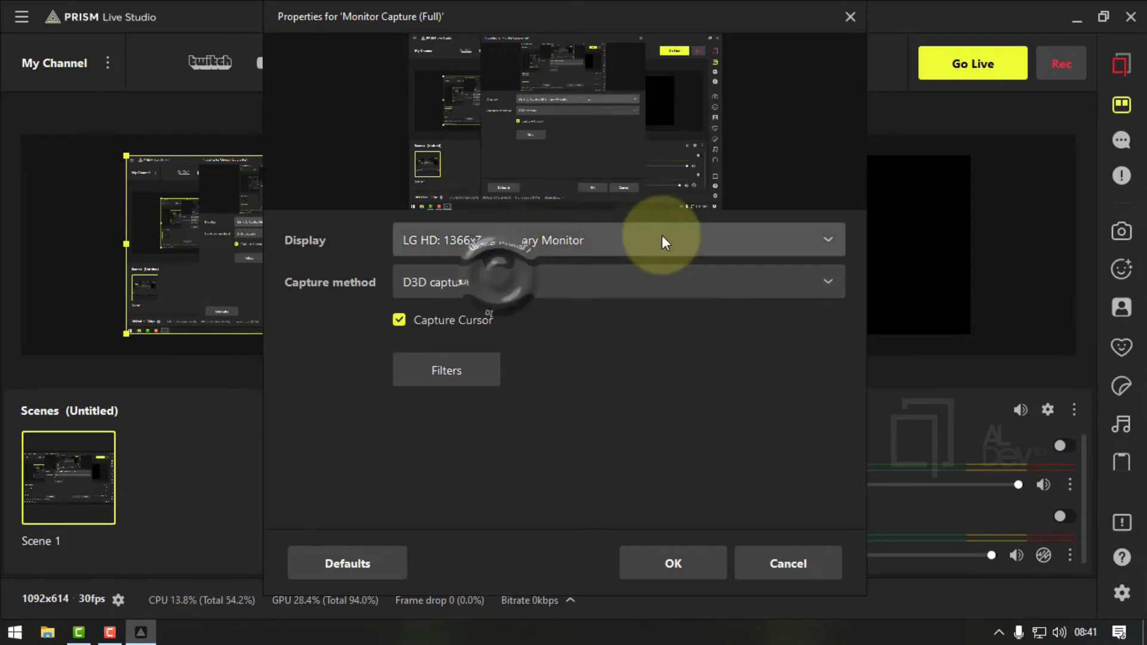
pyautogui.click(534, 286)
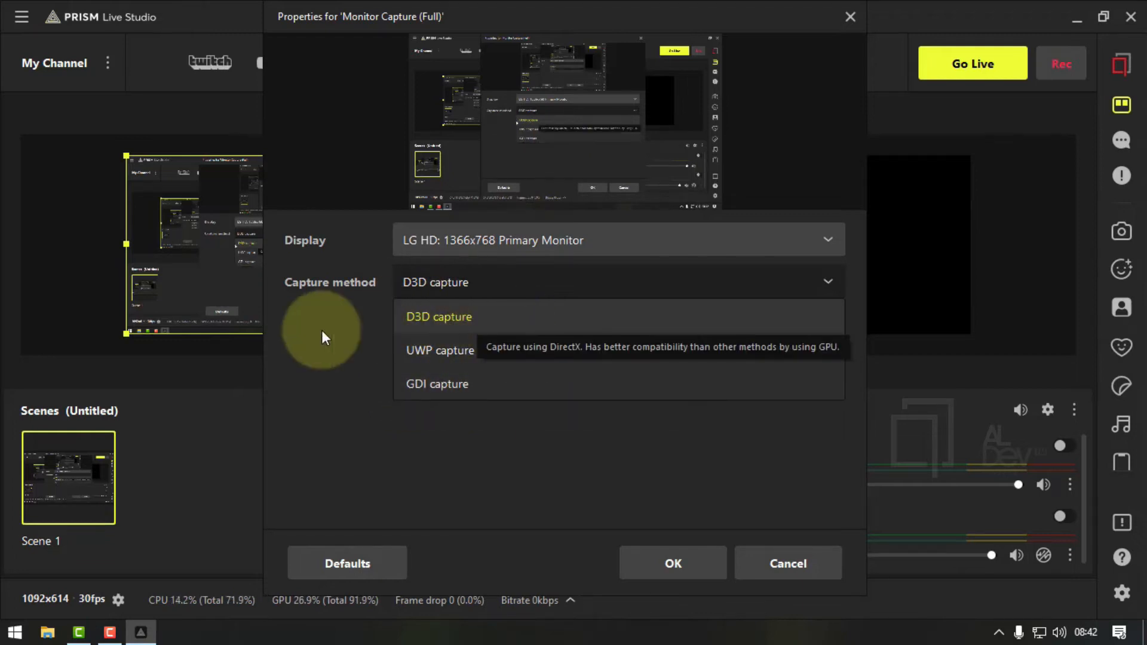
pyautogui.click(424, 317)
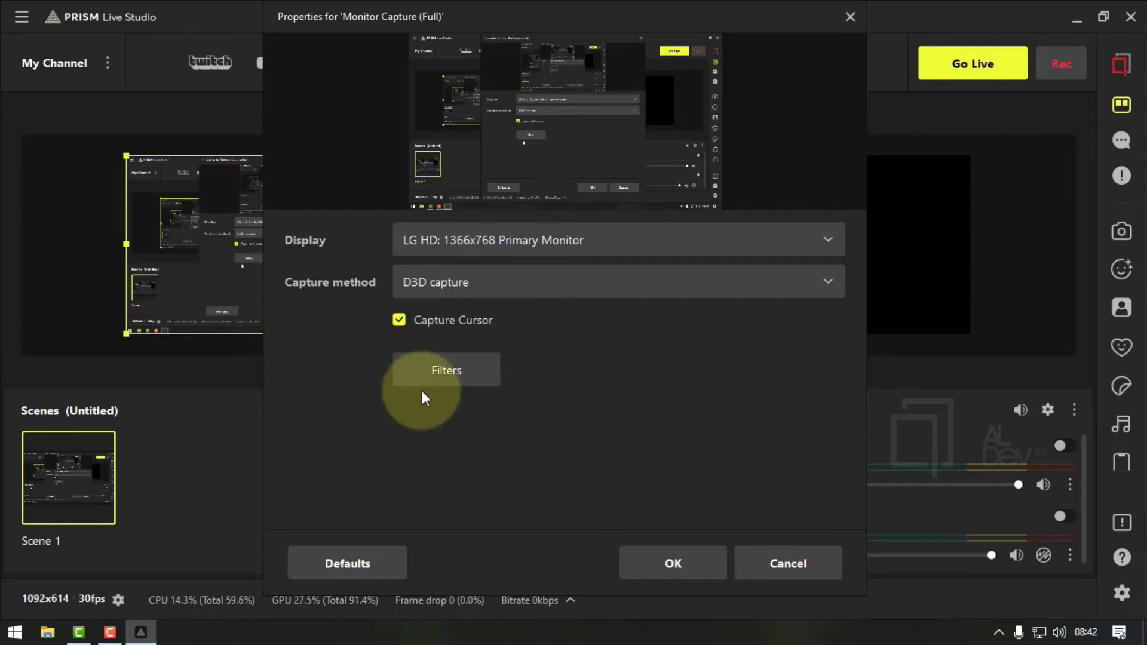
# Check the effect filters available for the monitor capture without adding any, and confirm the source's properties
pyautogui.click(442, 376)
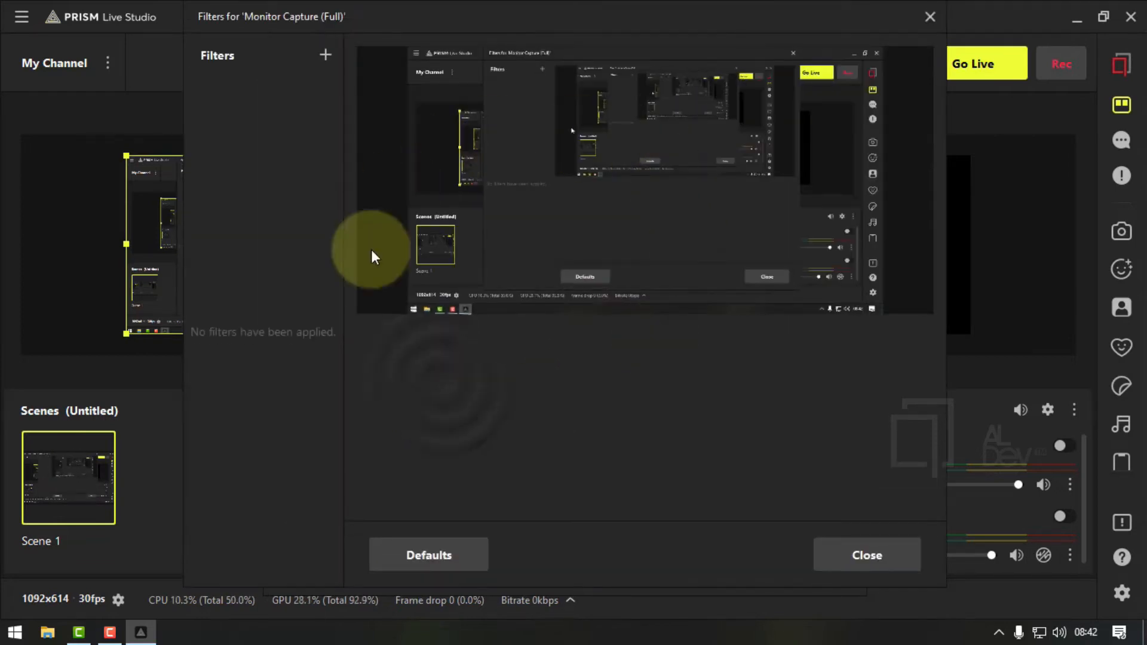
pyautogui.click(325, 55)
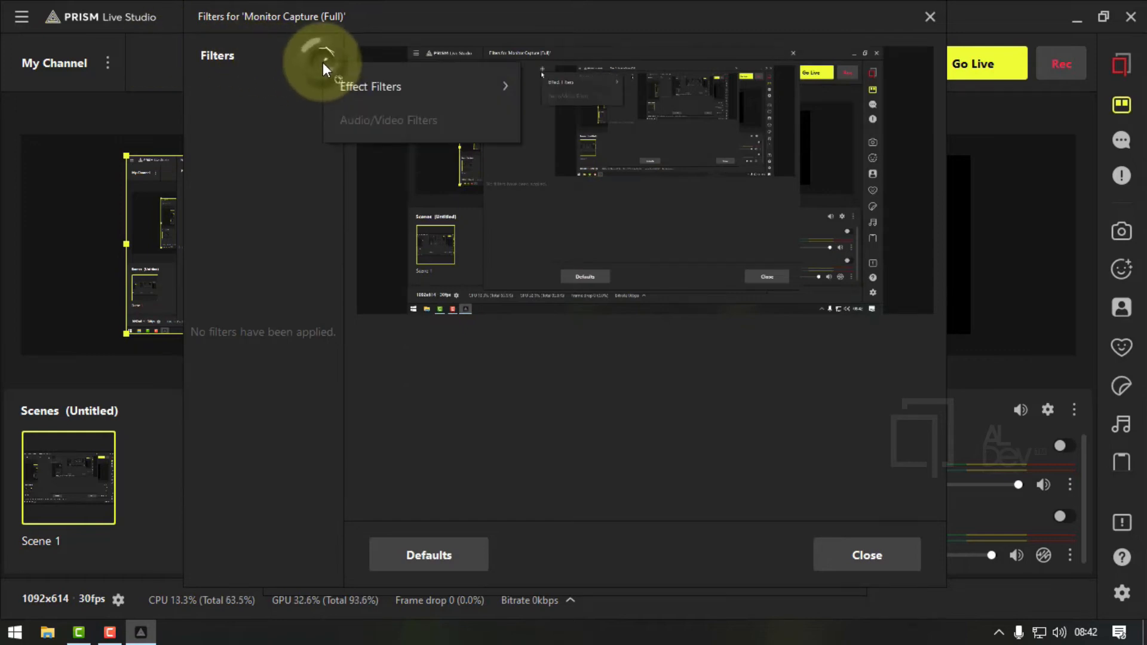
pyautogui.moveTo(410, 92)
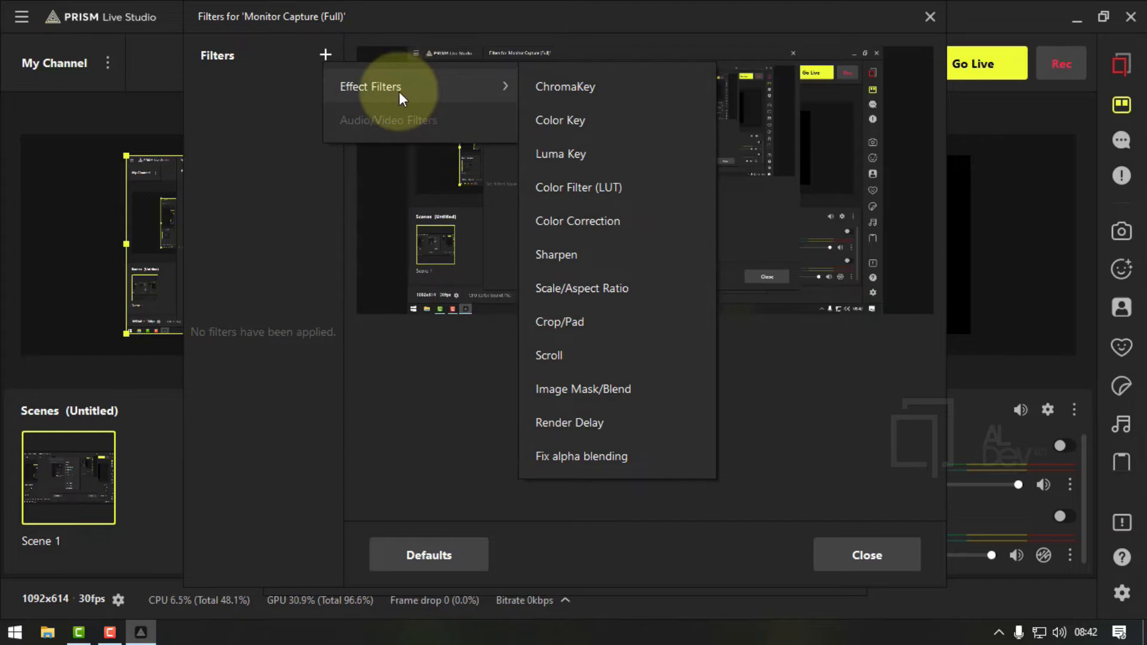
pyautogui.click(272, 164)
pyautogui.click(864, 553)
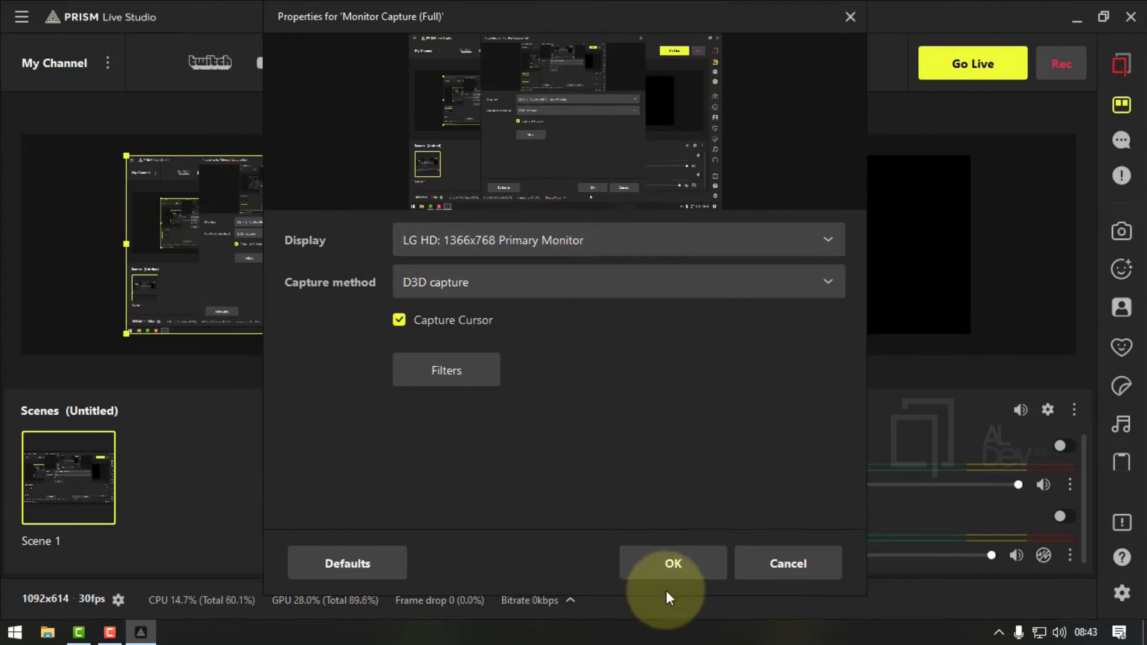
pyautogui.click(669, 567)
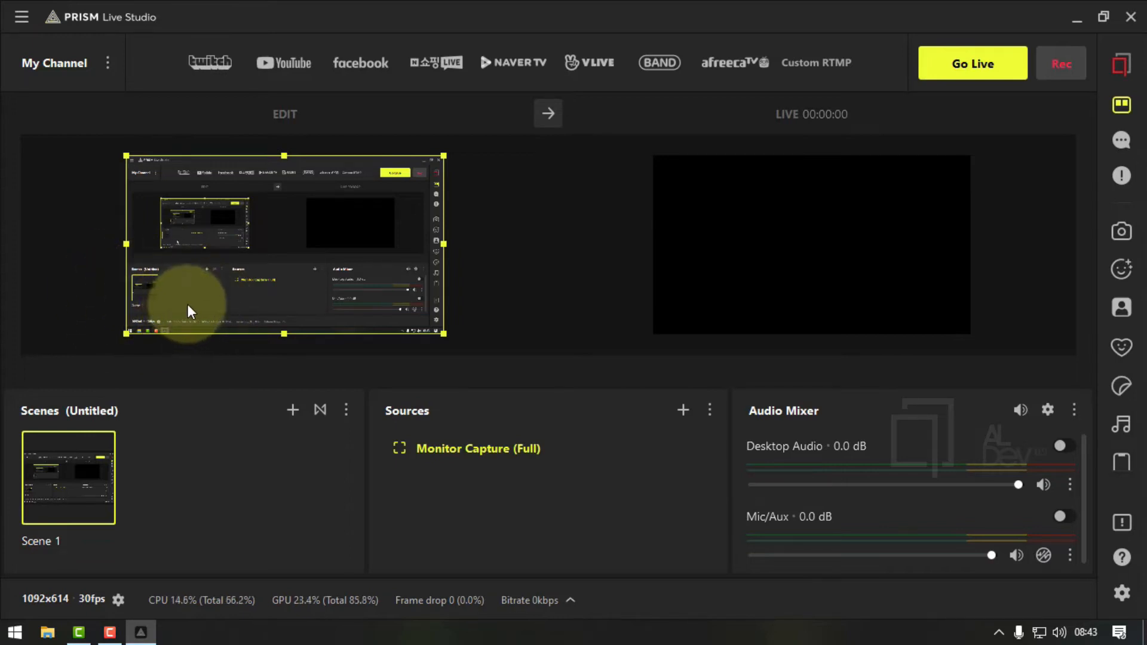
pyautogui.click(460, 501)
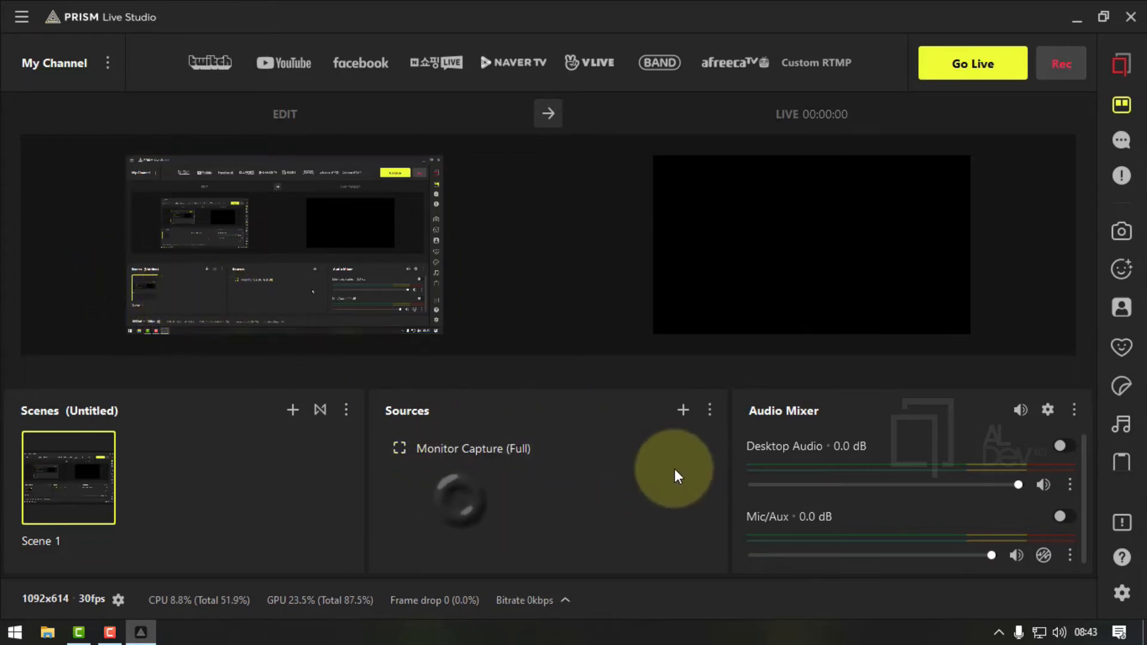
# Add a new Webcam/Video Capture Device source named NYK
pyautogui.click(683, 411)
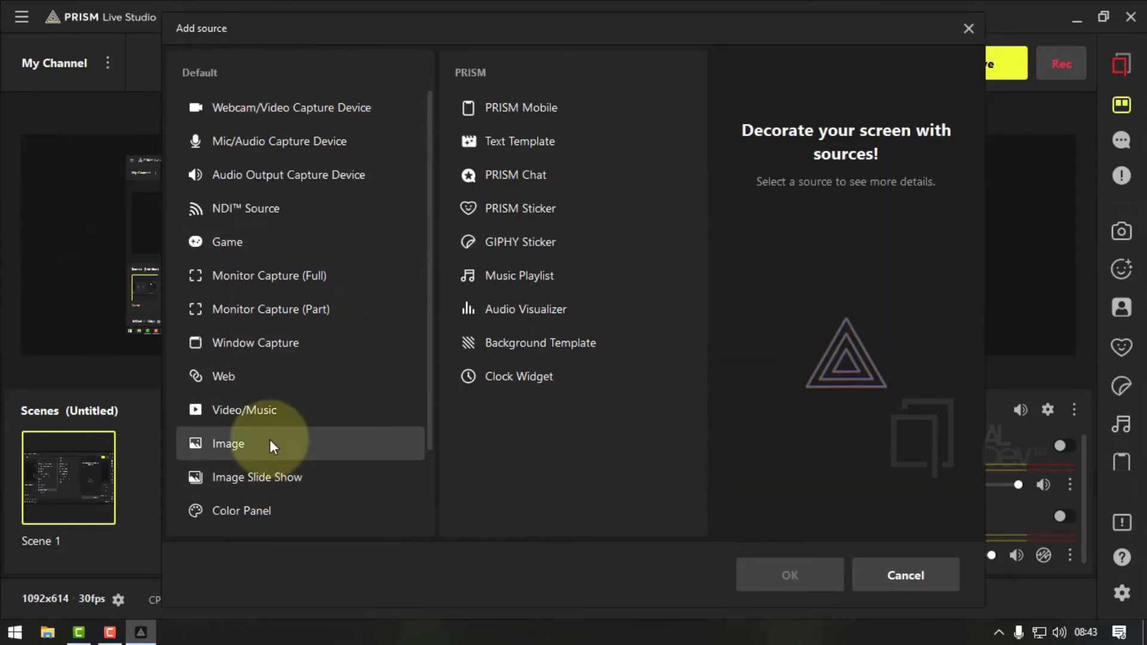
pyautogui.click(306, 114)
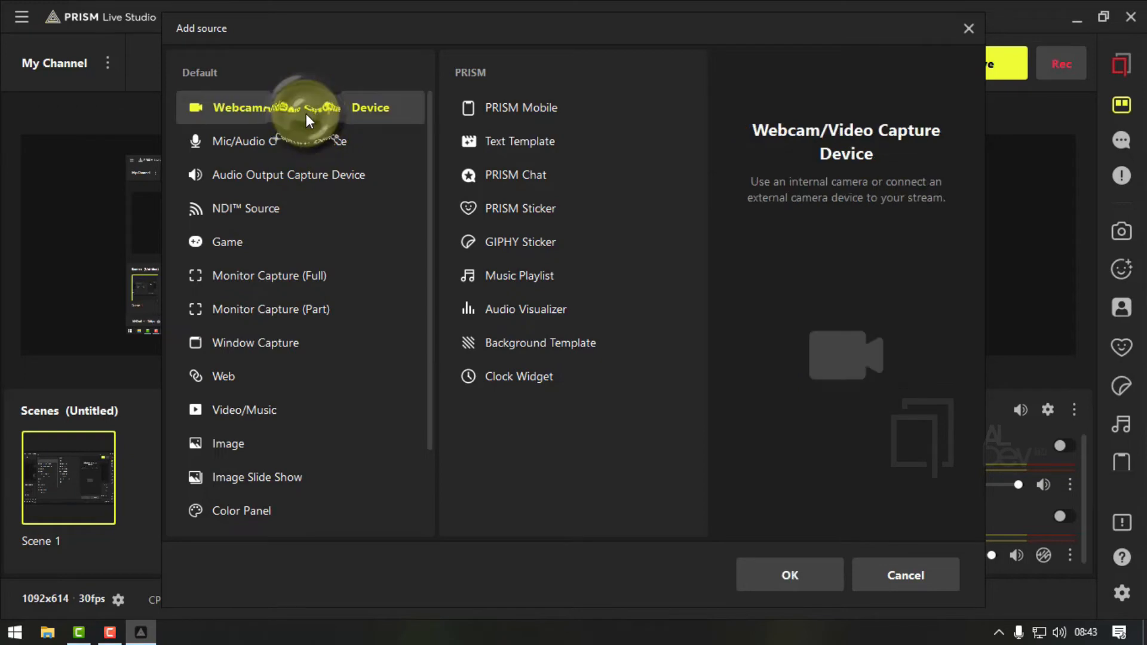
pyautogui.click(783, 575)
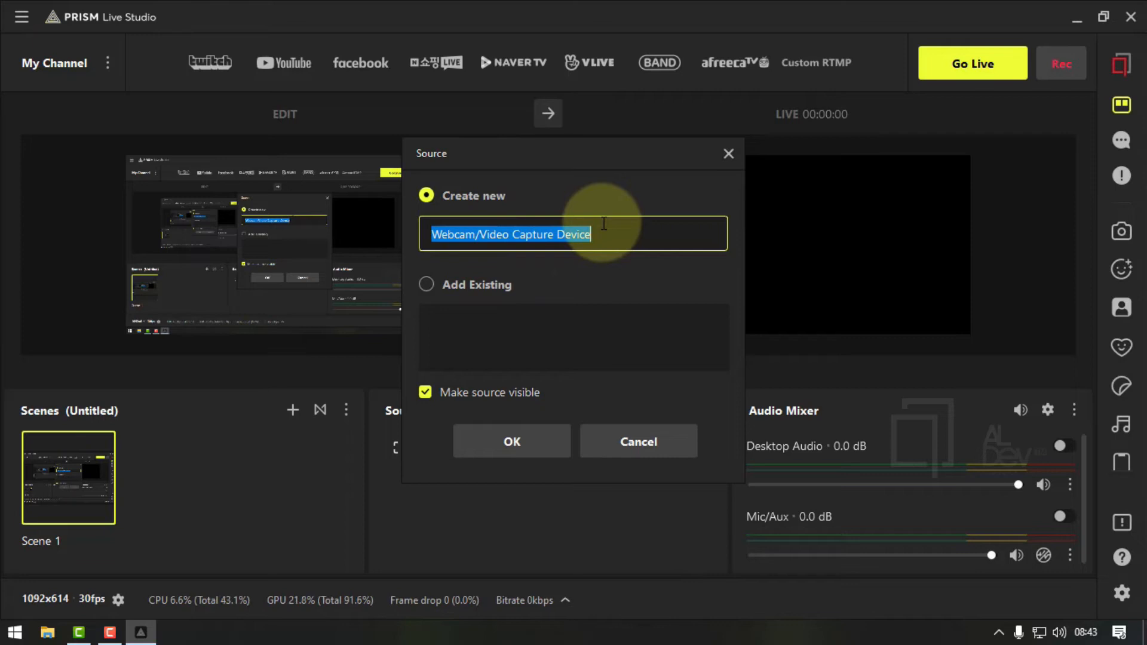
pyautogui.write('N')
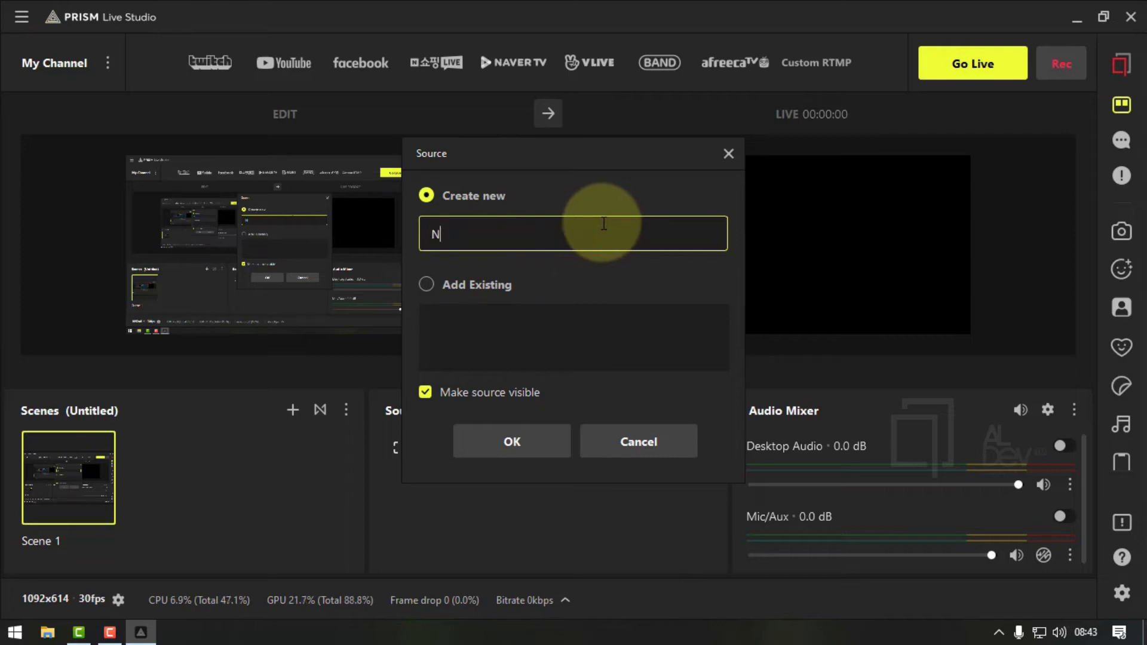
pyautogui.write('YK')
pyautogui.click(517, 446)
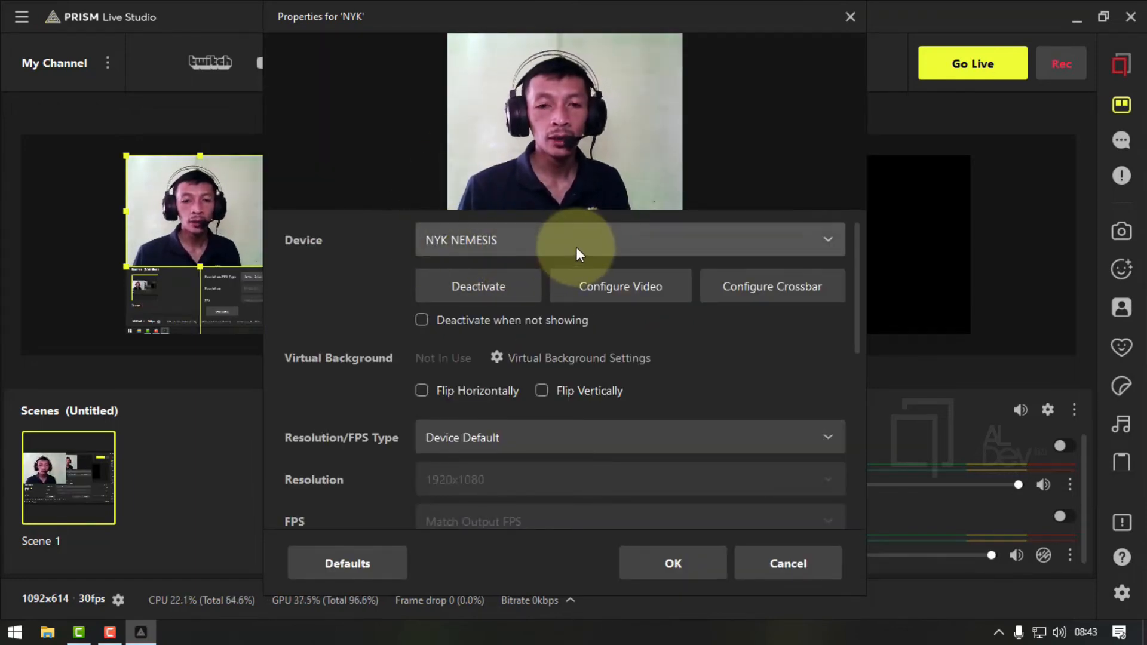
# Check the available camera devices and the NYK NEMESIS video configuration, trying a lower brightness and restoring the defaults
pyautogui.click(575, 246)
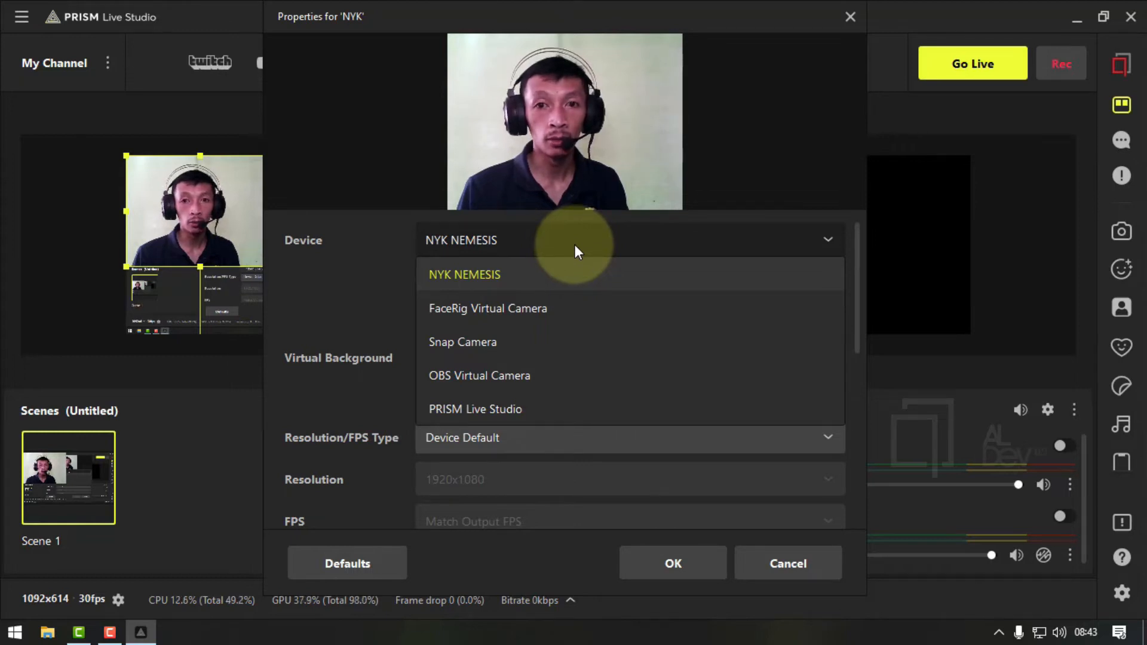
pyautogui.click(575, 245)
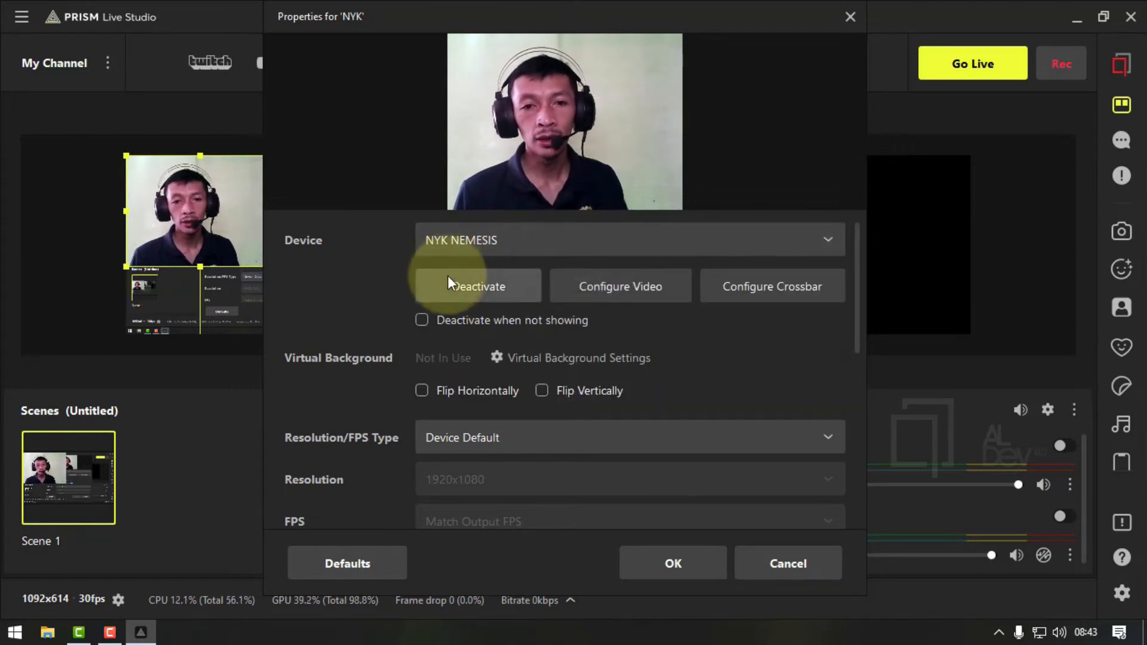
pyautogui.click(593, 294)
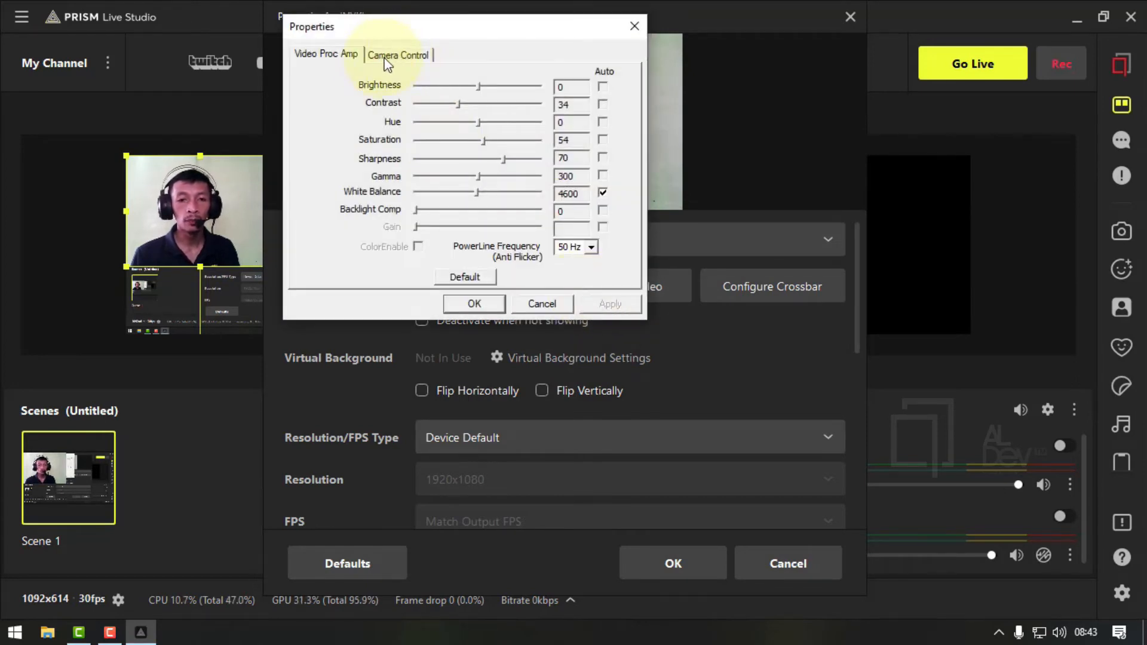
pyautogui.click(388, 60)
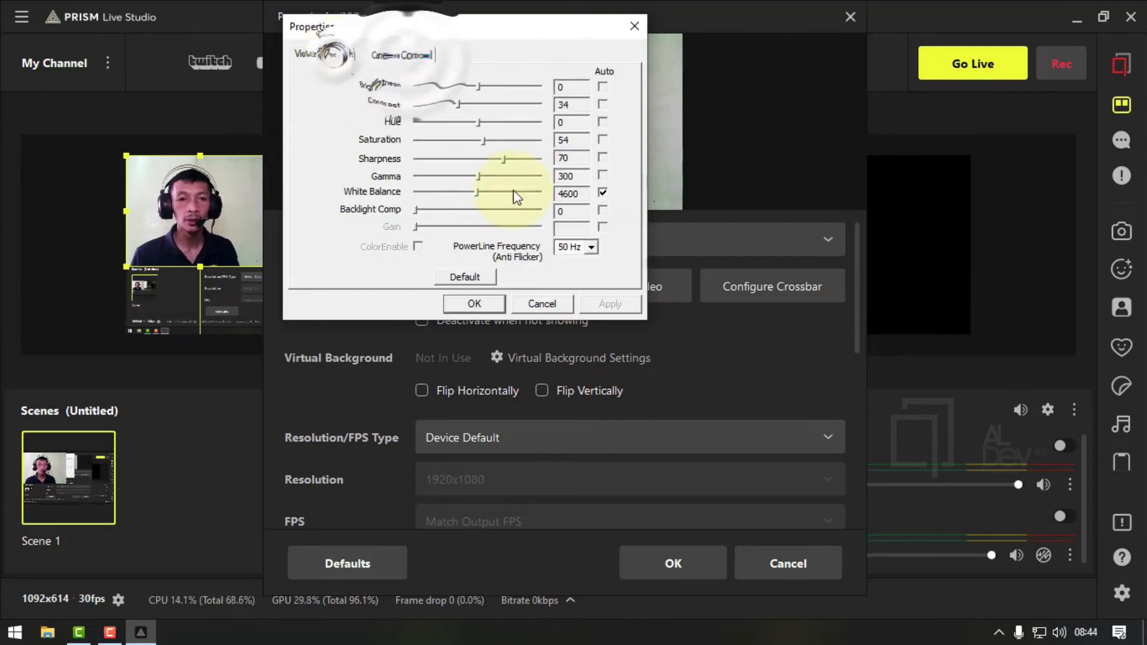
pyautogui.moveTo(480, 86); pyautogui.dragTo(446, 86)
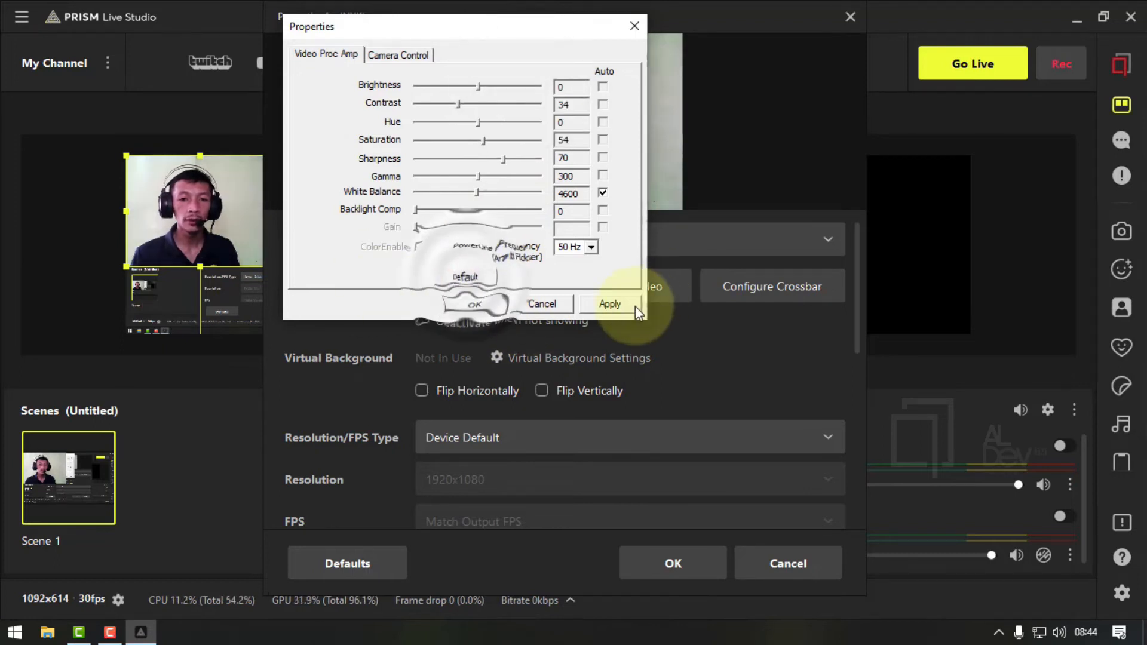
pyautogui.click(474, 304)
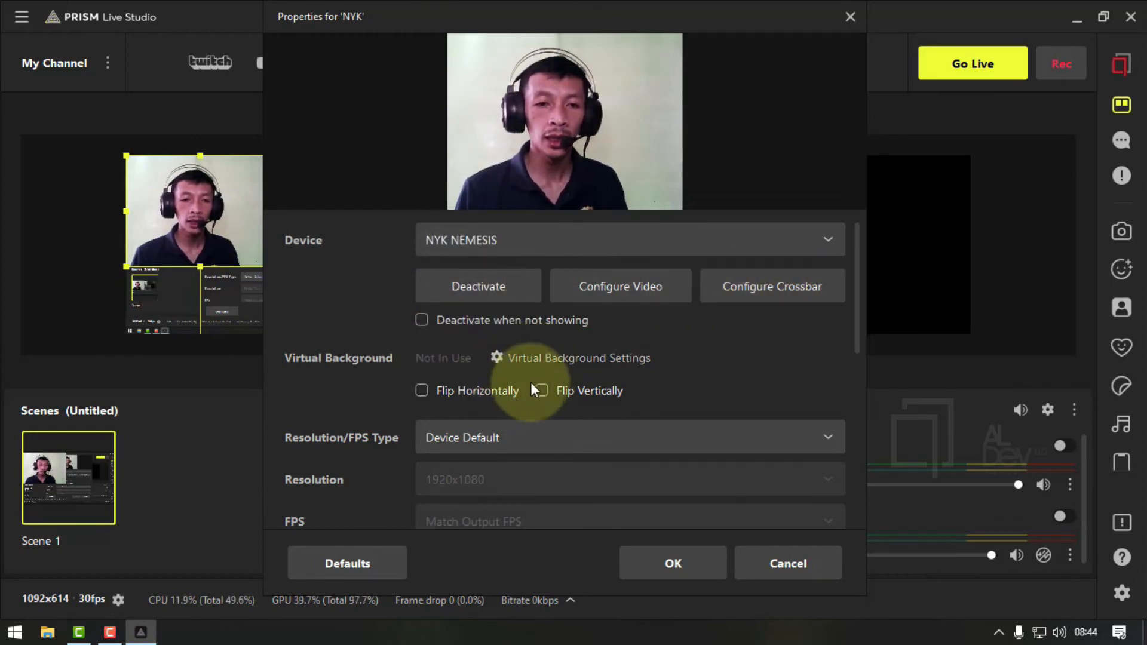
# Open the virtual background settings for the NYK webcam, apply Remove BG and browse the PRISM backgrounds
pyautogui.click(553, 361)
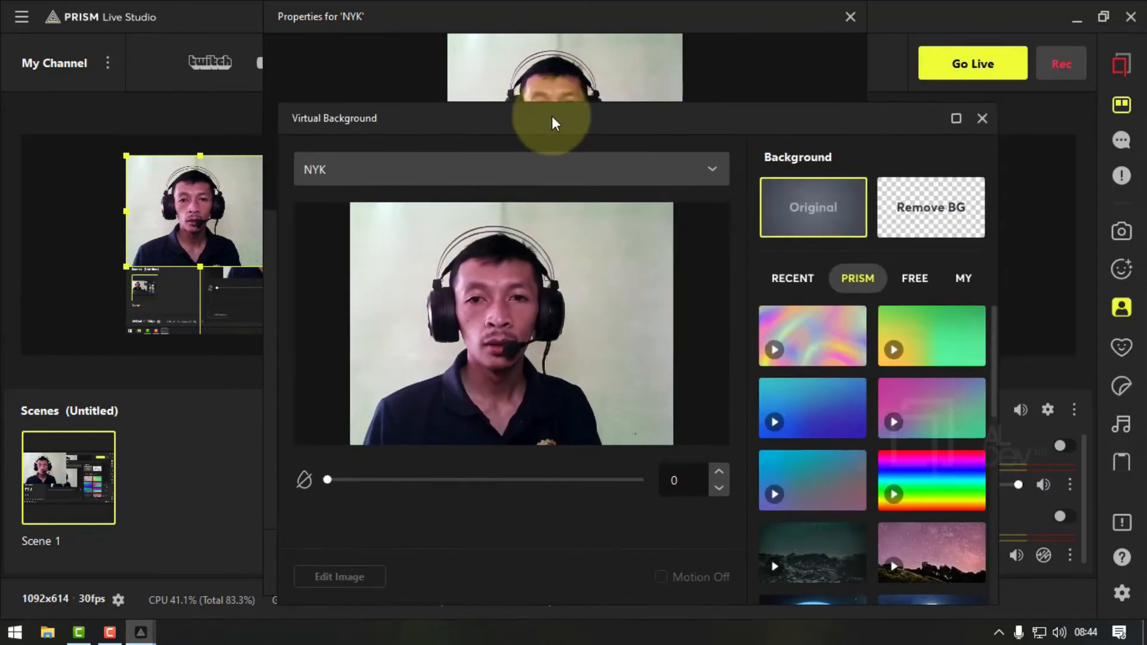
pyautogui.moveTo(552, 116); pyautogui.dragTo(511, 88)
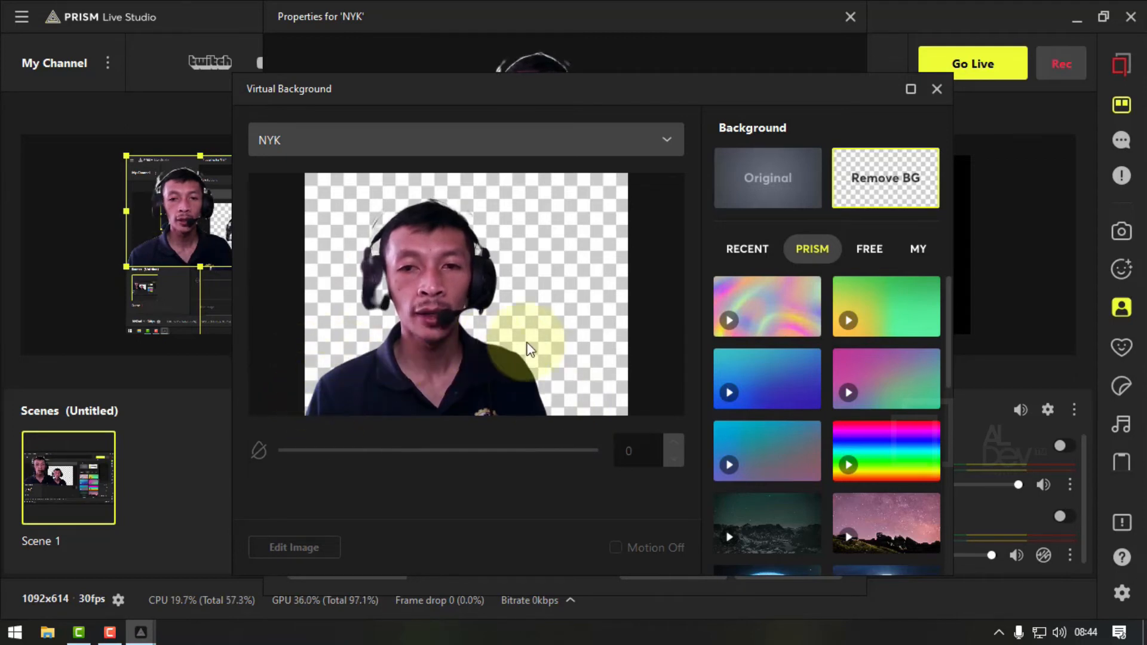
pyautogui.scroll(-5, 888, 288)
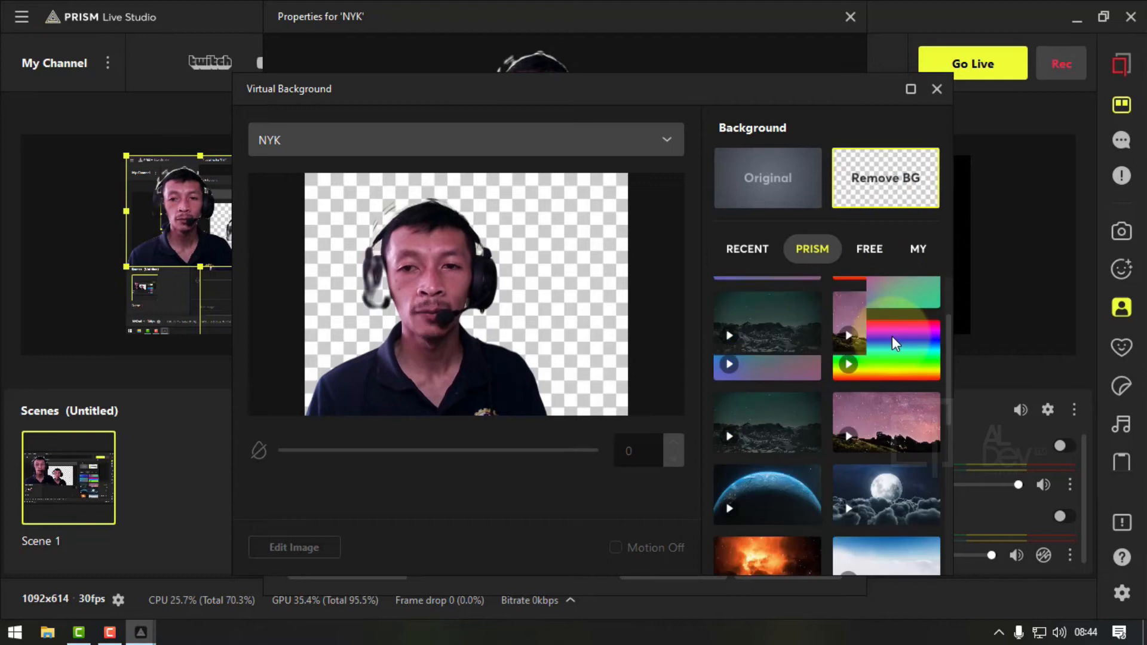
pyautogui.scroll(6, 868, 424)
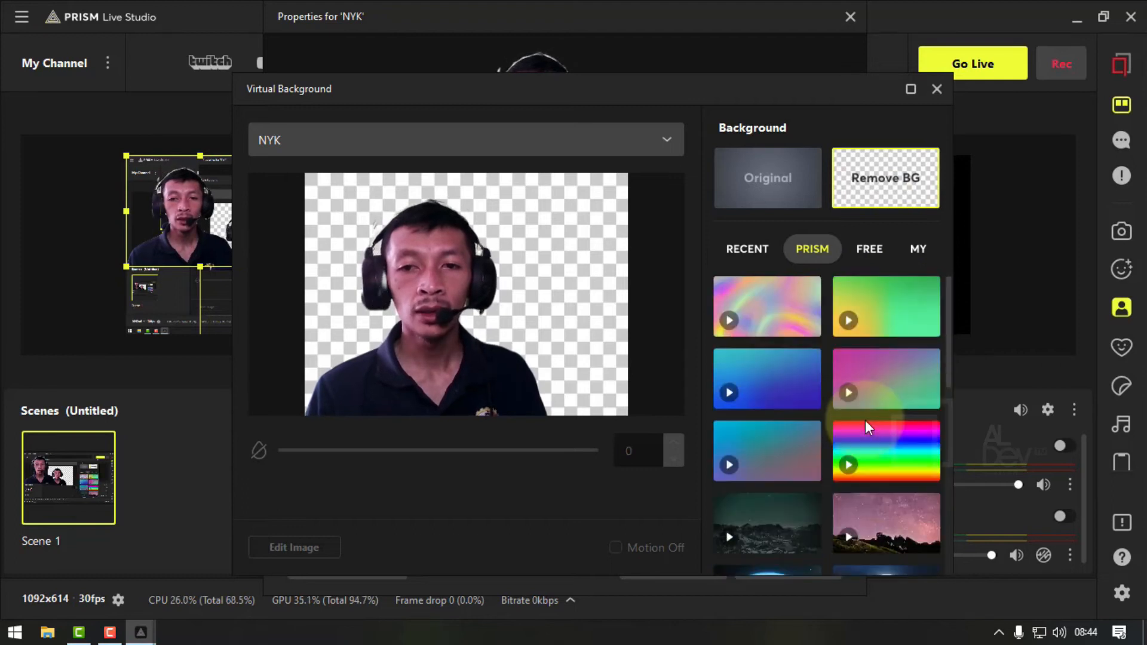
pyautogui.scroll(-4, 866, 416)
pyautogui.scroll(-2, 867, 416)
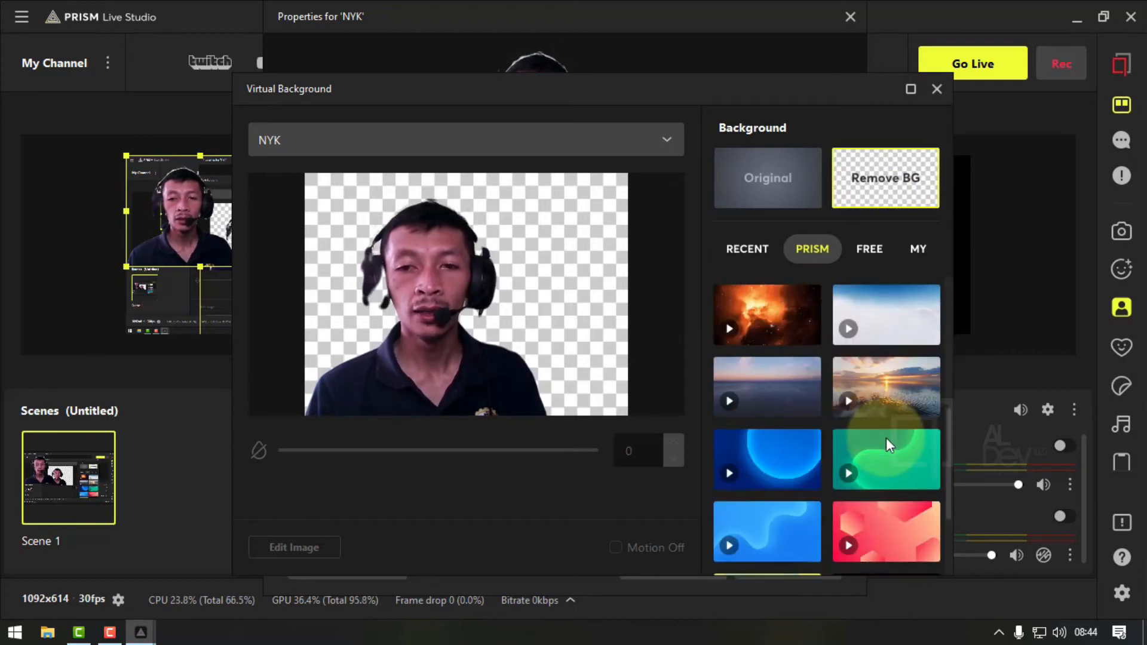
pyautogui.scroll(3, 874, 403)
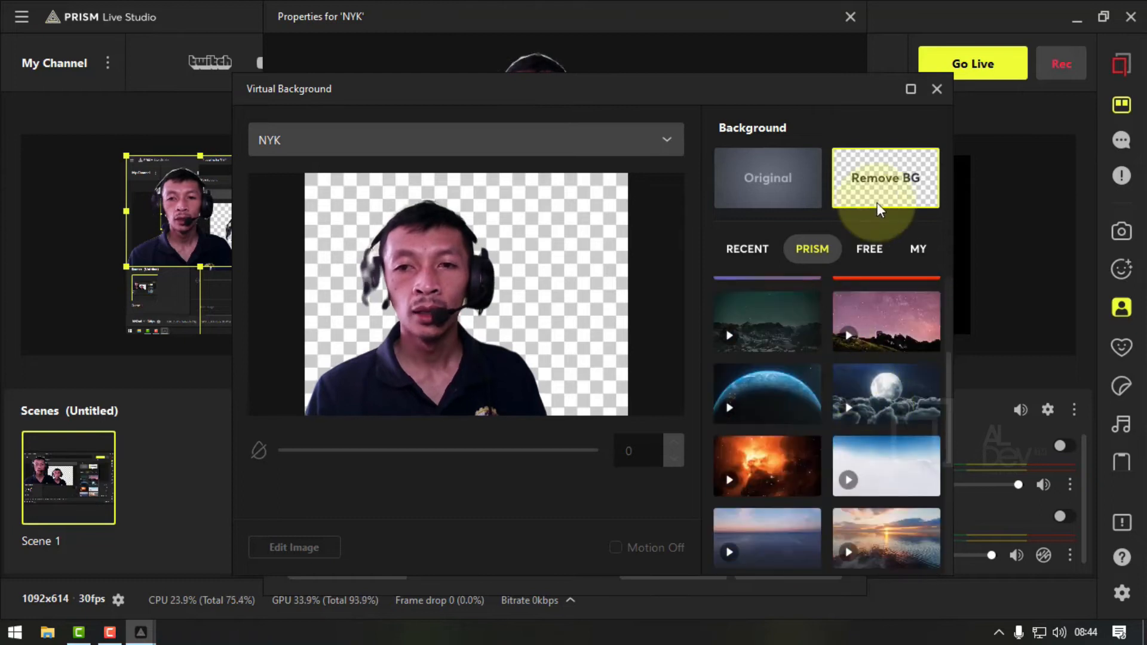
# Try the free room background with the clock and lamp on the webcam, and replace it with the PRISM Earth-from-space background
pyautogui.click(871, 247)
pyautogui.click(732, 335)
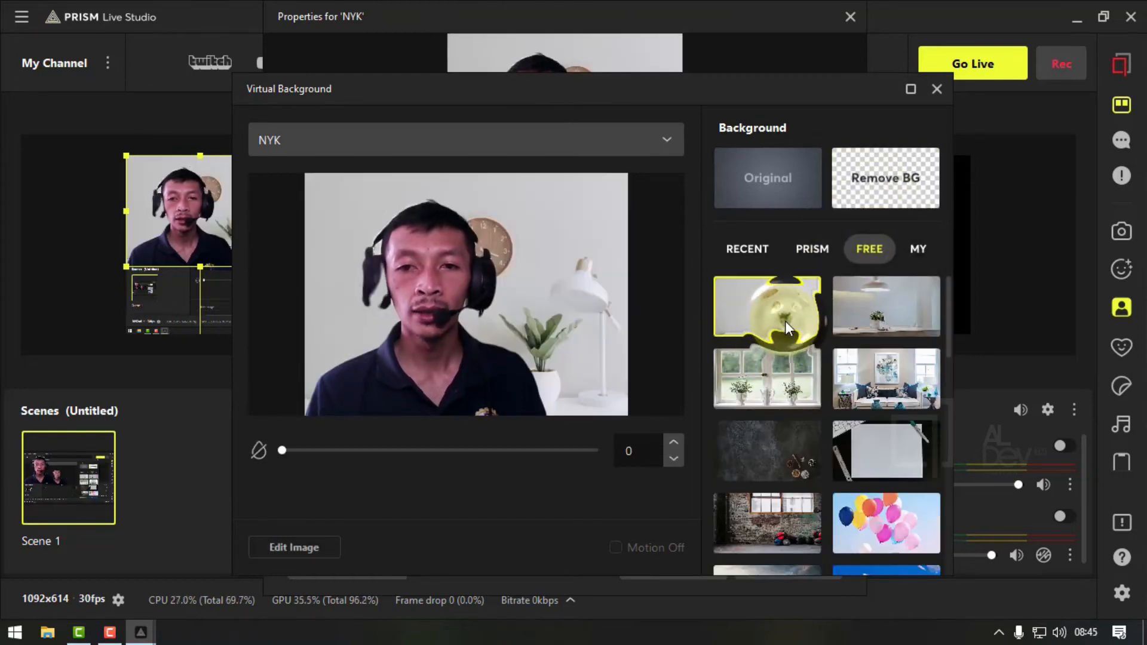
pyautogui.click(802, 249)
pyautogui.click(762, 403)
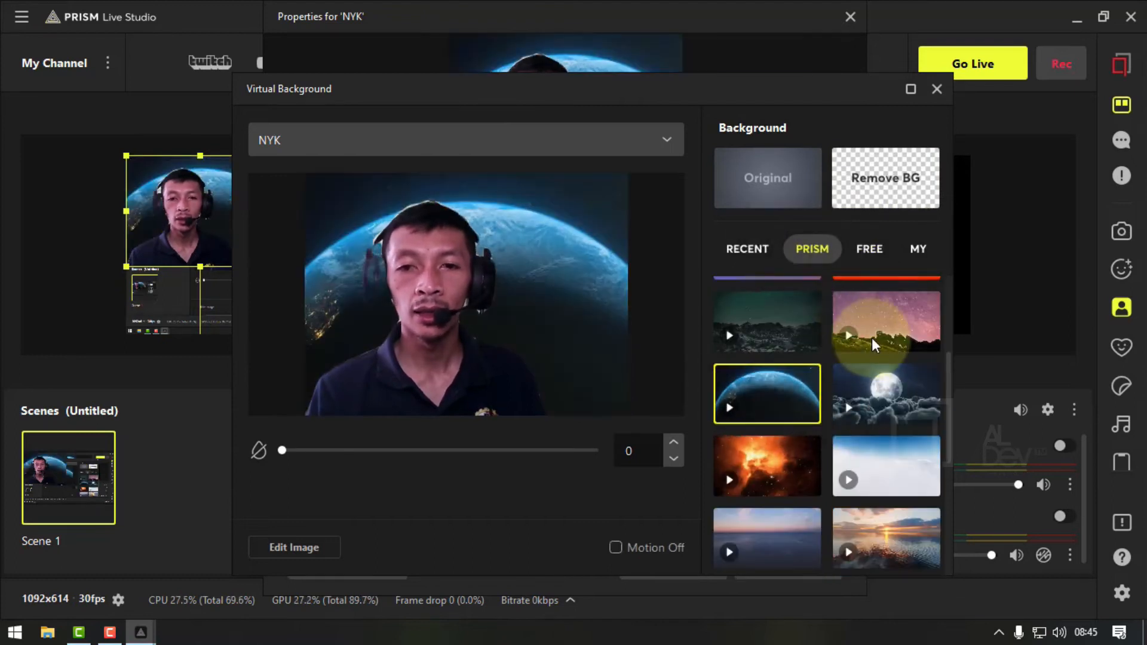
pyautogui.click(873, 339)
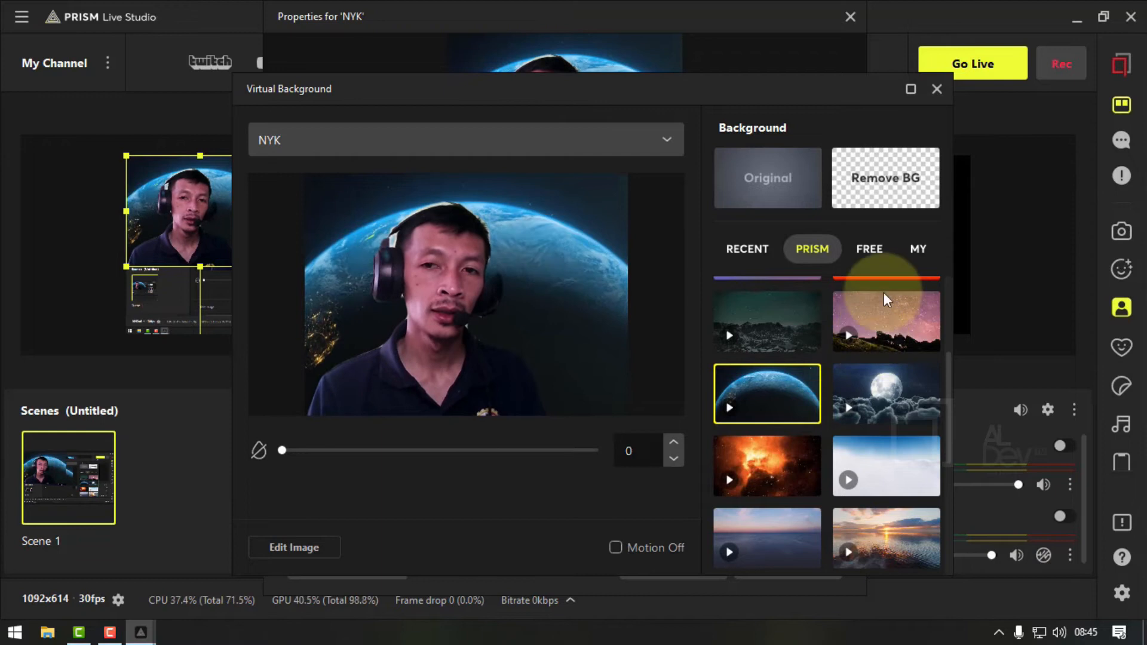
# Apply Remove BG to the NYK webcam, close the virtual background settings and accept the source properties
pyautogui.click(867, 183)
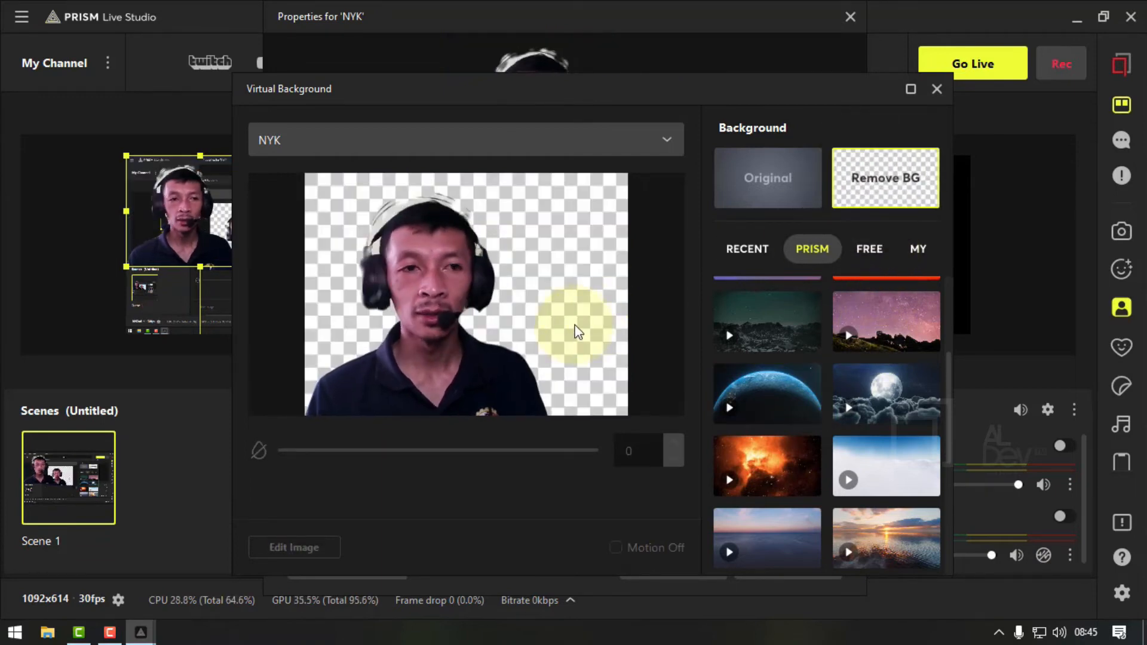
pyautogui.moveTo(593, 105); pyautogui.dragTo(546, 77)
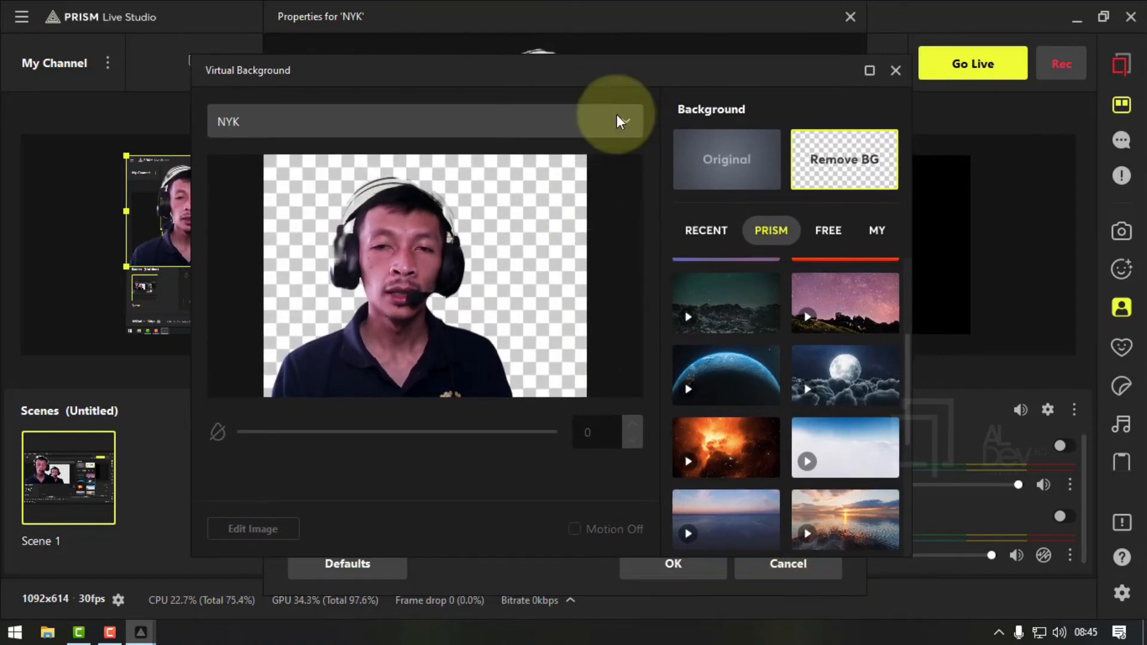
pyautogui.click(894, 72)
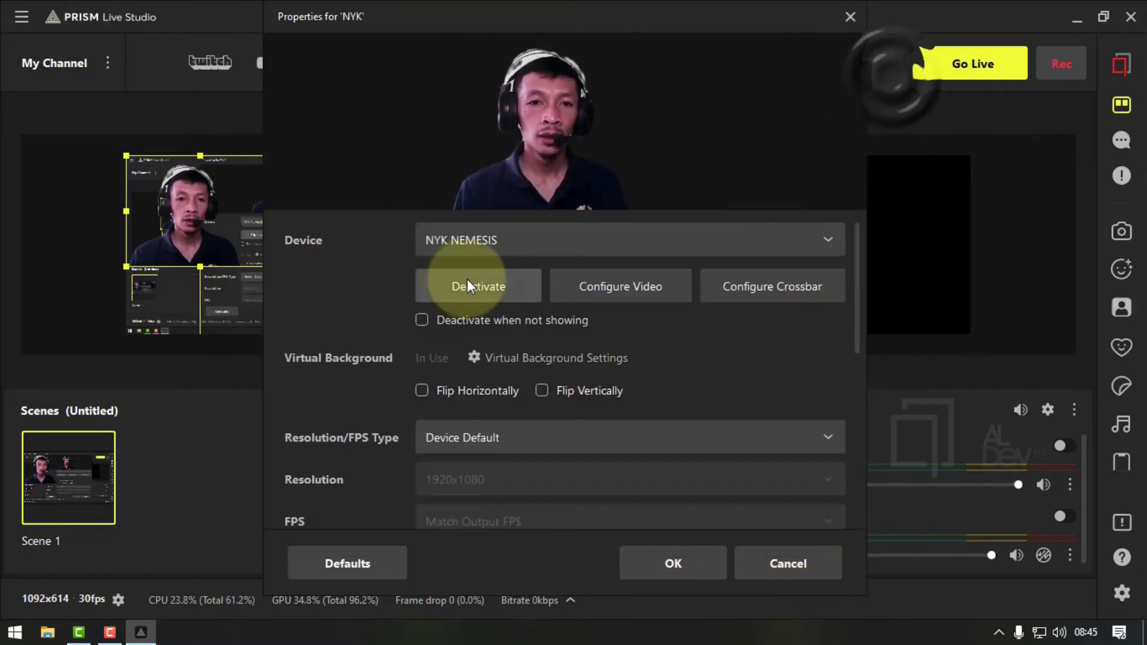
pyautogui.scroll(-3, 387, 443)
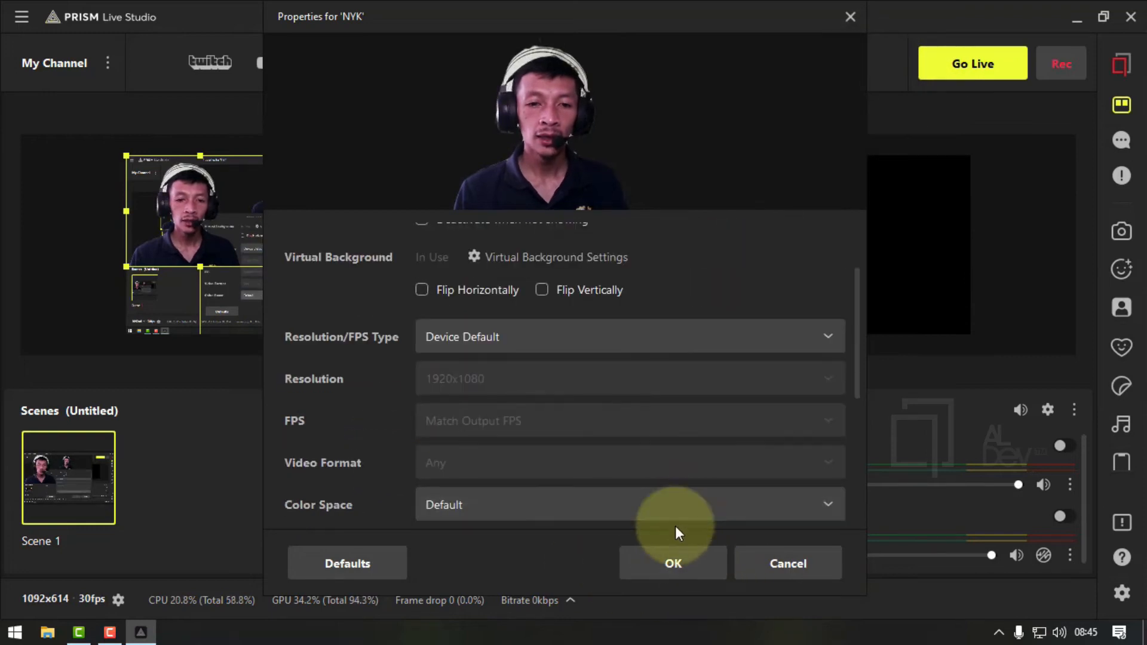
pyautogui.click(681, 568)
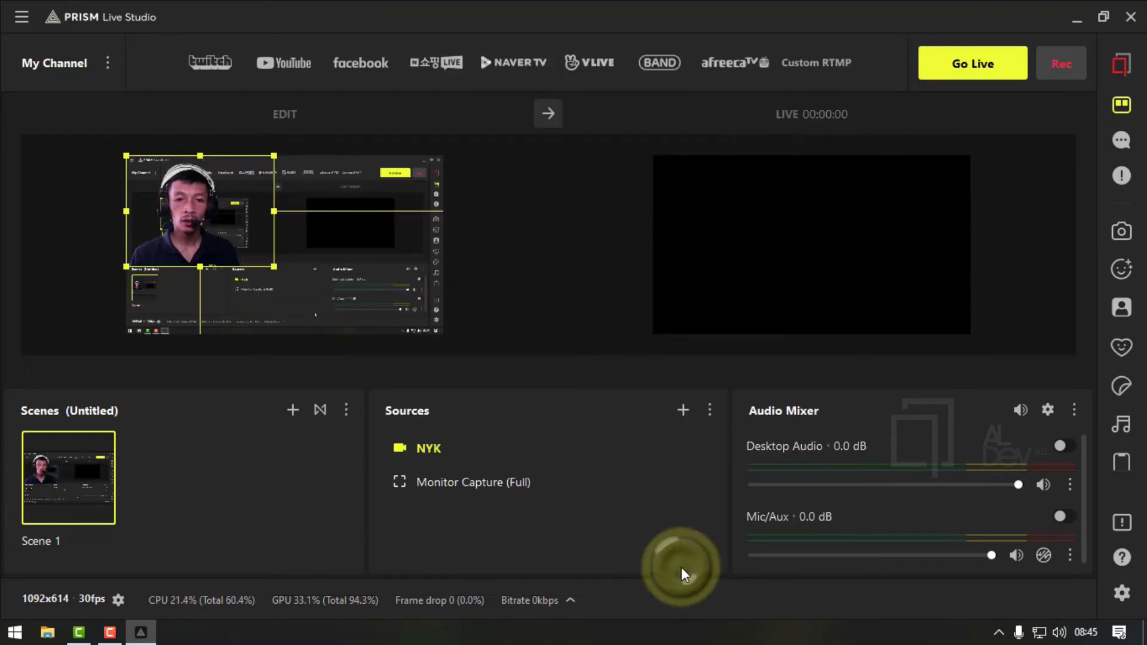
# Move the NYK webcam to the scene's lower-left corner, shrink it, and turn Studio Mode off and on again
pyautogui.moveTo(196, 259); pyautogui.dragTo(192, 311)
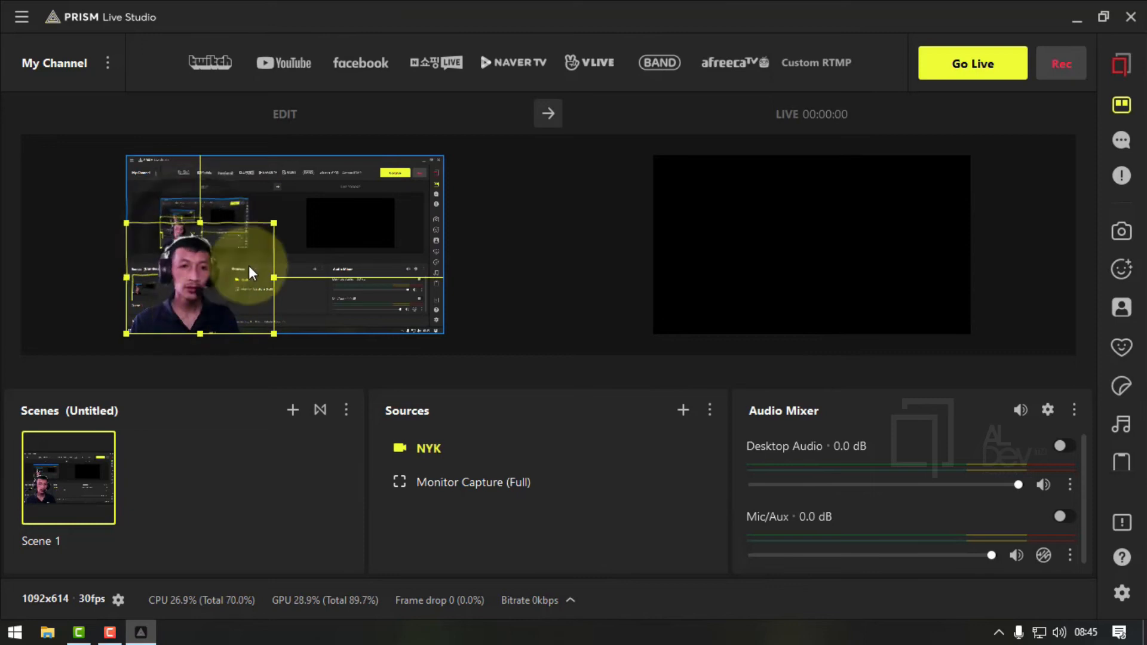
pyautogui.moveTo(274, 223); pyautogui.dragTo(235, 253)
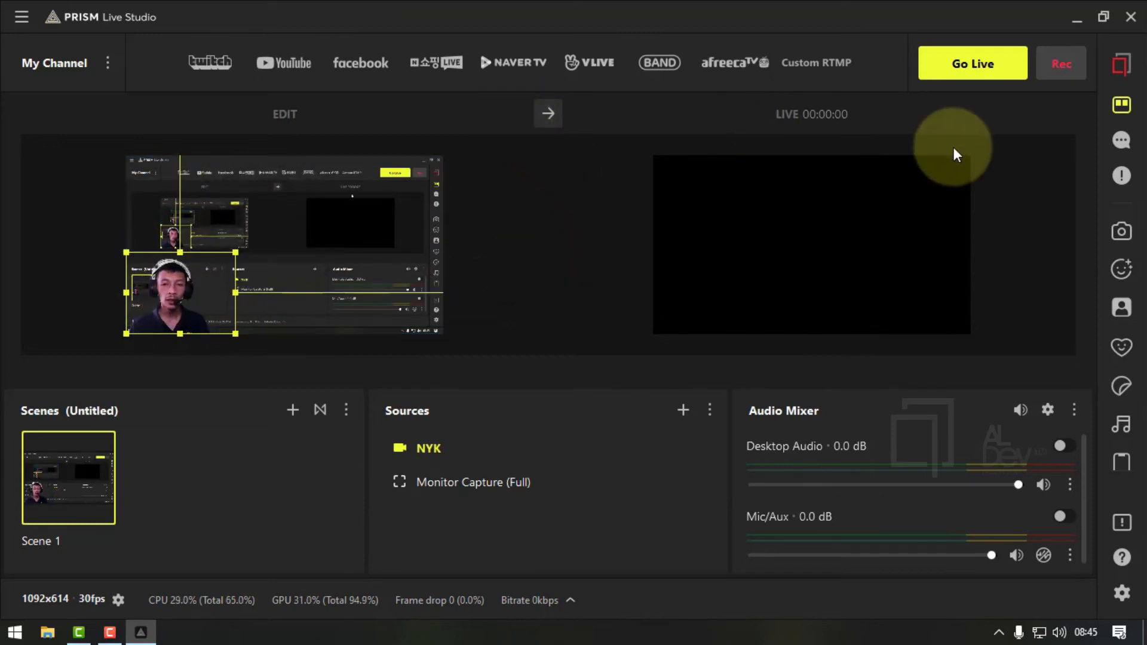
pyautogui.click(1124, 106)
pyautogui.click(1125, 109)
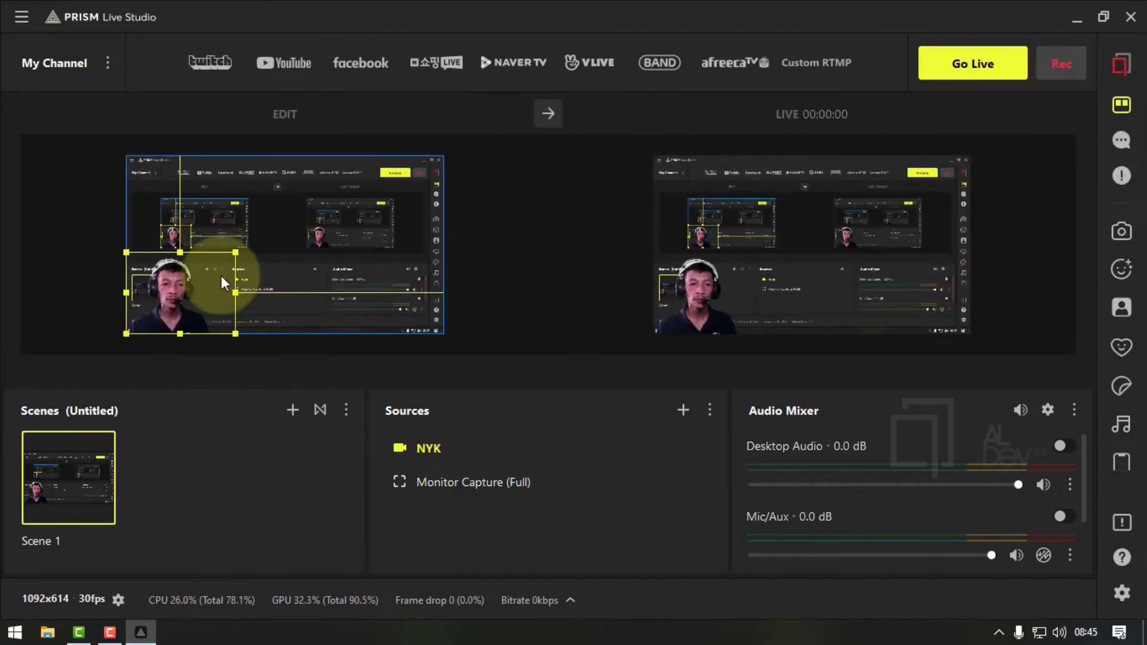
# Enlarge the NYK webcam and send the scene to the live view, and repeat the transfer with the webcam shrunk
pyautogui.moveTo(235, 251); pyautogui.dragTo(273, 224)
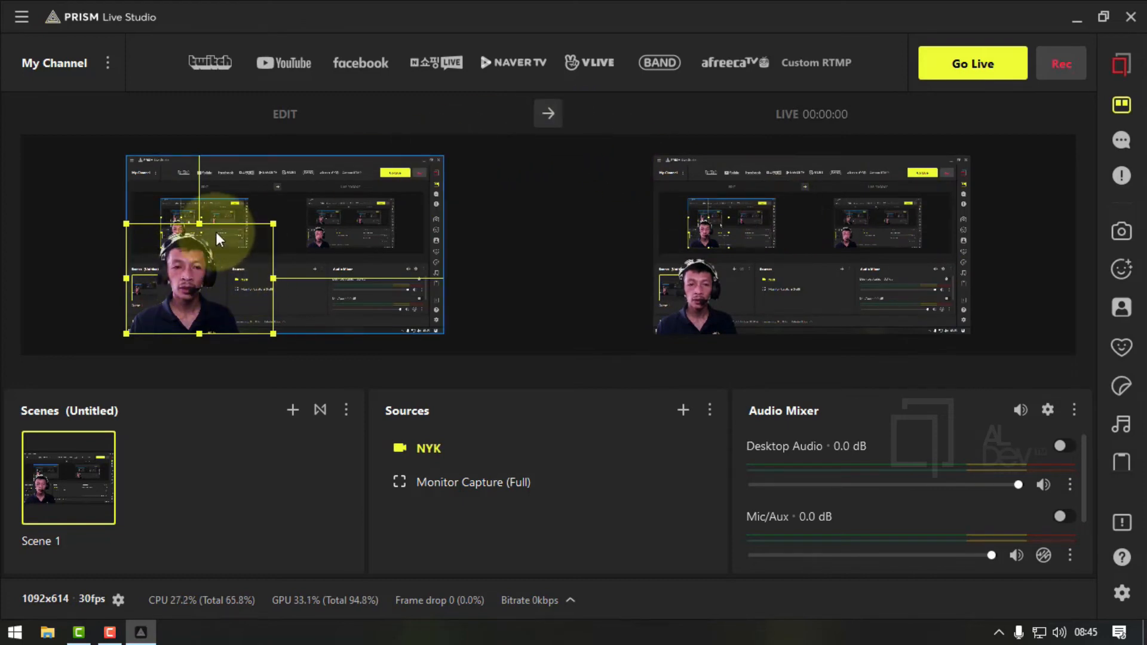
pyautogui.click(547, 114)
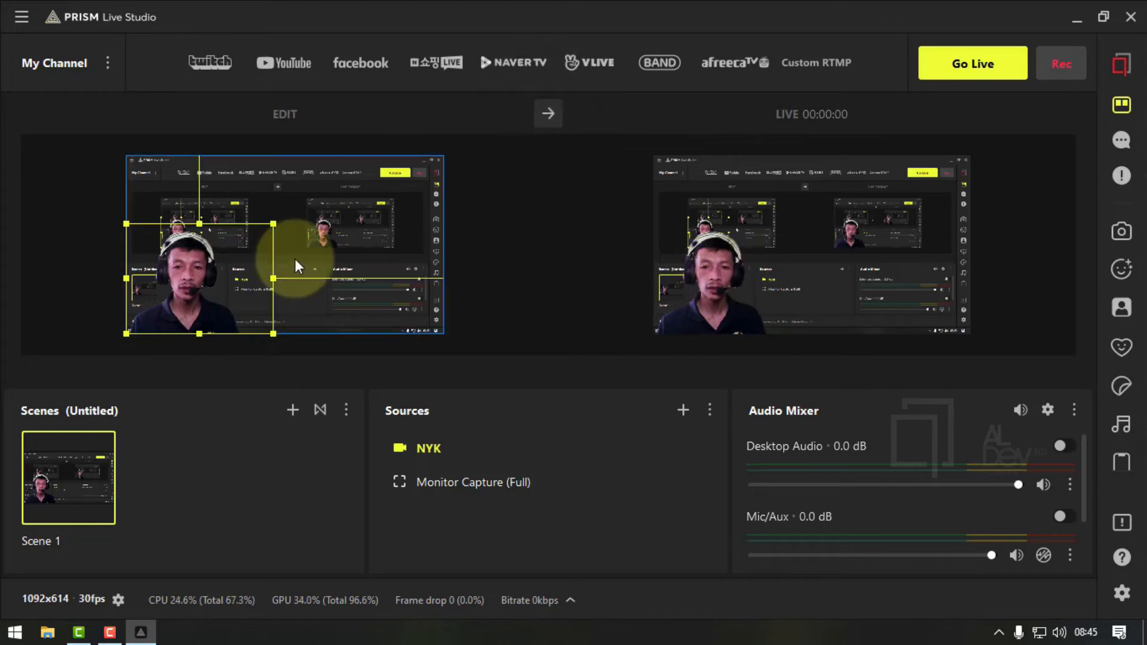
pyautogui.moveTo(272, 224); pyautogui.dragTo(232, 248)
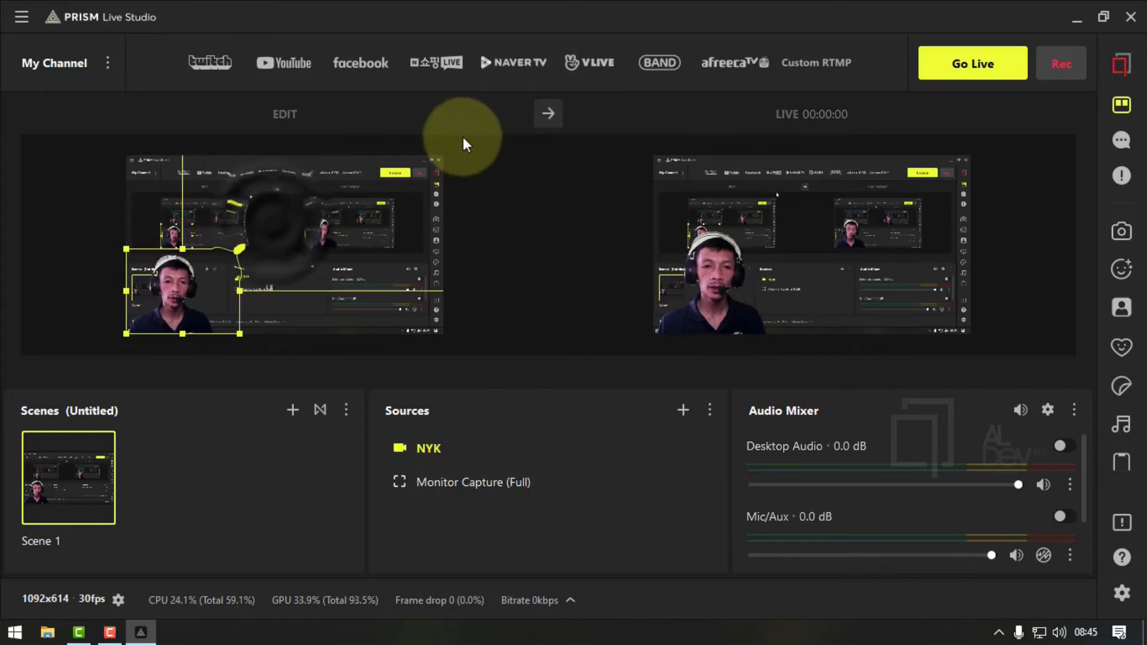
pyautogui.click(546, 113)
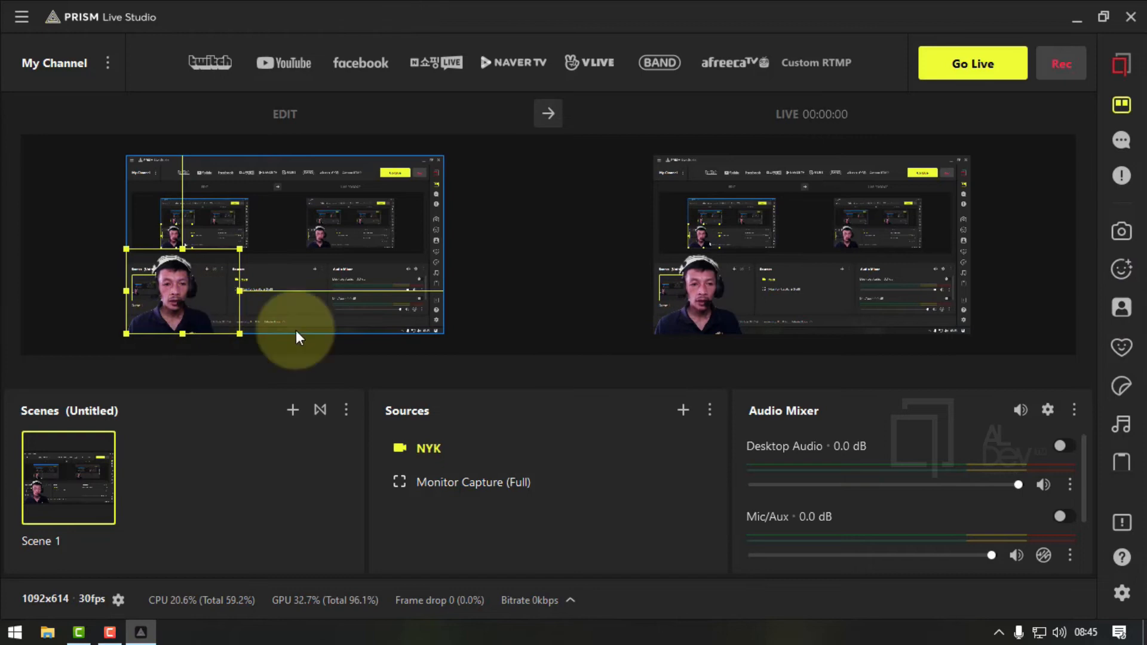
# Enlarge the NYK webcam to nearly the full scene height and turn on Beauty Effects for it
pyautogui.moveTo(242, 250); pyautogui.dragTo(350, 170)
pyautogui.click(228, 245)
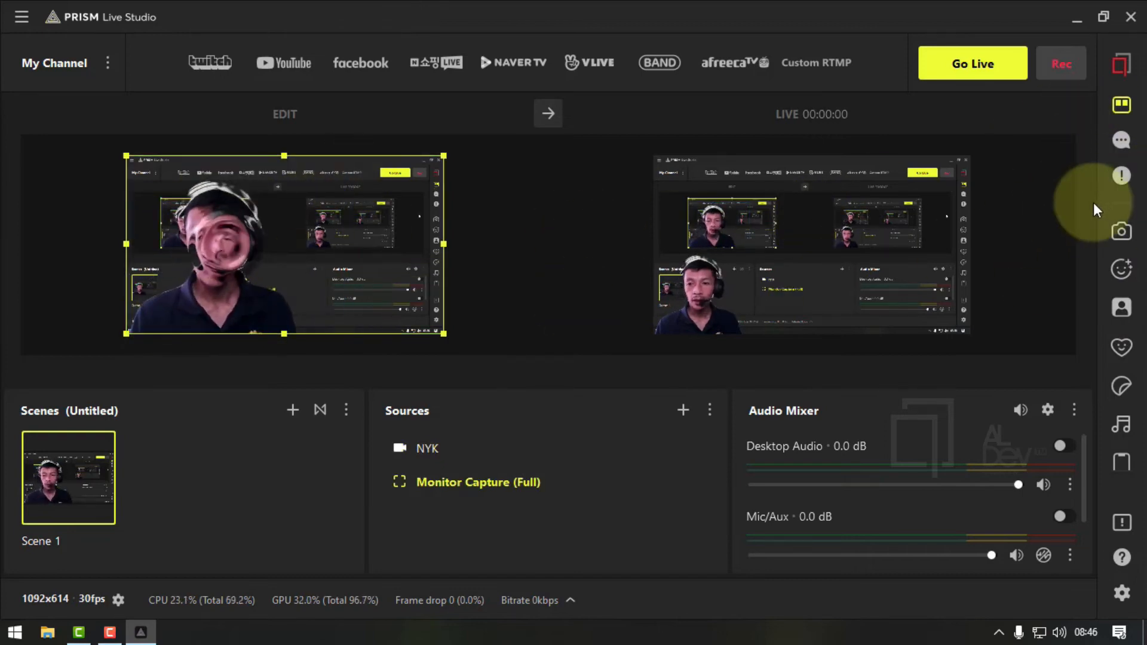
pyautogui.click(1124, 276)
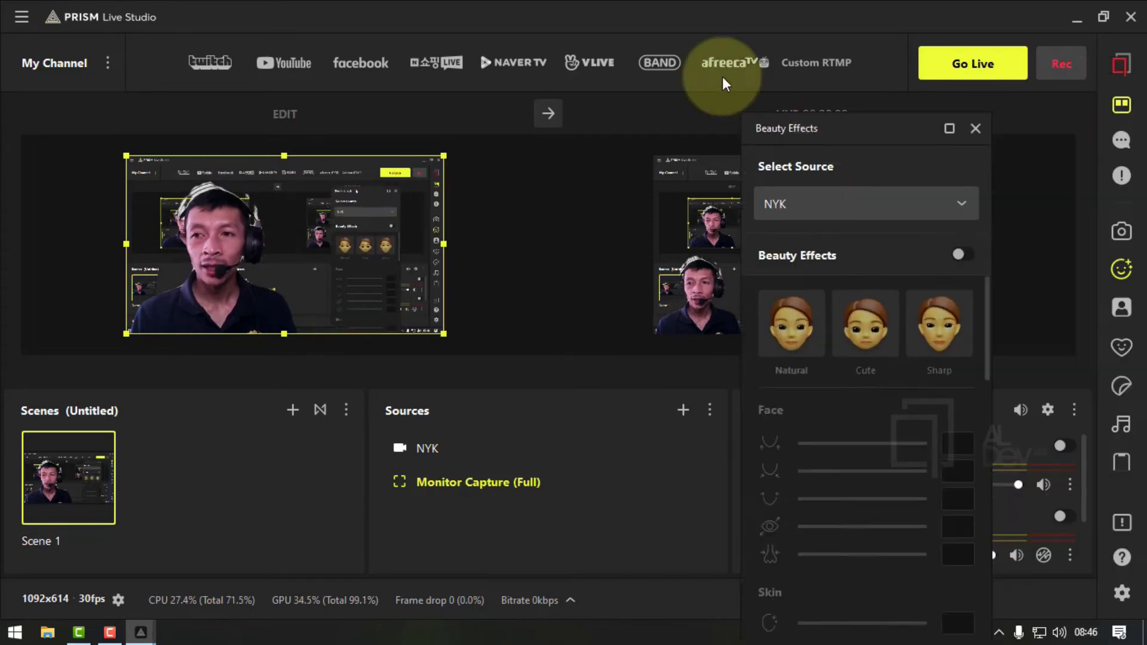
pyautogui.moveTo(868, 123); pyautogui.dragTo(709, 50)
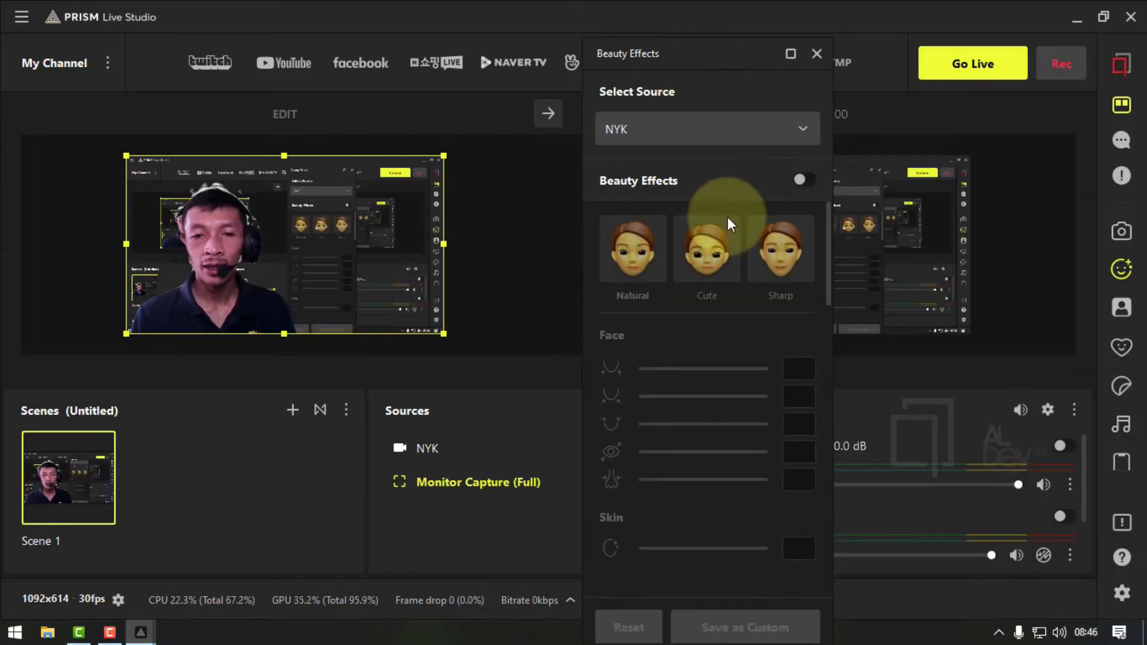
pyautogui.click(797, 178)
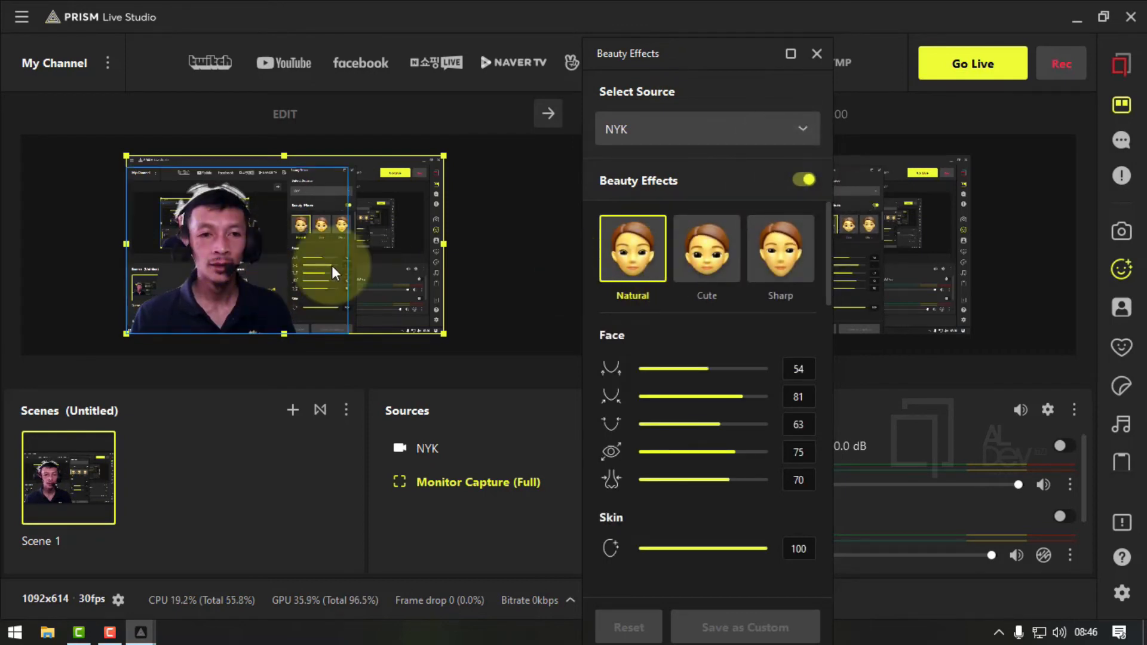
# Try the Cute preset with the first face slider at 90, then Sharp and Natural, and turn Beauty Effects off
pyautogui.click(690, 256)
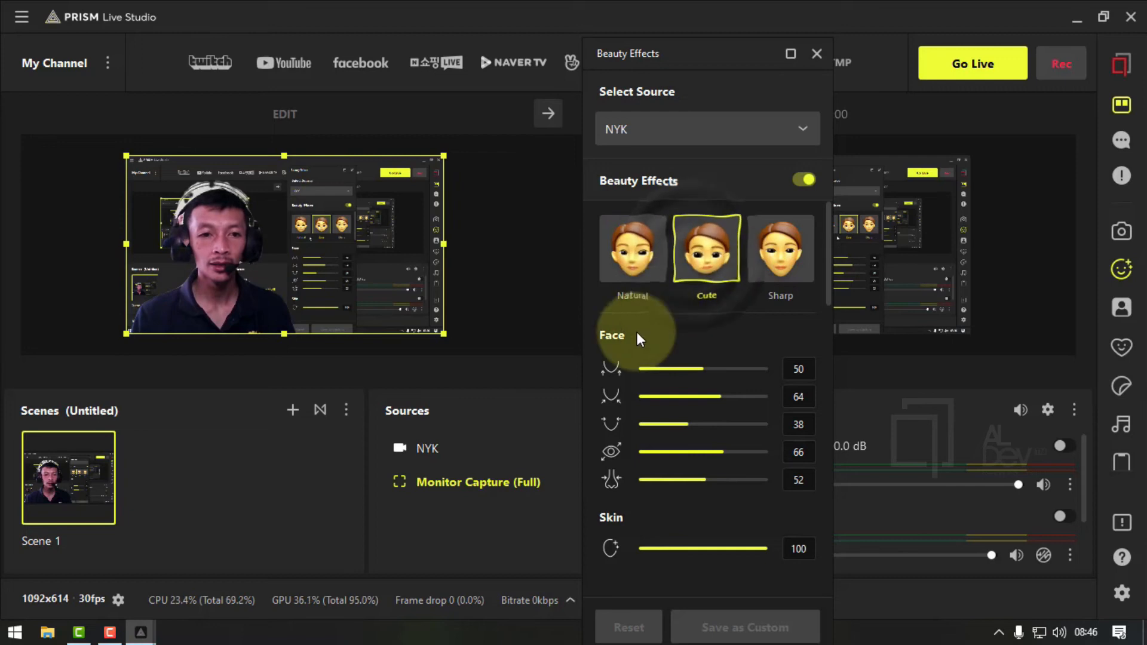
pyautogui.moveTo(706, 369); pyautogui.dragTo(756, 369)
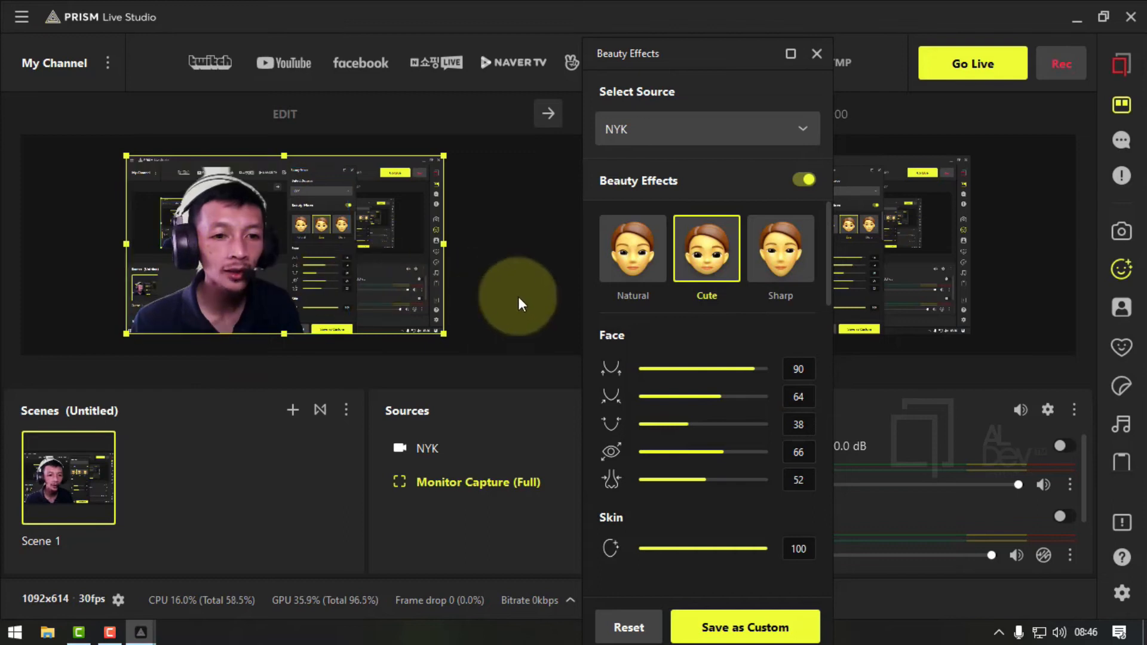
pyautogui.click(778, 261)
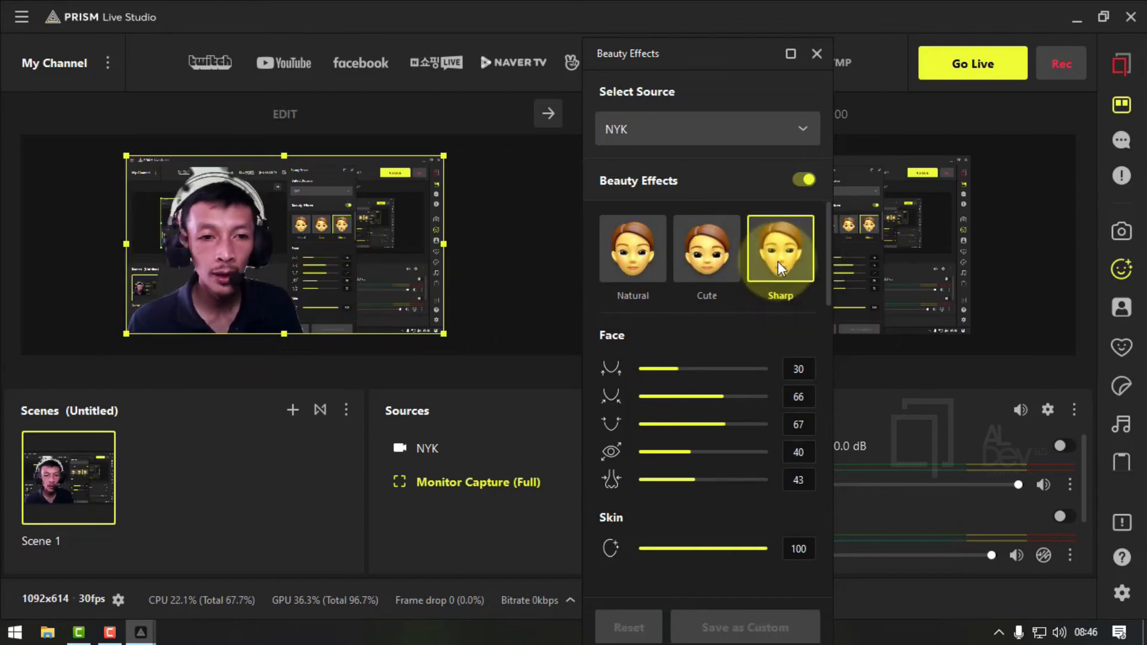
pyautogui.click(719, 263)
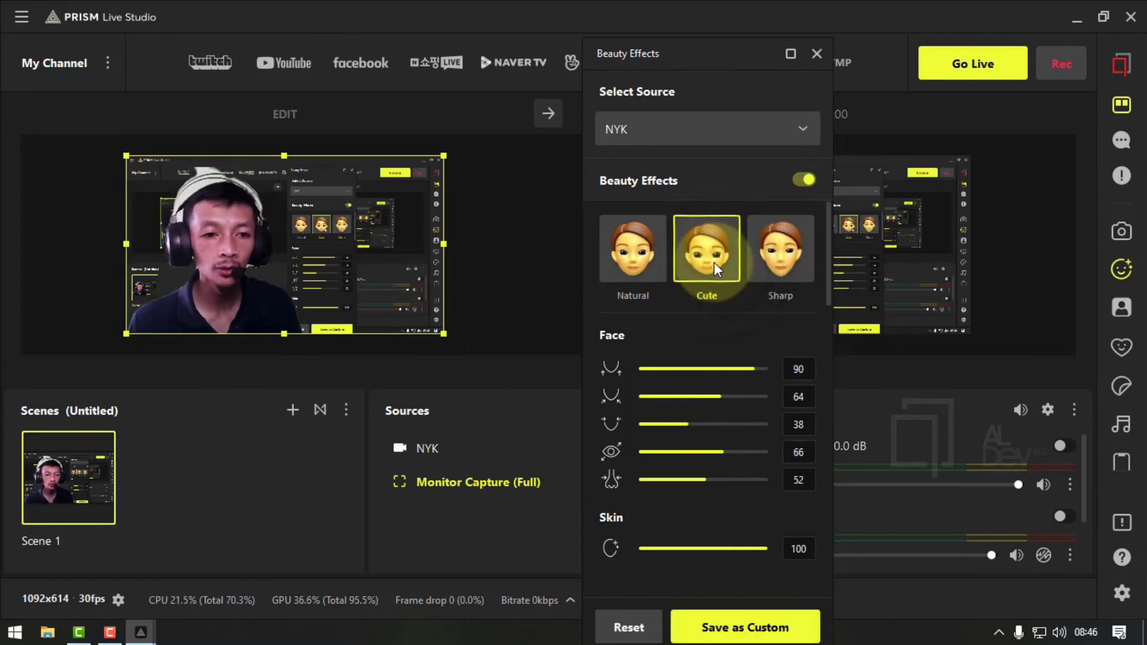
pyautogui.click(634, 257)
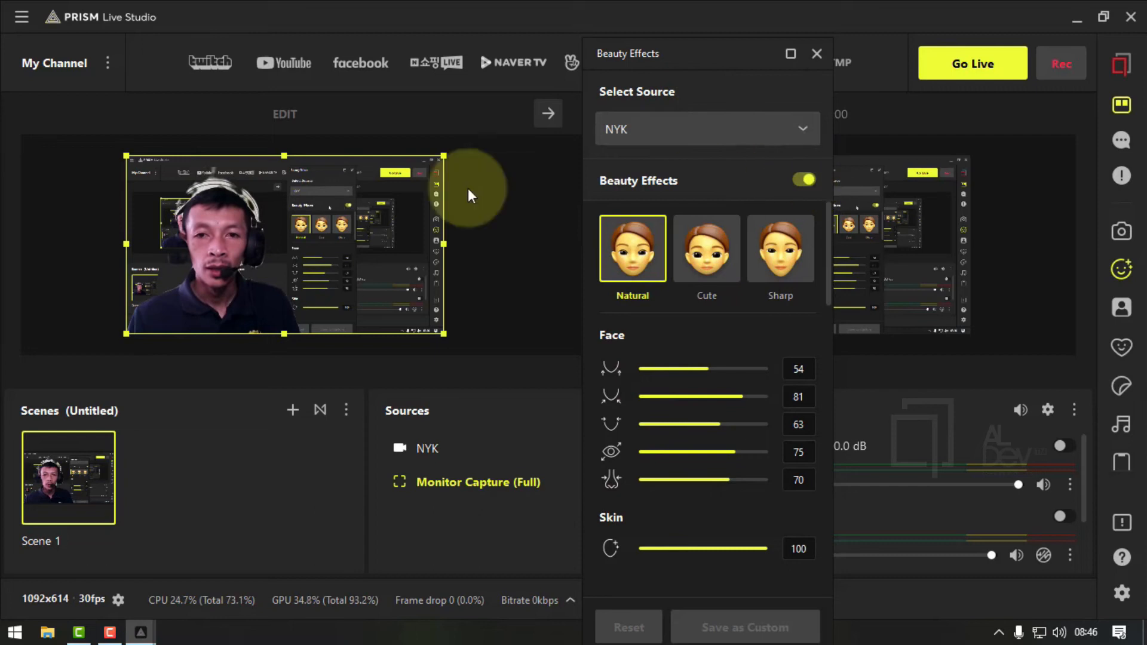
pyautogui.click(801, 179)
pyautogui.click(817, 54)
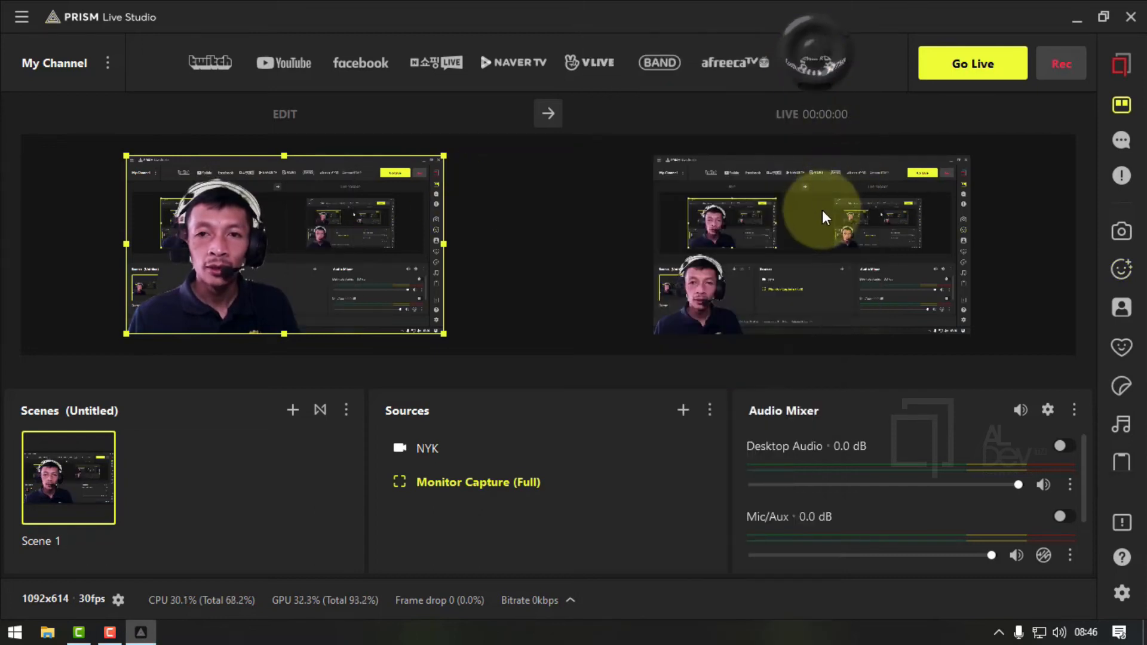
# Select the NYK webcam in the edit preview and shrink it back into the scene's lower-left corner
pyautogui.click(311, 203)
pyautogui.moveTo(349, 168); pyautogui.dragTo(260, 258)
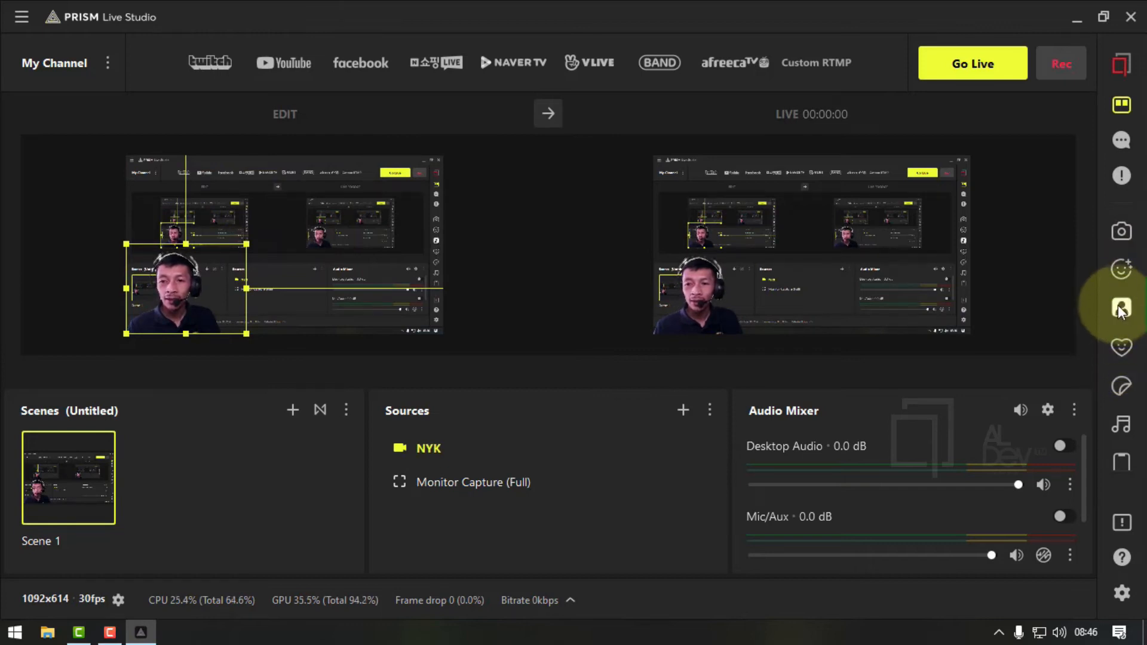
# Open PRISM Sticker and add the red speech-bubble heart sticker to the scene
pyautogui.click(1124, 353)
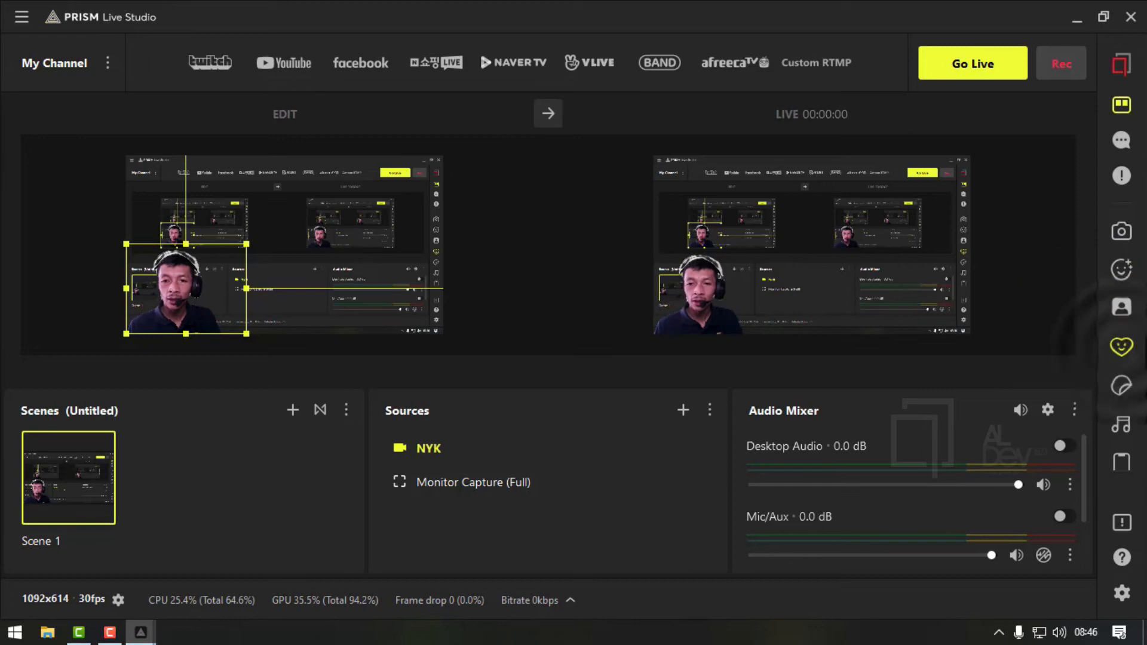
pyautogui.moveTo(1063, 59); pyautogui.dragTo(676, 26)
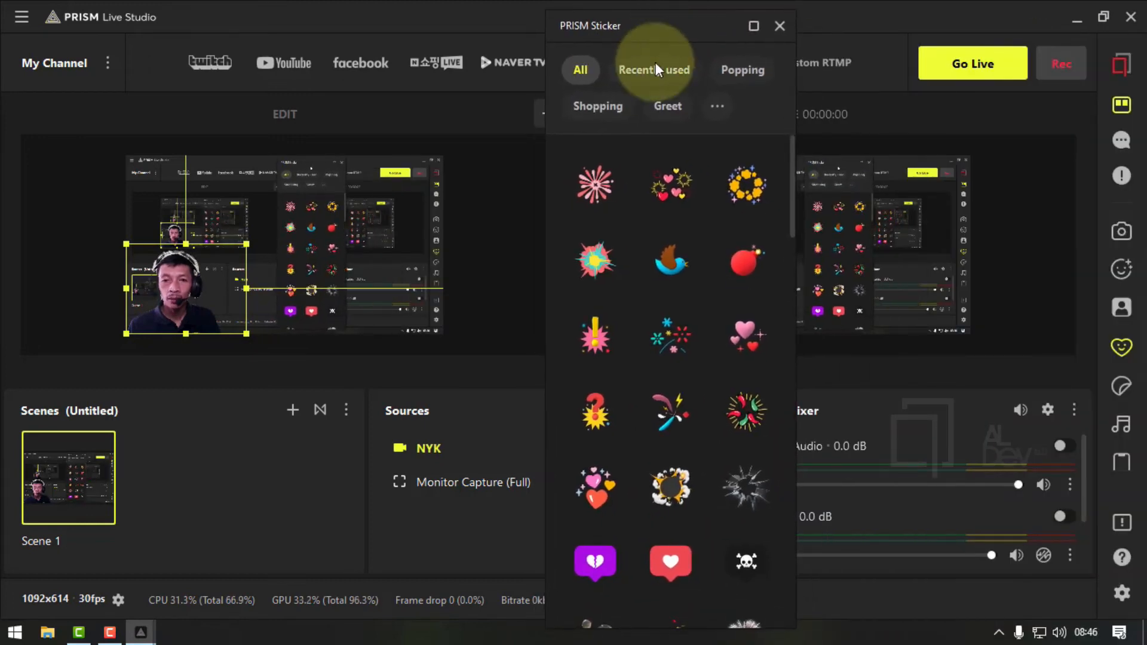
pyautogui.click(674, 565)
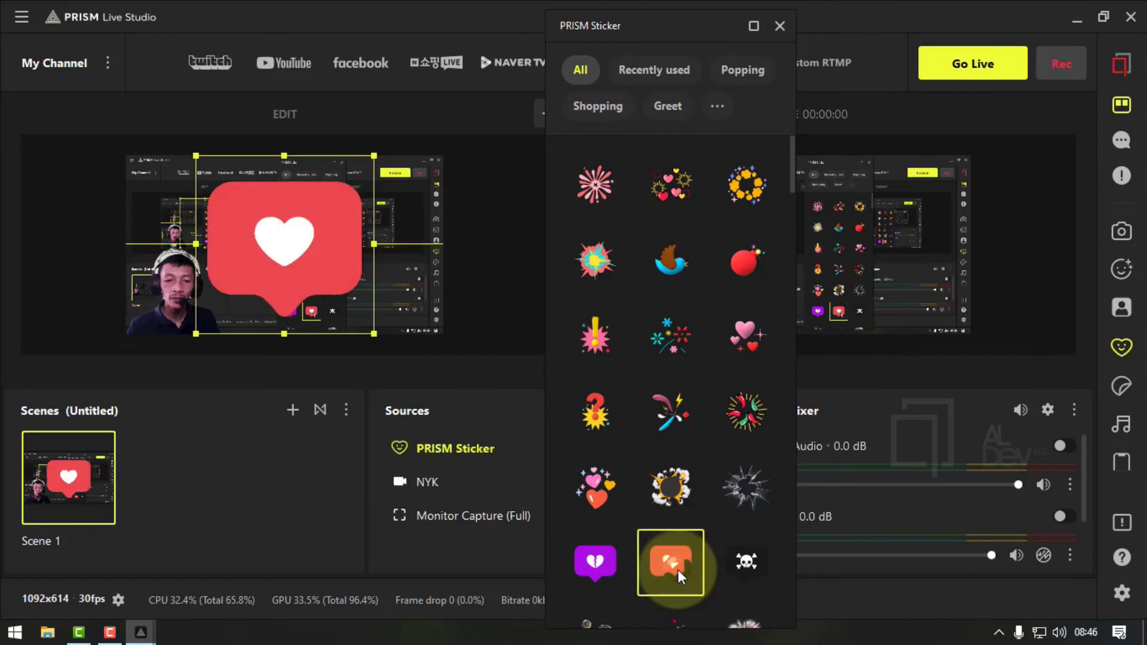
# Add the red heart sticker a second time and delete the duplicate PRISM Sticker 2 source
pyautogui.click(677, 569)
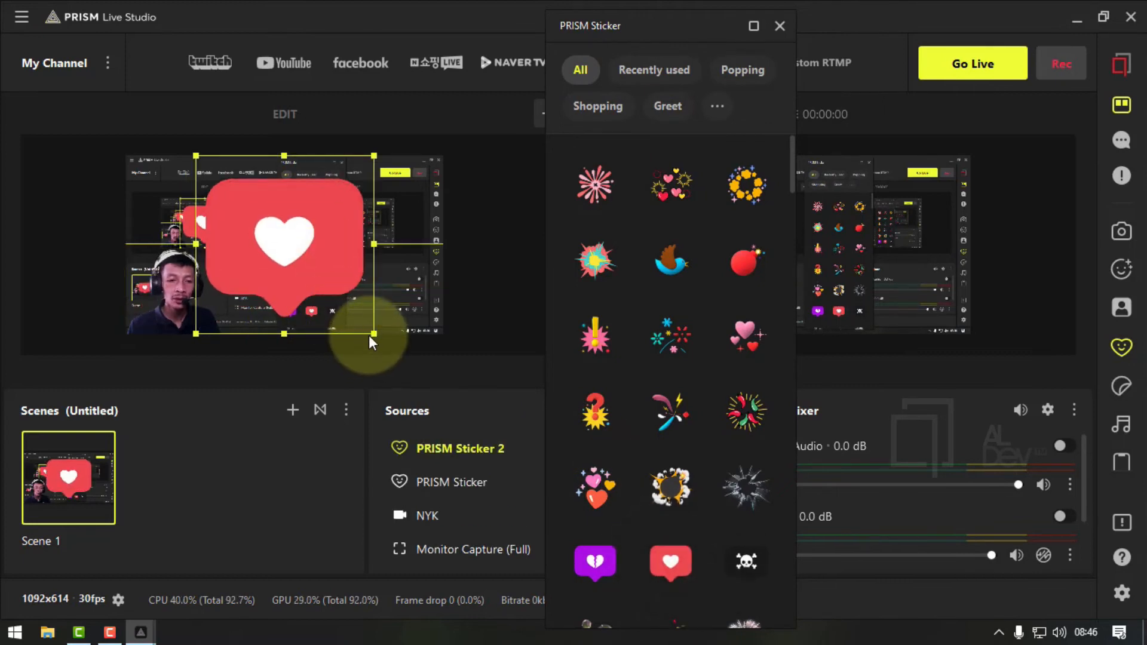
pyautogui.click(314, 281)
pyautogui.press('Delete')
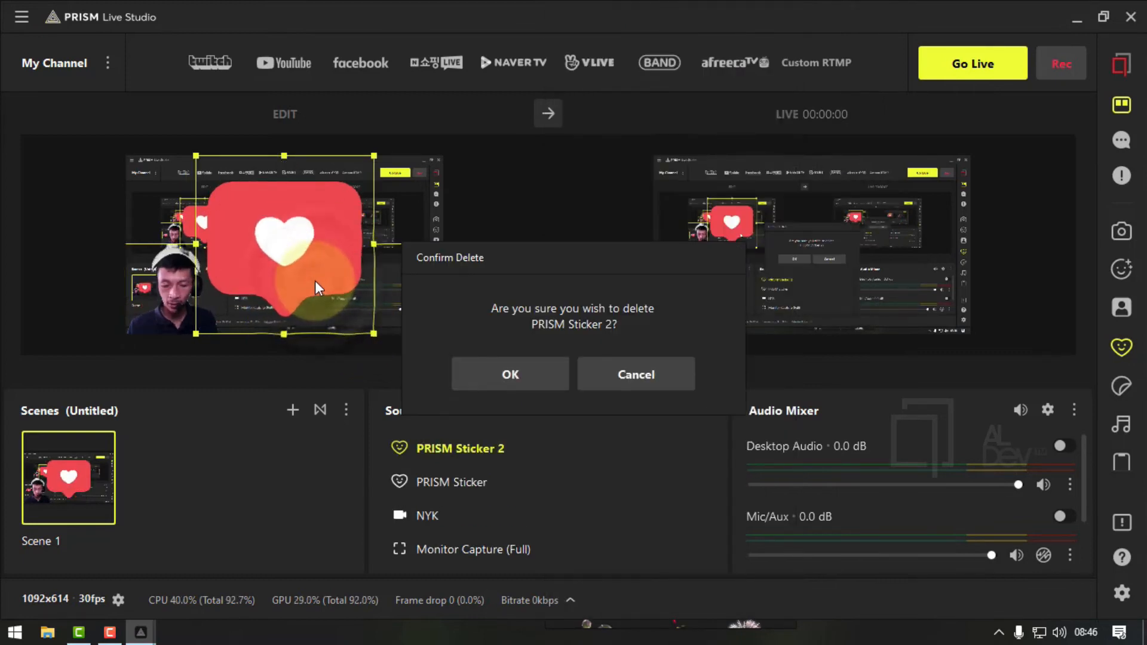
pyautogui.click(543, 367)
# Shrink the heart sticker onto the webcam and reposition it near the scene's upper-left corner, sending each placement to the live view
pyautogui.click(317, 270)
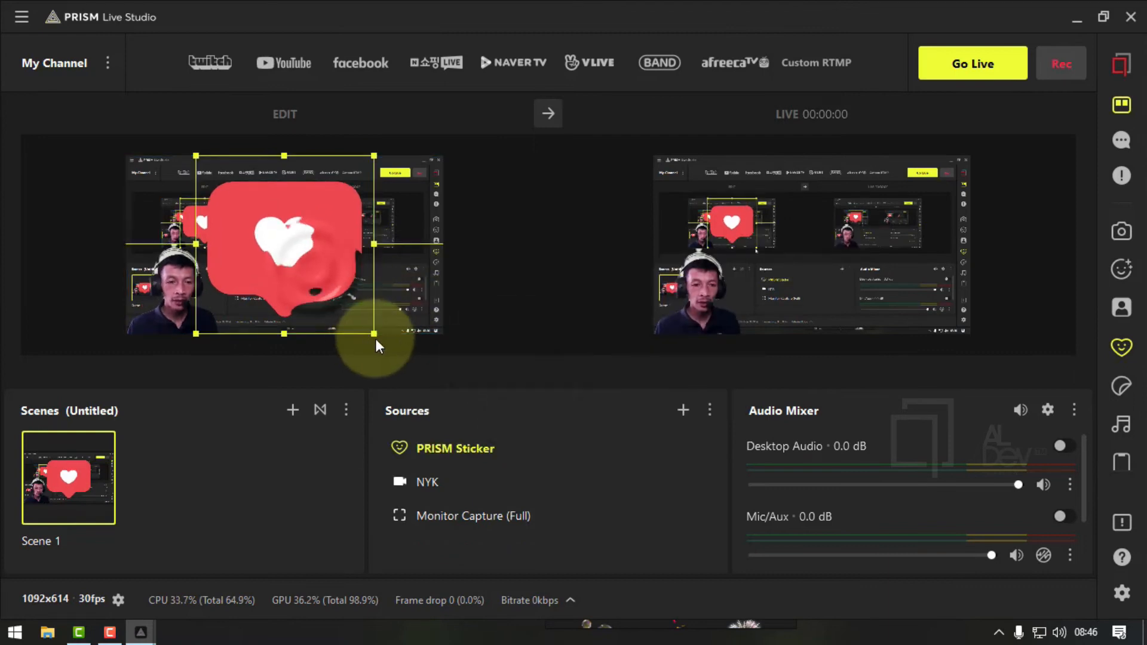
pyautogui.moveTo(371, 332); pyautogui.dragTo(155, 318)
pyautogui.click(549, 113)
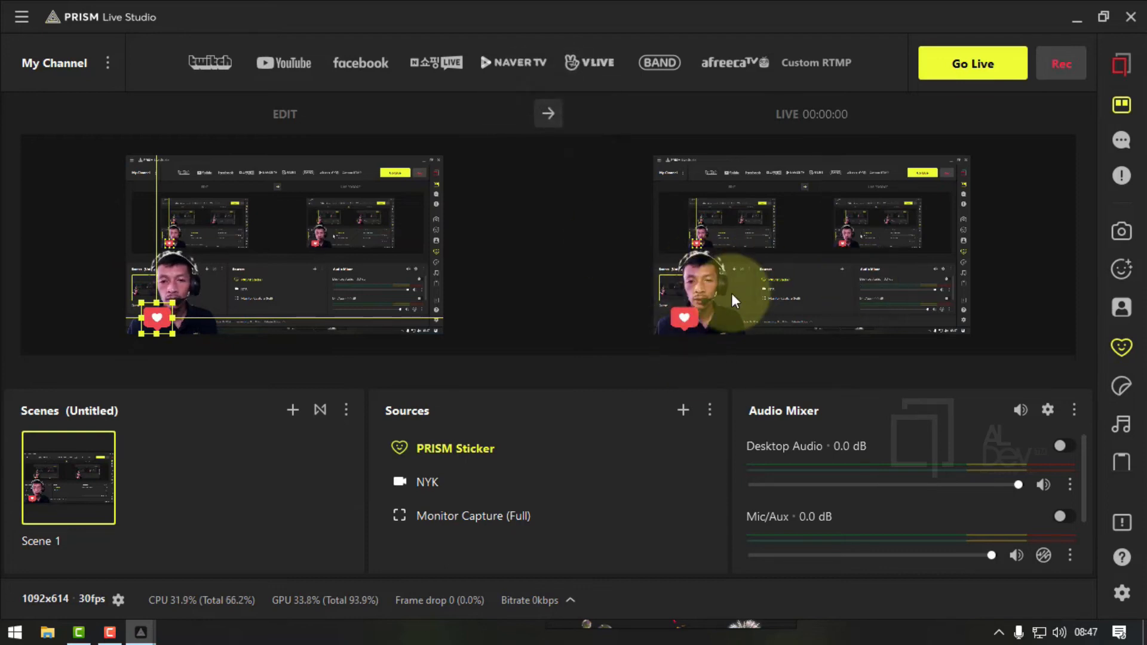
pyautogui.moveTo(157, 320); pyautogui.dragTo(158, 178)
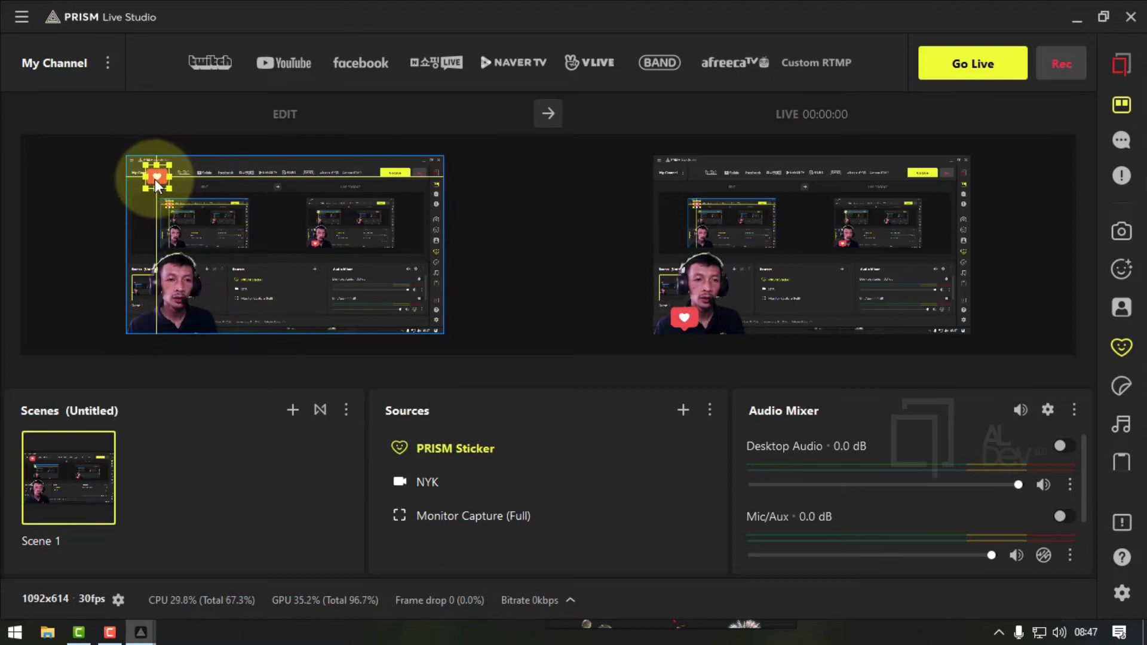
pyautogui.click(548, 114)
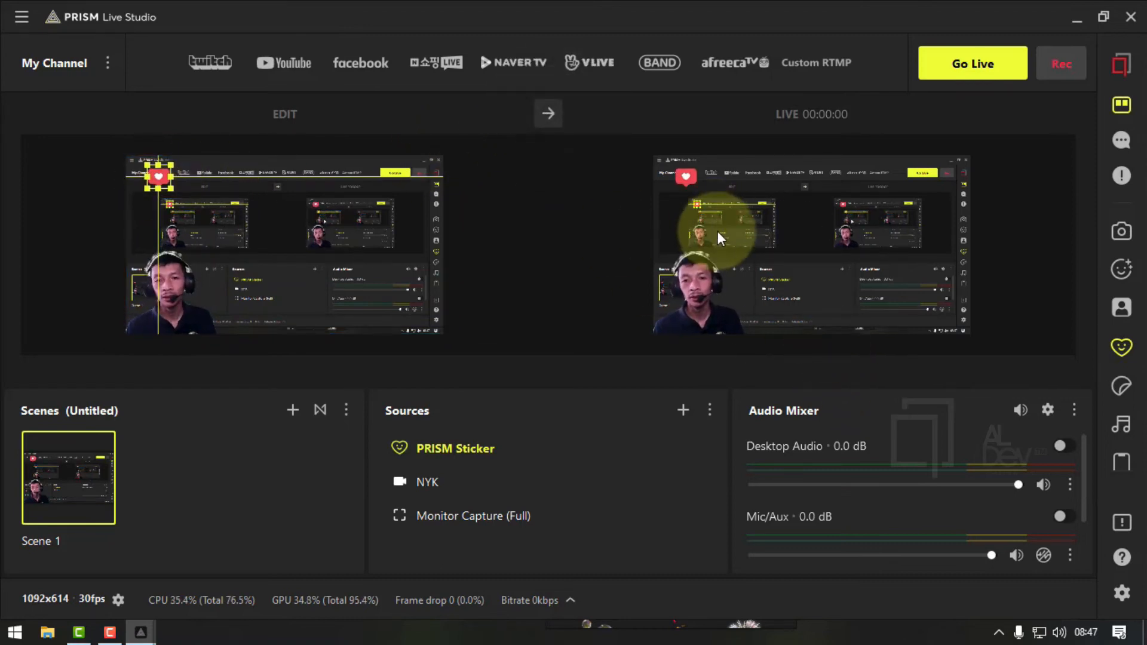
# Browse all PRISM Stickers and add the blue bird sticker to the scene
pyautogui.click(1122, 346)
pyautogui.click(582, 70)
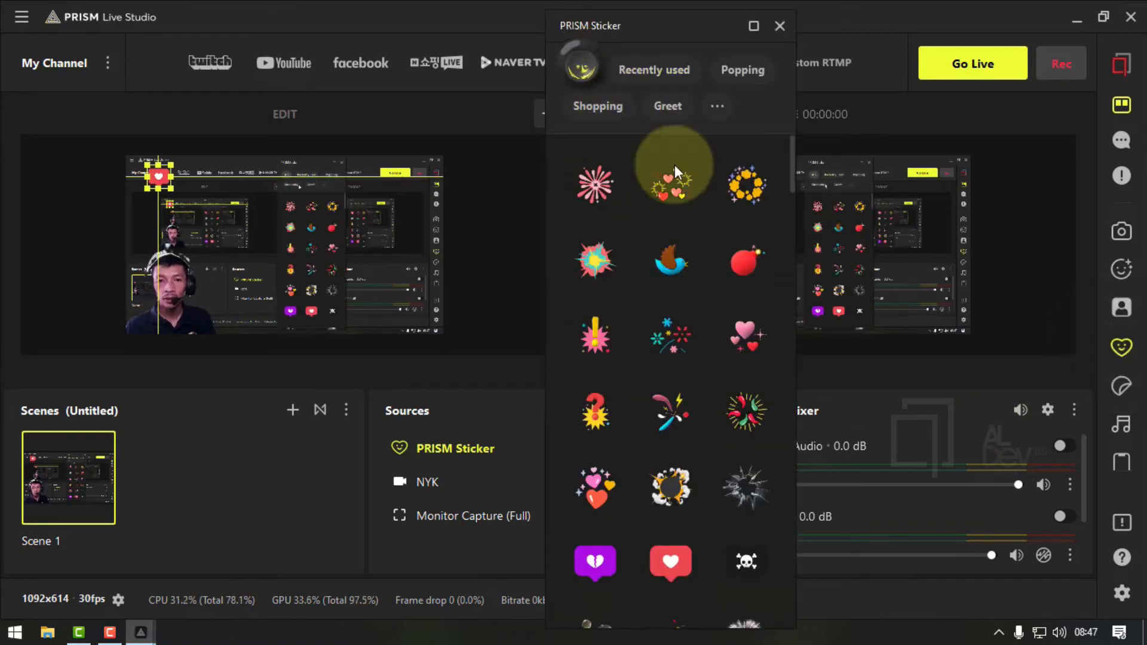
pyautogui.scroll(-3, 687, 403)
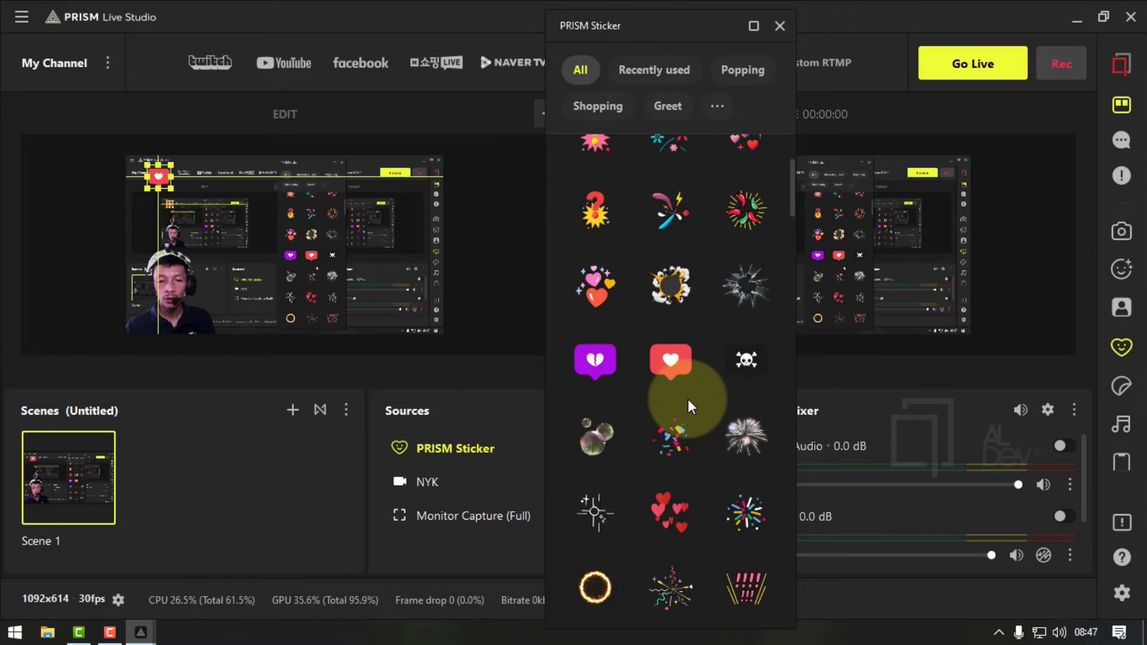
pyautogui.scroll(3, 687, 399)
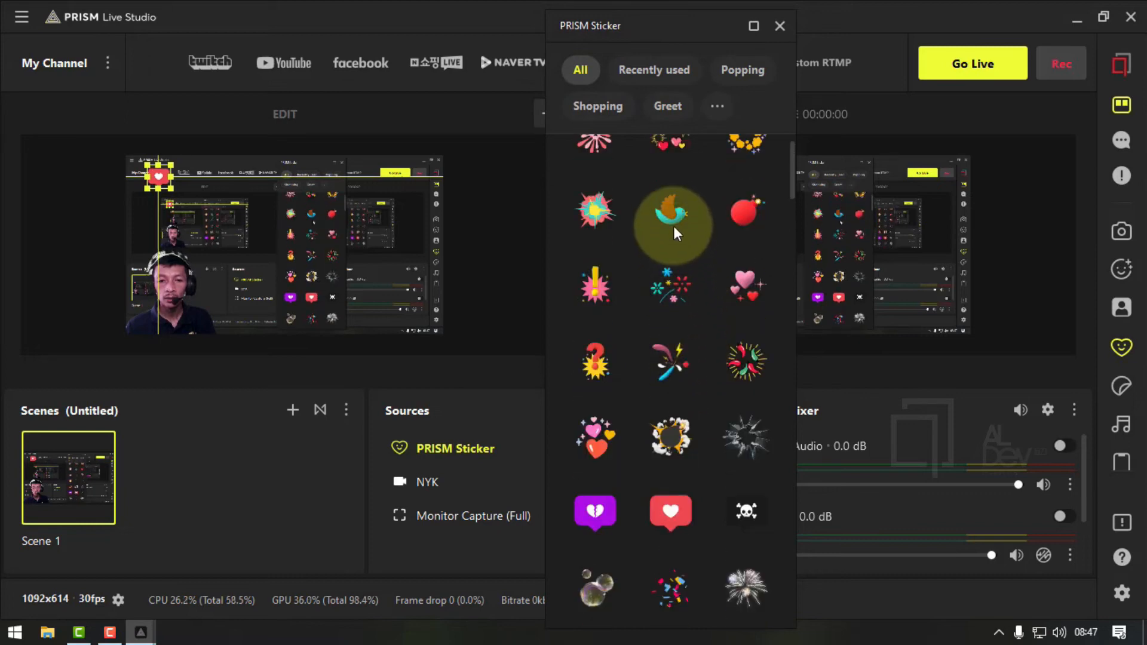
pyautogui.click(673, 227)
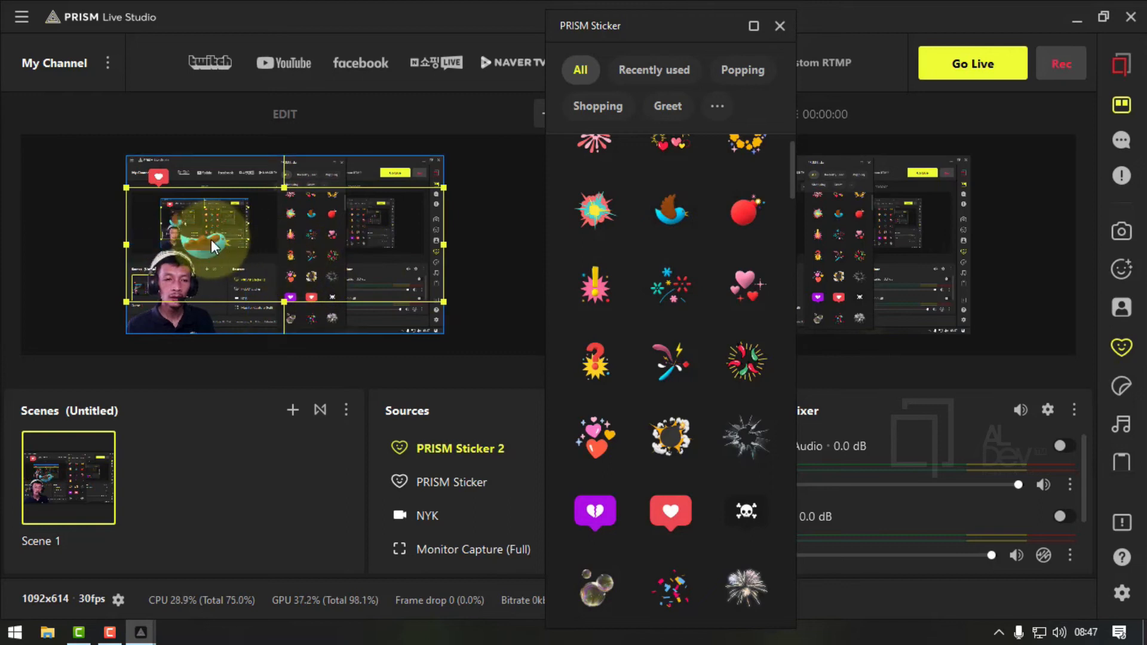
# Move the bird sticker to the scene's lower edge, shrink it into the lower-left corner and send the scene to the live view
pyautogui.click(292, 249)
pyautogui.moveTo(293, 249); pyautogui.dragTo(396, 250)
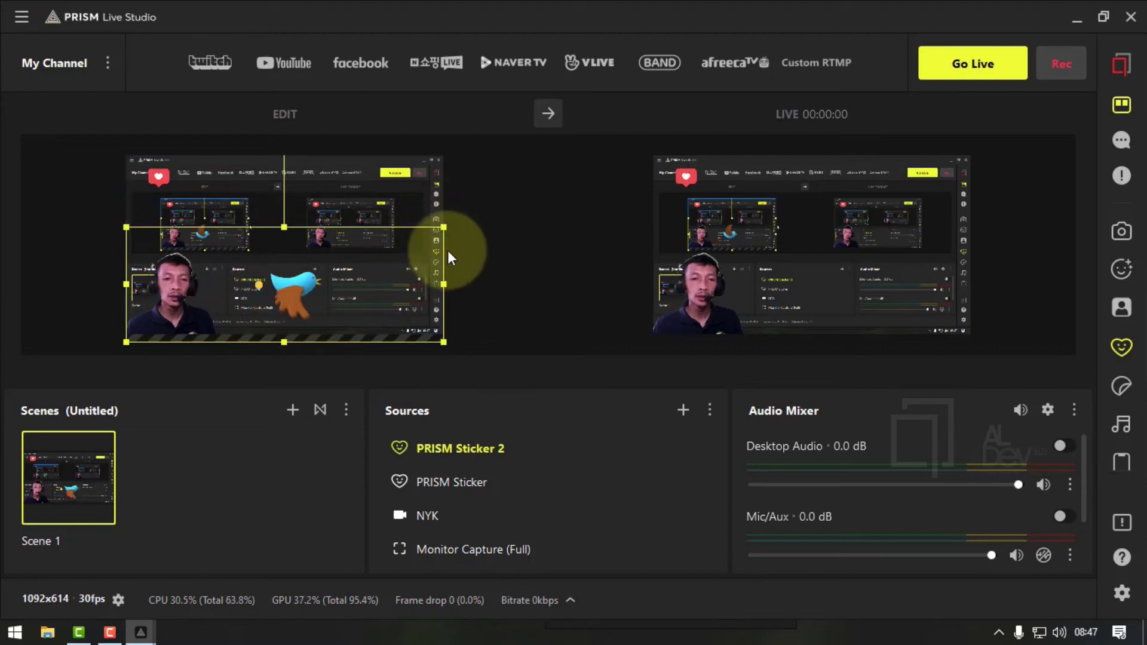
pyautogui.moveTo(445, 228); pyautogui.dragTo(237, 293)
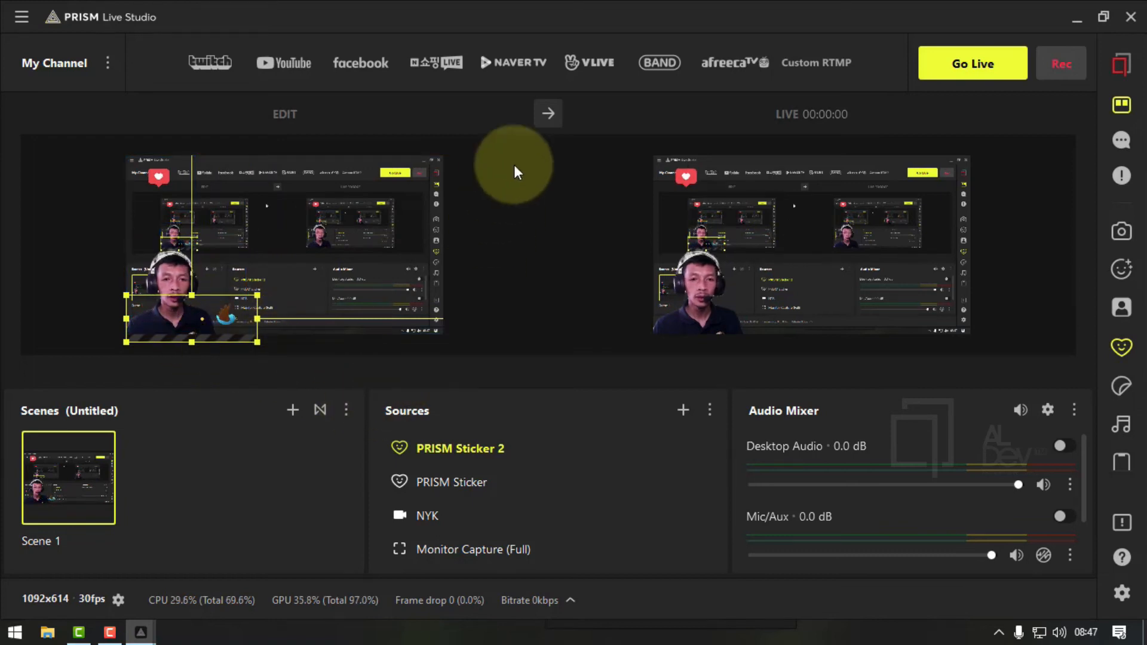
pyautogui.click(547, 120)
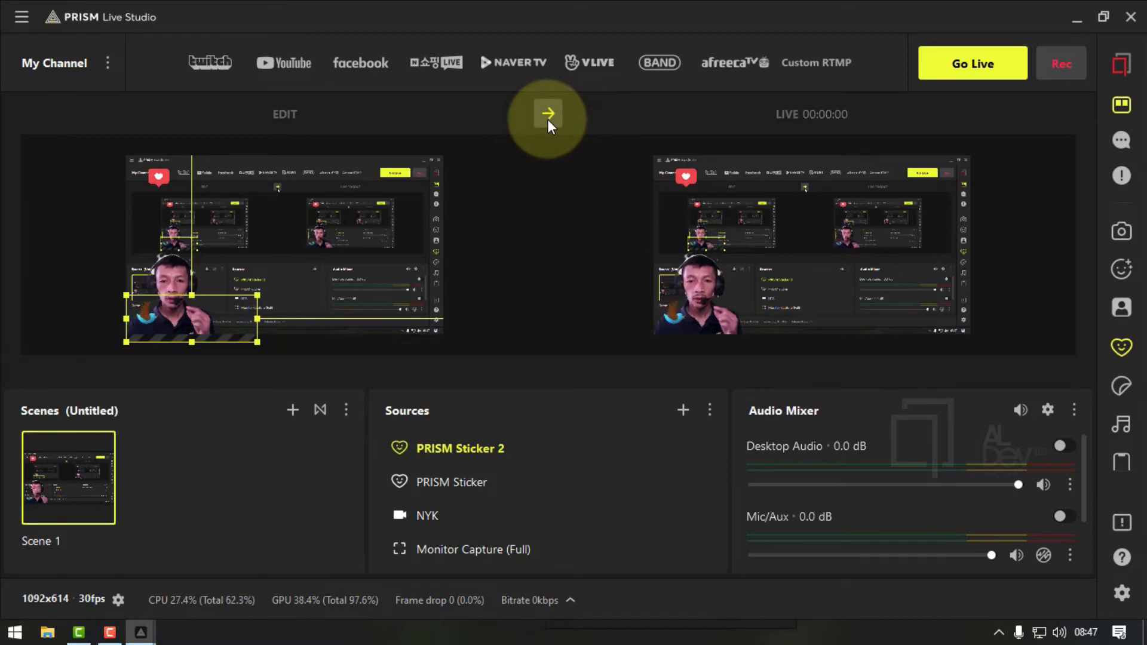
# Shrink the bird sticker further to fit the webcam's width and send the updated scene to the live view
pyautogui.moveTo(258, 318); pyautogui.dragTo(215, 319)
pyautogui.click(268, 441)
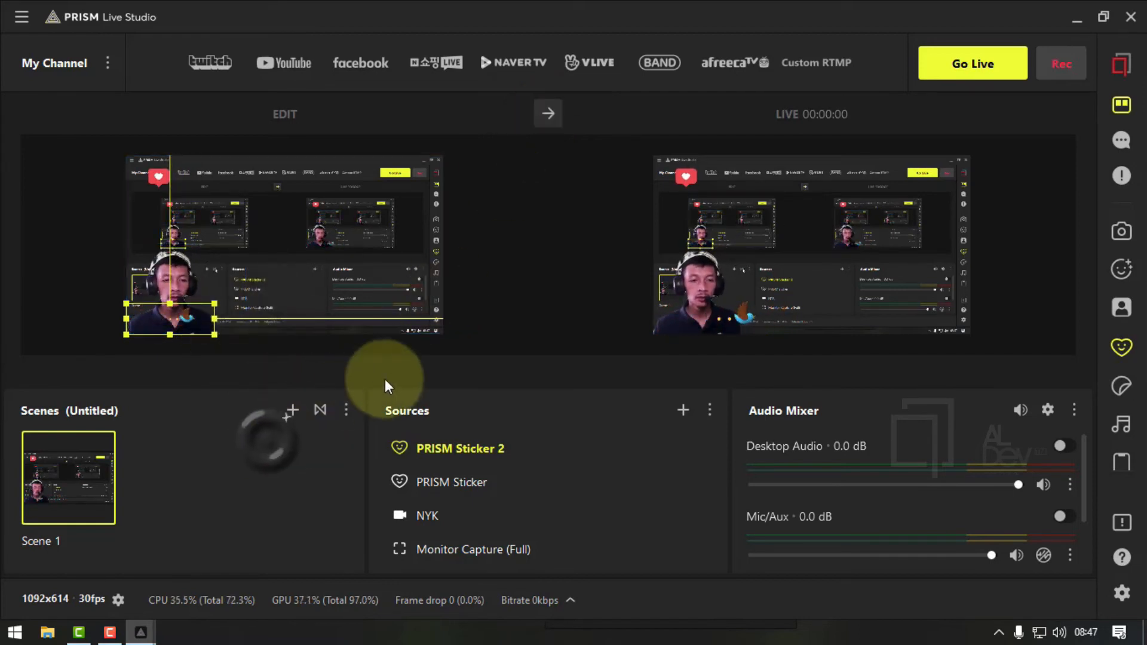
pyautogui.click(548, 112)
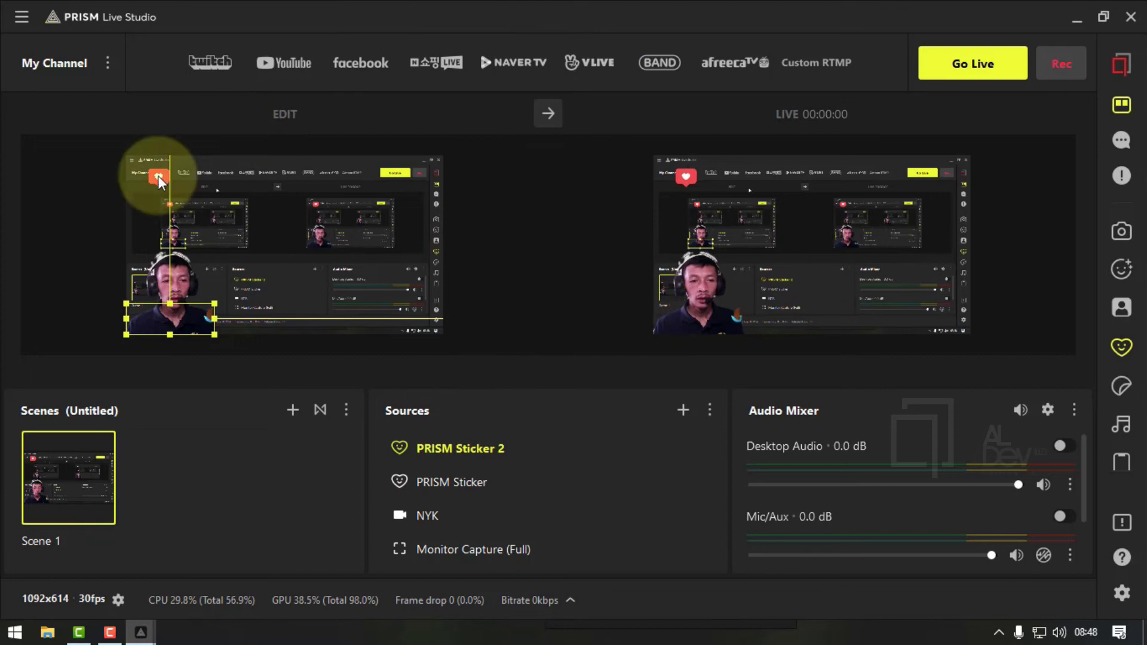
pyautogui.click(550, 220)
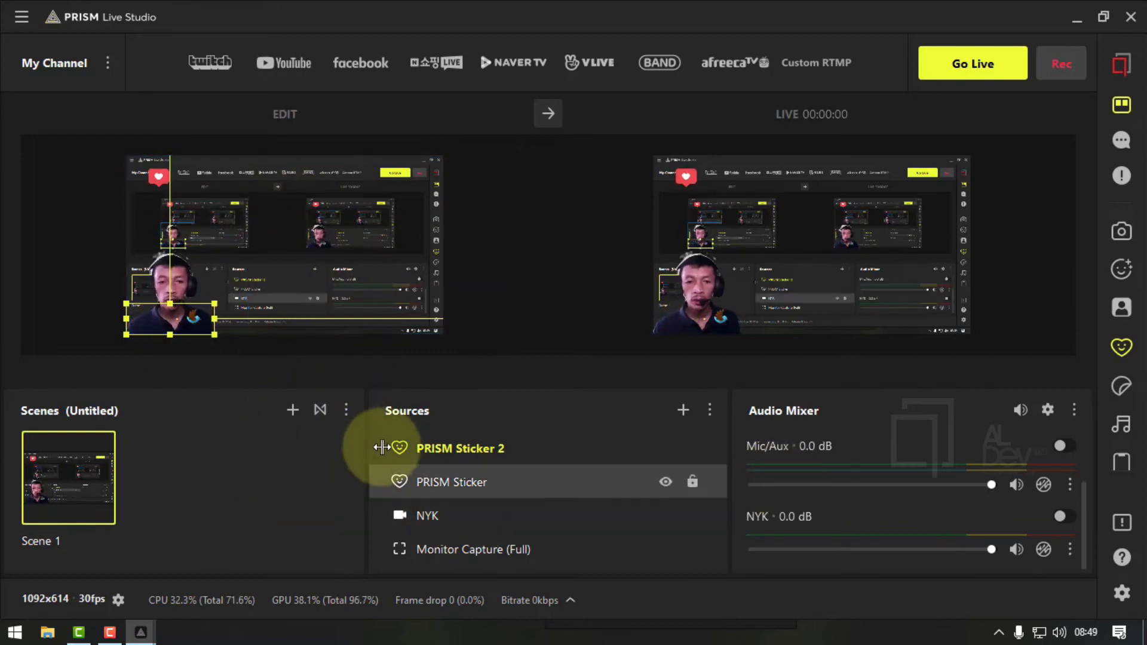
# Review the Desktop Audio, Mic/Aux and NYK channels in the Audio Mixer, toggling the mute for all channels on and off
pyautogui.scroll(2, 907, 445)
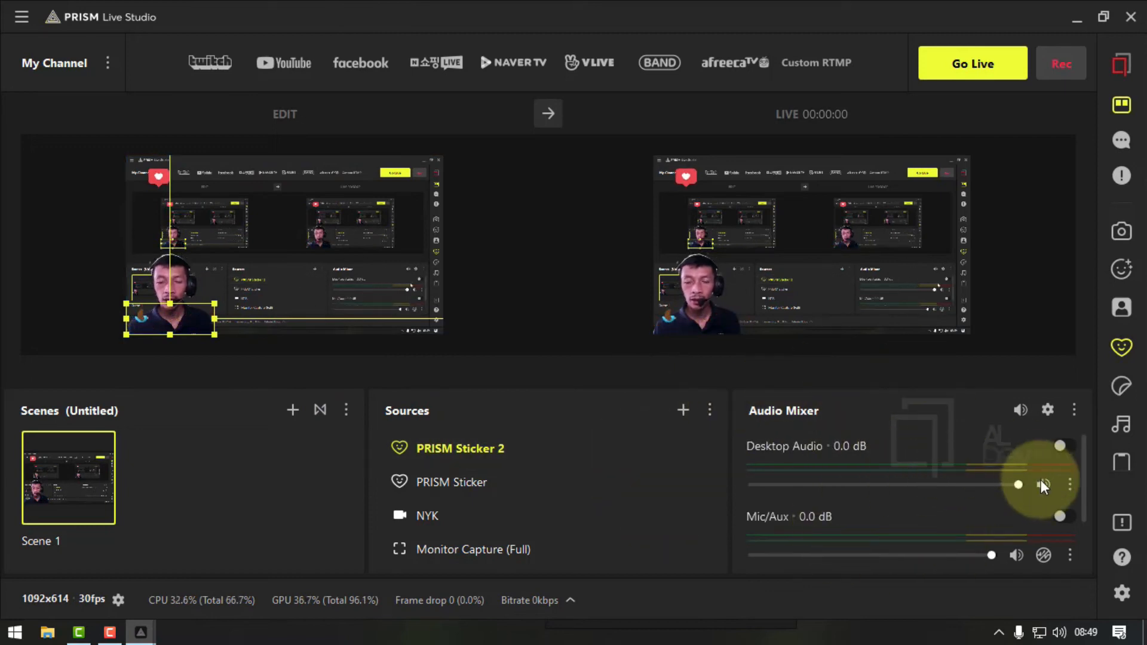
pyautogui.scroll(-2, 1057, 554)
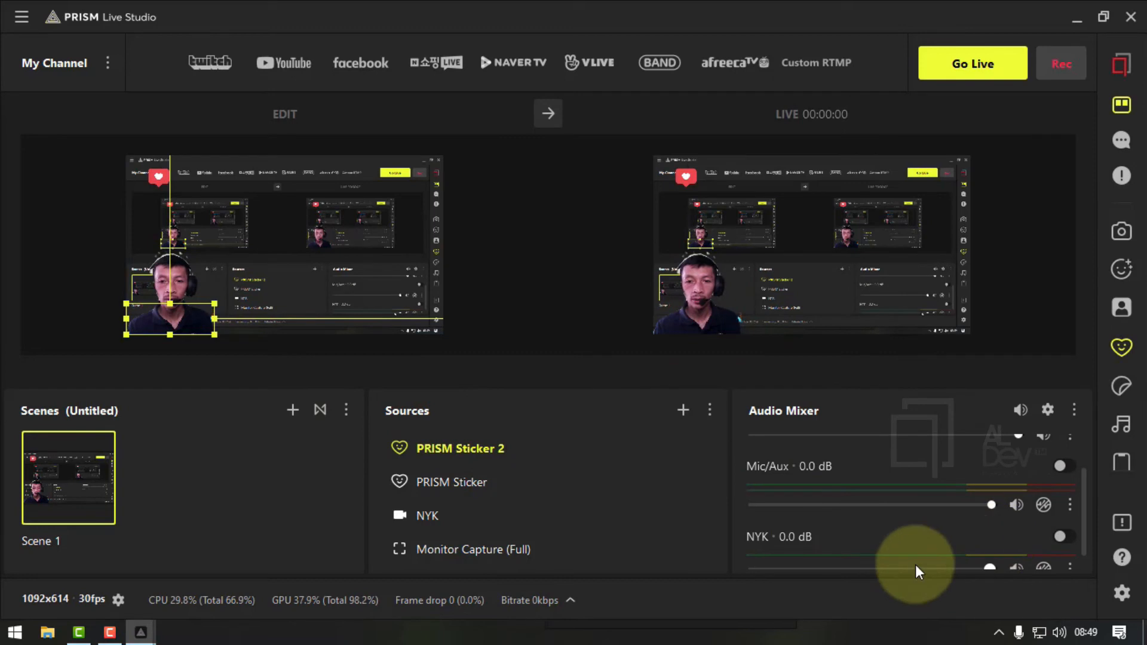
pyautogui.scroll(2, 1053, 457)
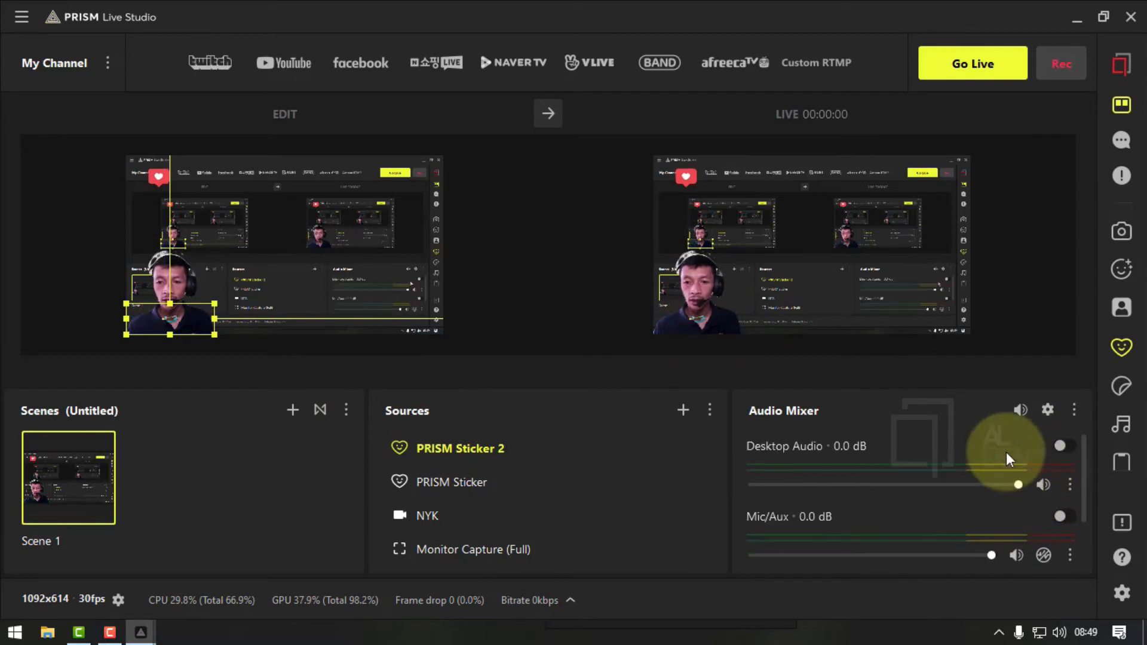
pyautogui.click(1019, 410)
pyautogui.click(1020, 412)
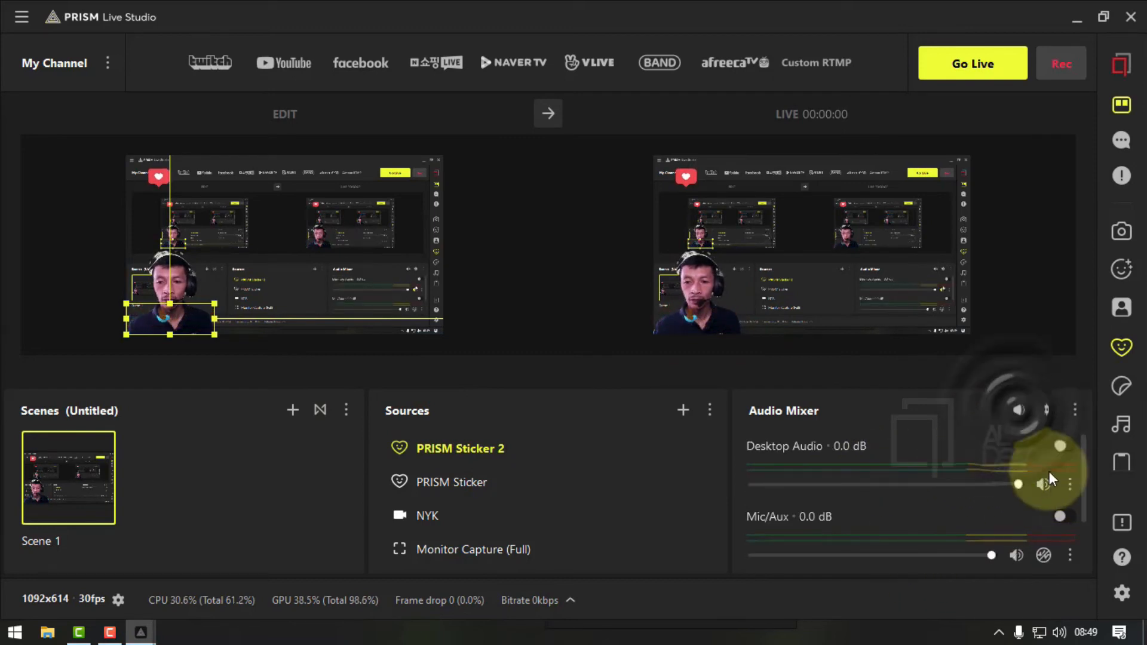
pyautogui.scroll(-2, 825, 502)
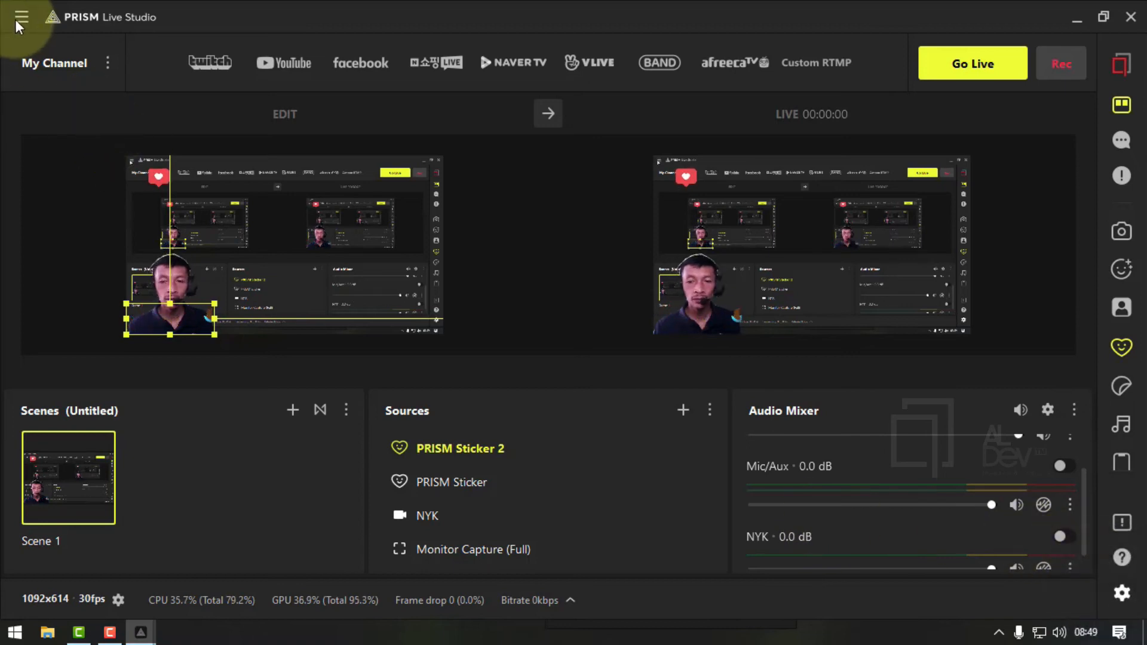
# In the audio settings, set Mic/Auxiliary Audio to Microphone (Realtek High Definition Audio) and Desktop Audio to Speakers (Realtek High Definition Audio), and apply
pyautogui.click(1122, 594)
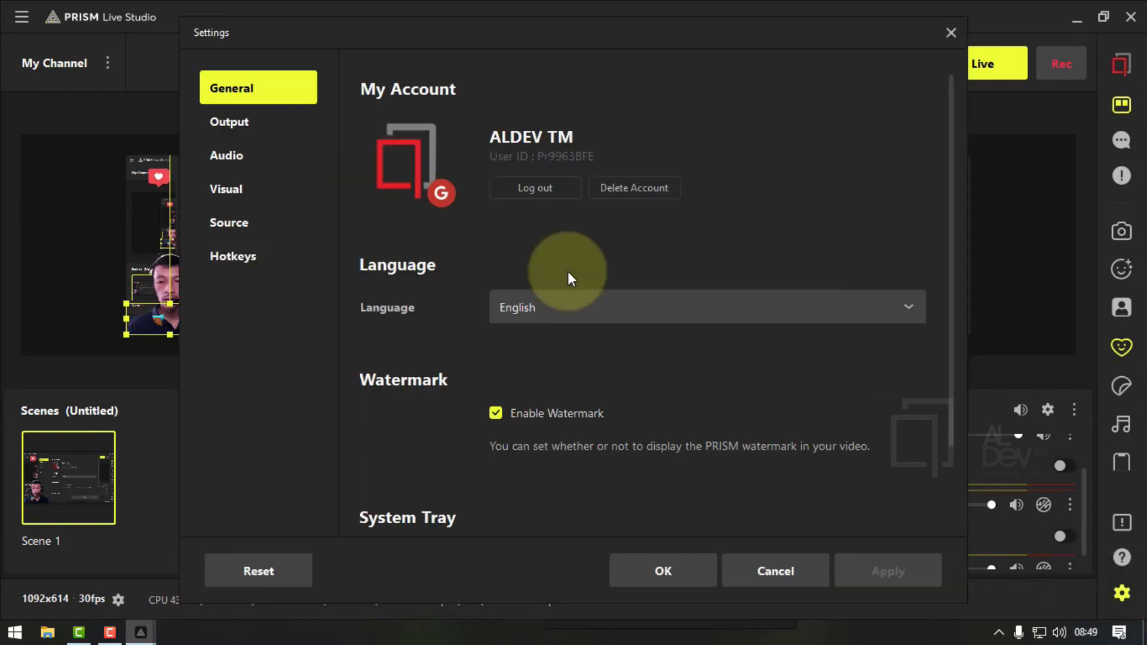
pyautogui.click(224, 157)
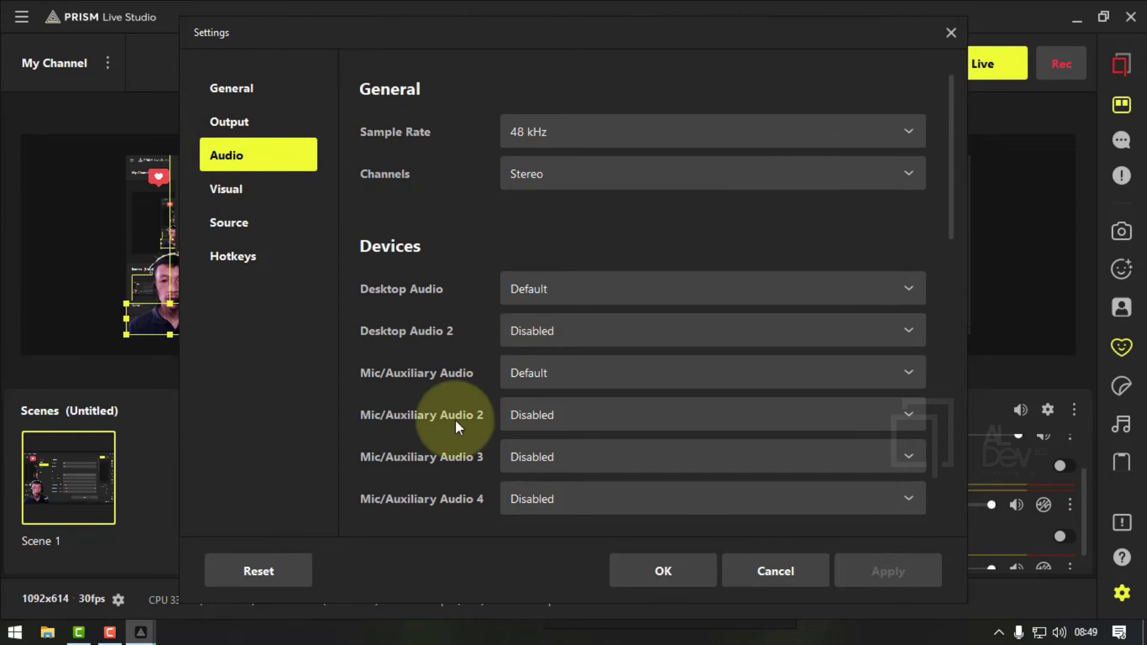
pyautogui.click(546, 377)
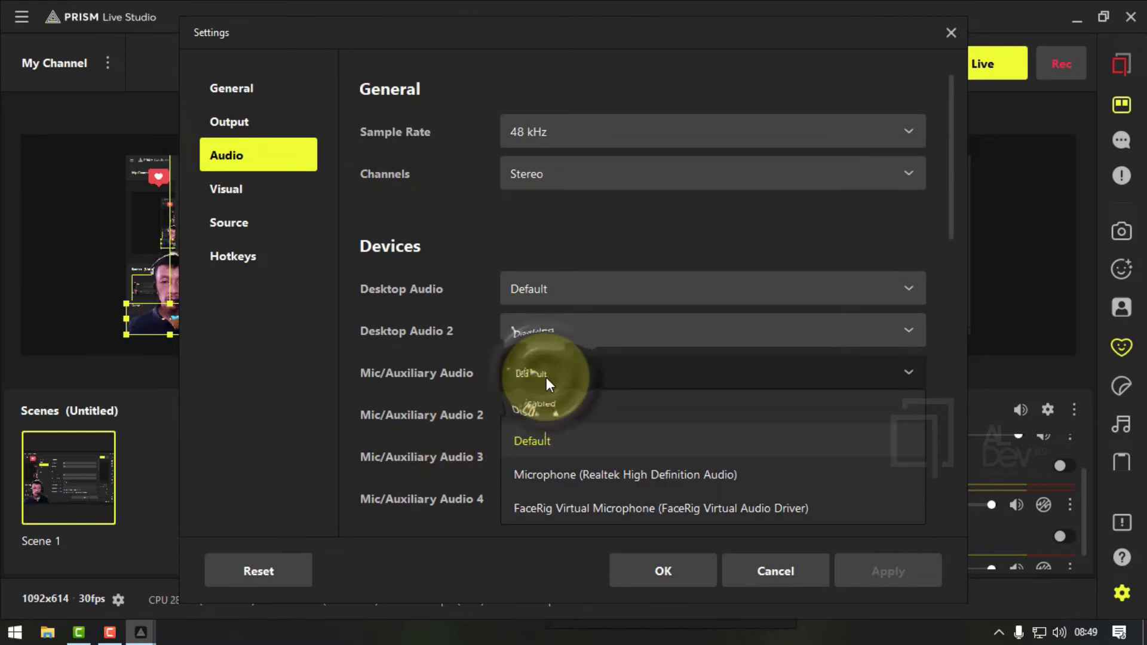
pyautogui.click(632, 481)
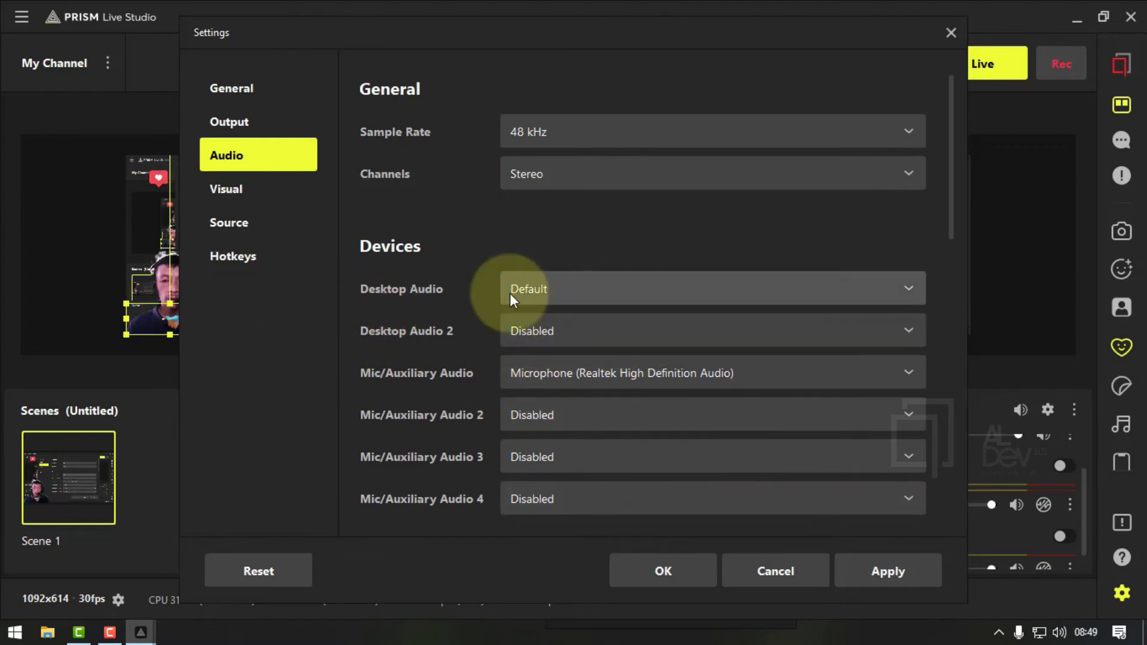
pyautogui.click(567, 289)
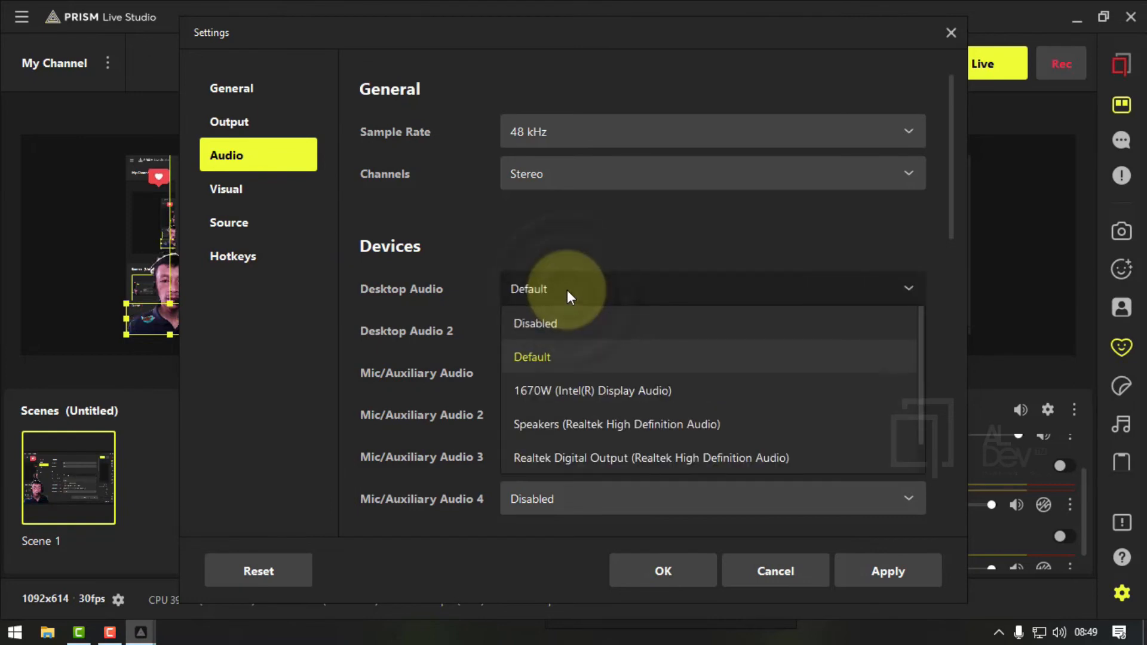
pyautogui.click(586, 424)
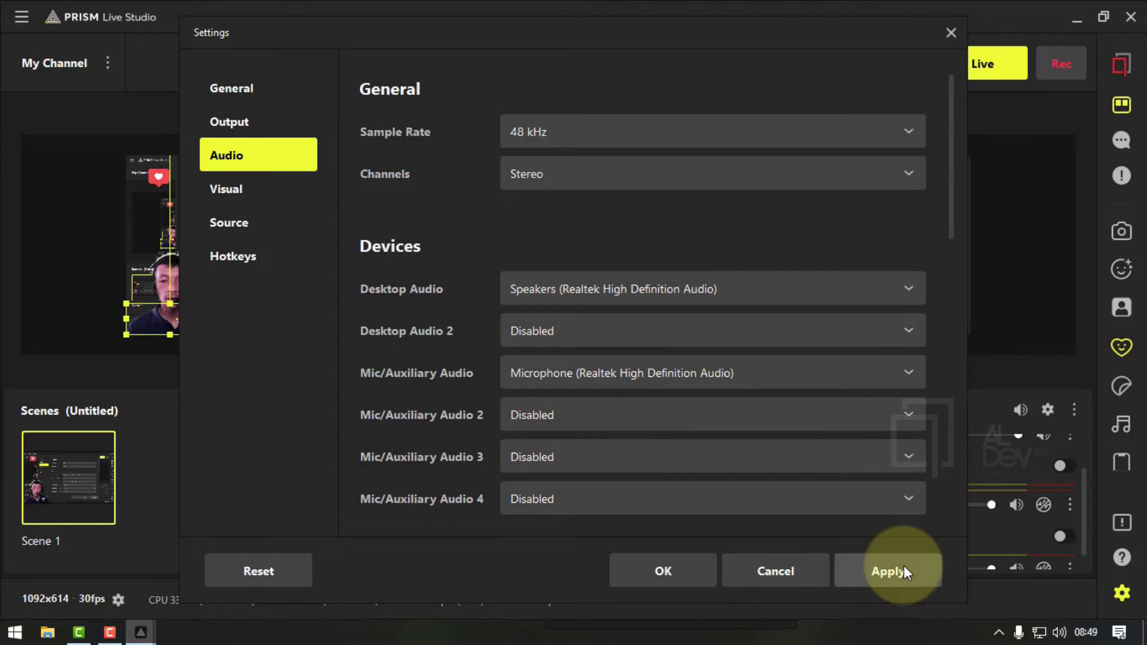
pyautogui.click(881, 572)
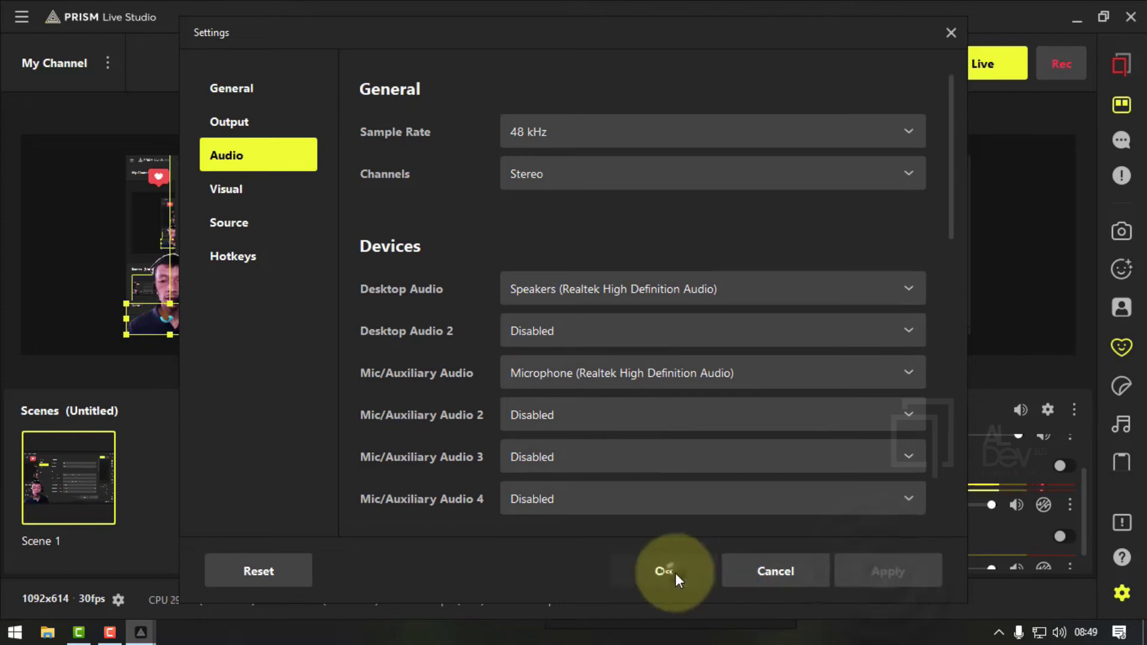
pyautogui.click(675, 573)
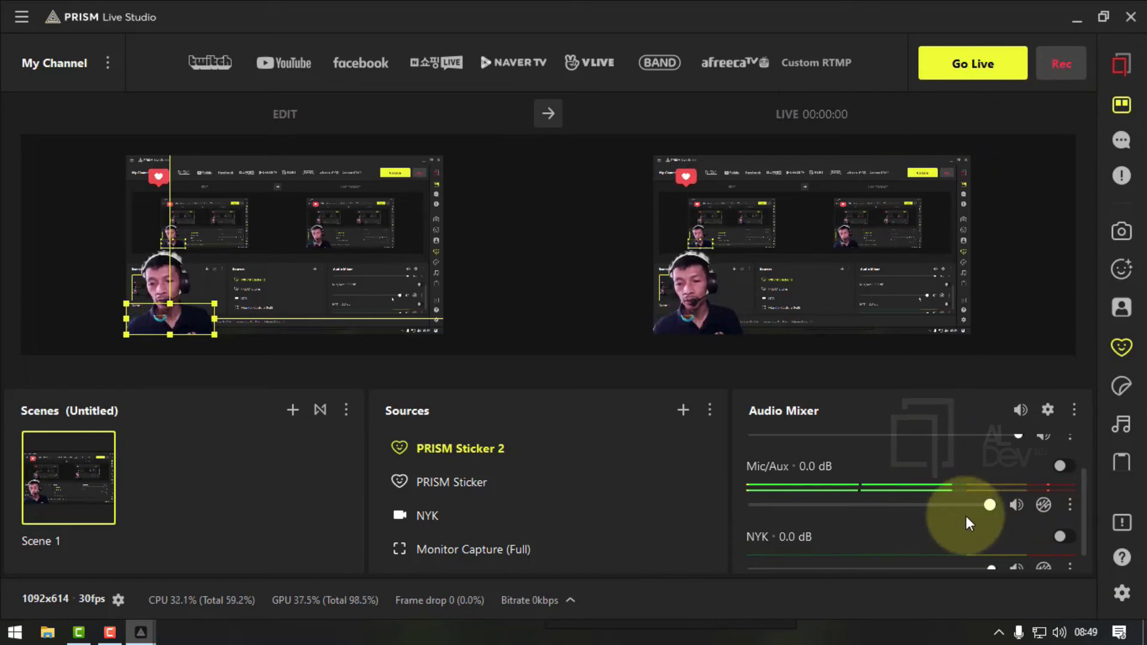
# Lower the Mic/Aux volume in the Audio Mixer to -7.2 dB
pyautogui.scroll(1, 965, 515)
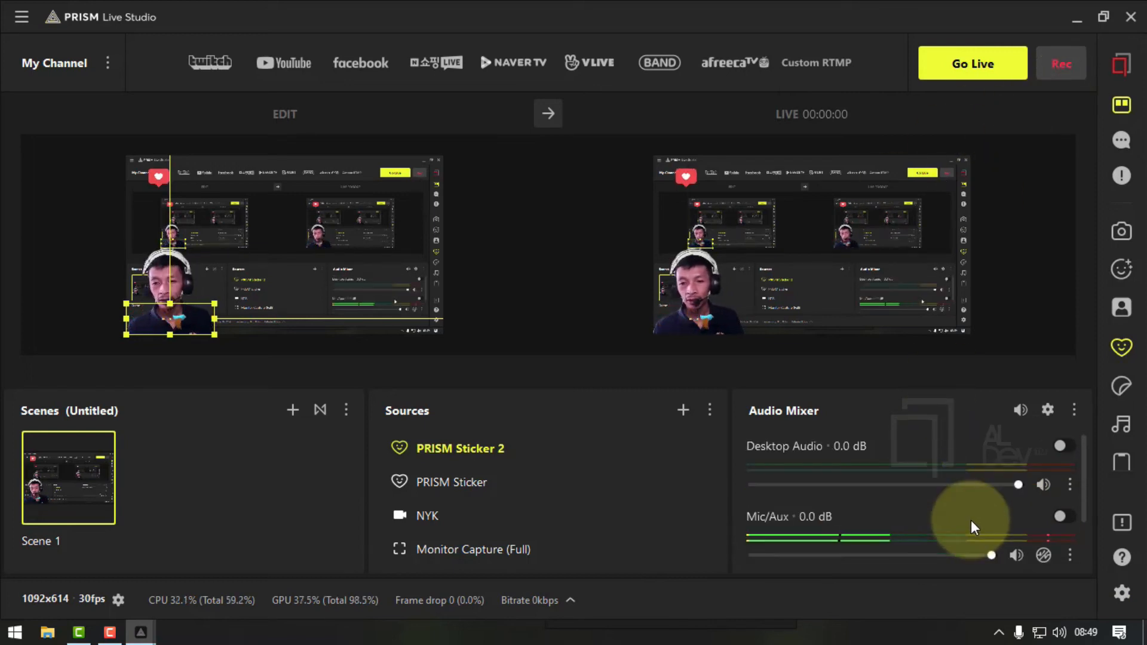
pyautogui.click(1043, 556)
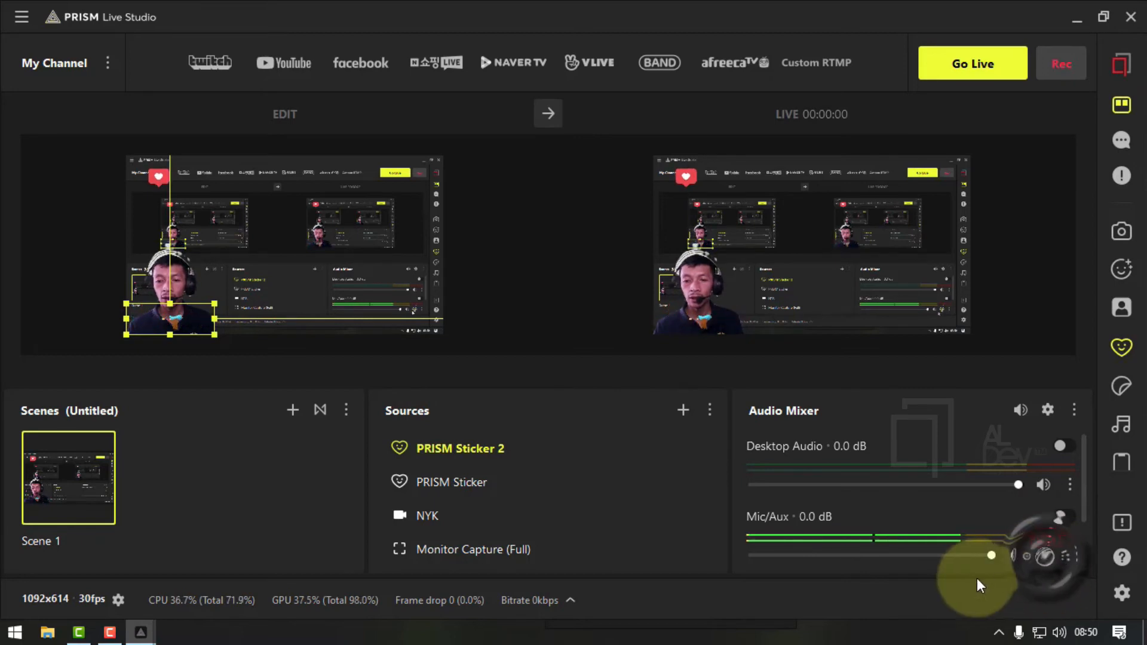
pyautogui.moveTo(990, 556); pyautogui.dragTo(927, 555)
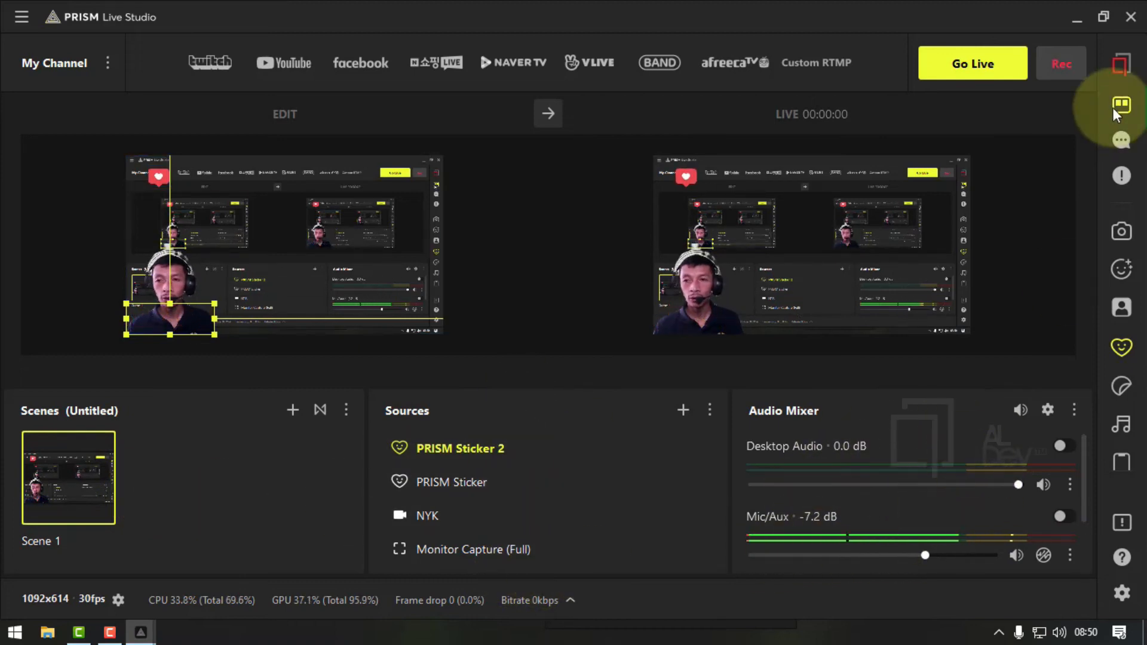
# Start recording, minimise the studio window and close the PRISM Sticker window to leave only the desktop showing
pyautogui.click(1063, 63)
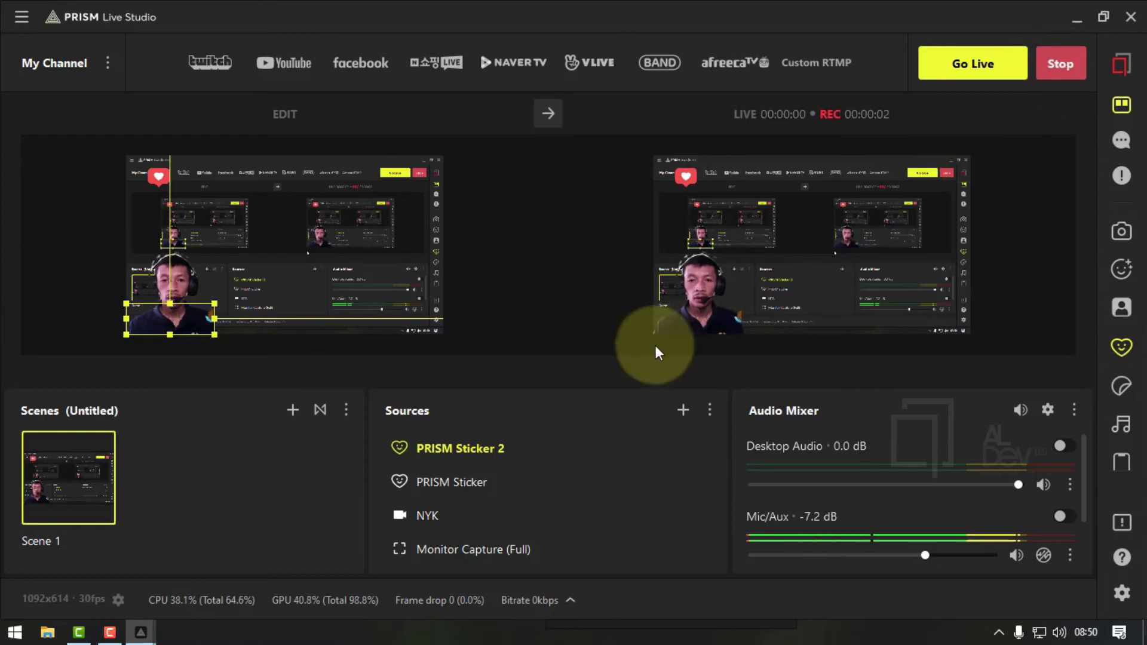
pyautogui.click(1077, 16)
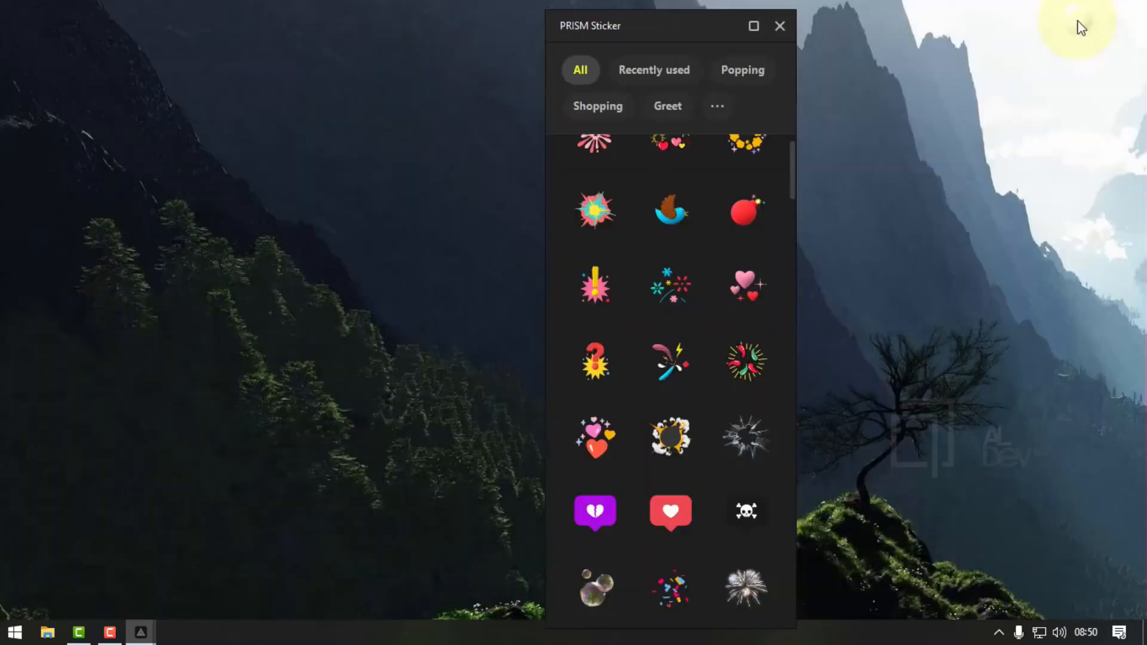
pyautogui.click(780, 27)
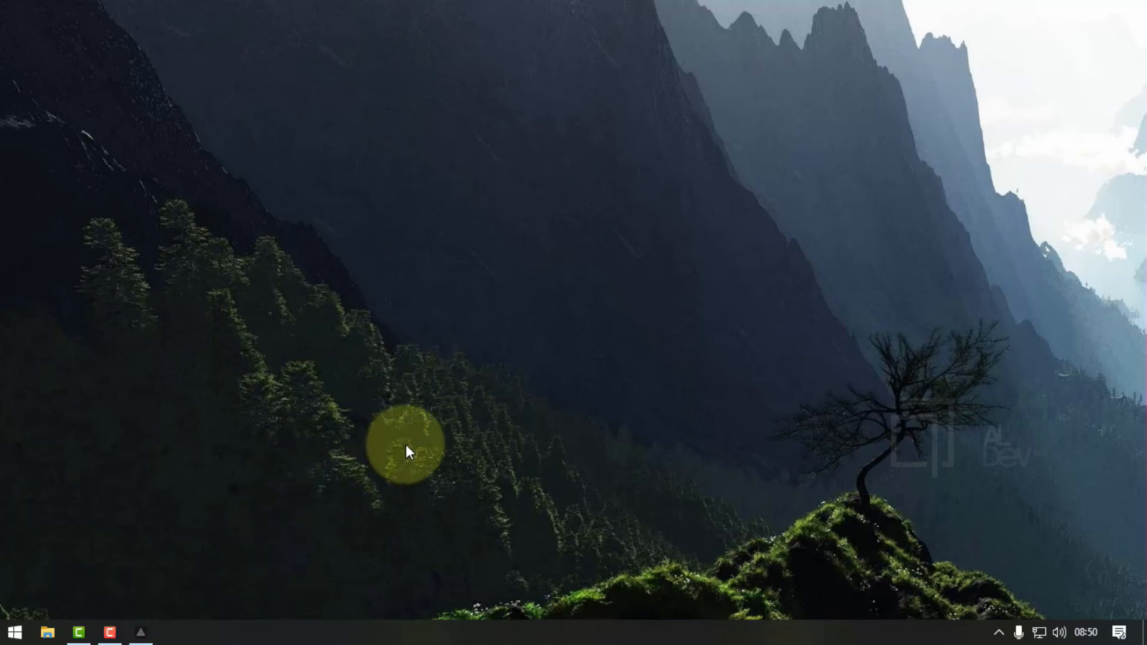
# Switch back to PRISM Live Studio, stop the recording and open the folder where the video was saved
pyautogui.click(143, 637)
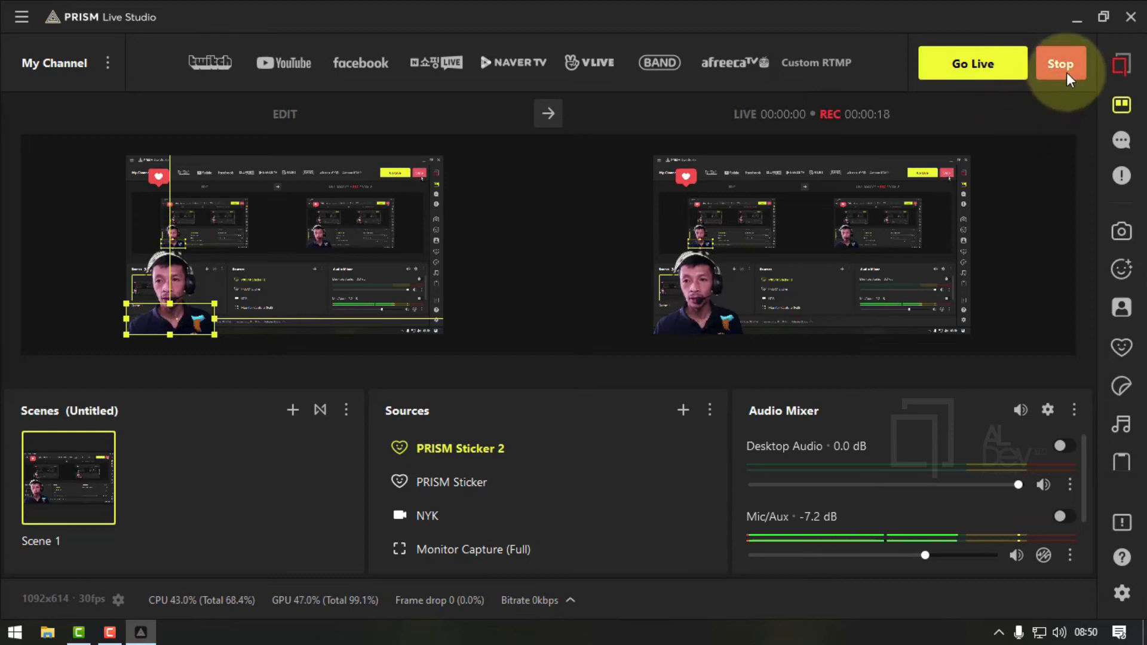
pyautogui.click(1066, 70)
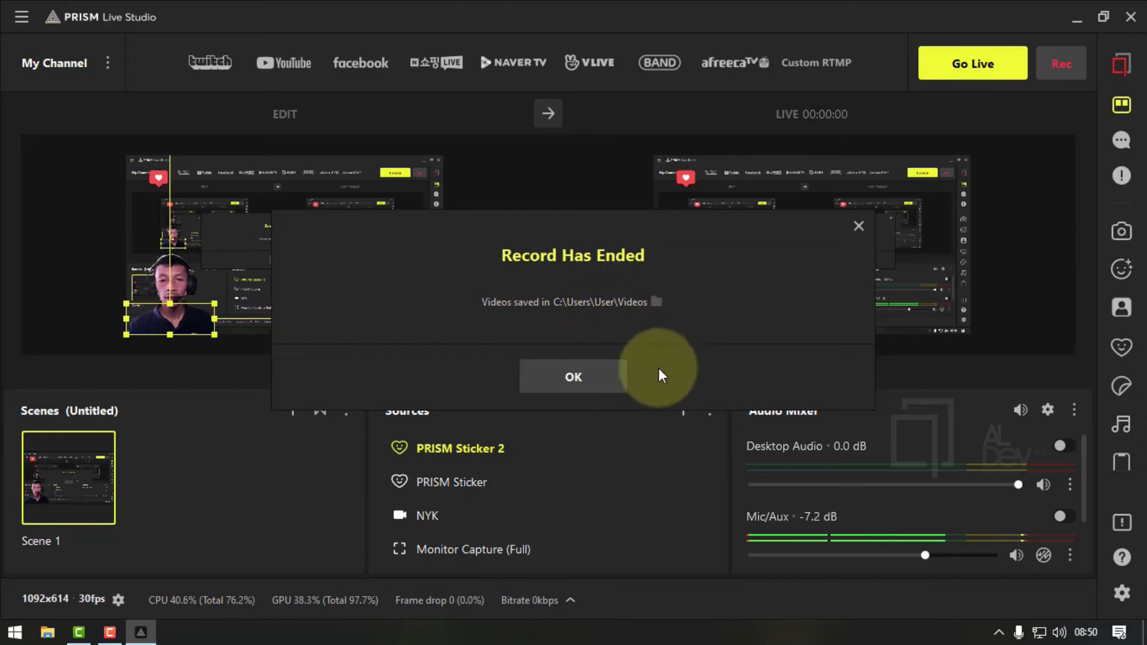
pyautogui.click(621, 303)
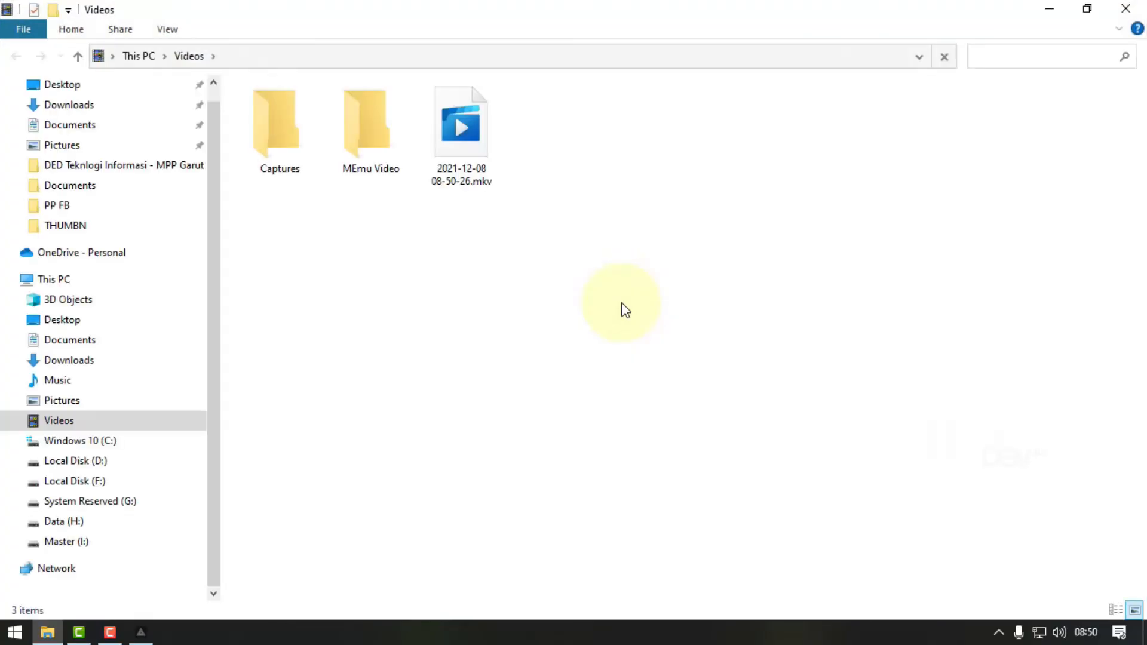
pyautogui.click(474, 152)
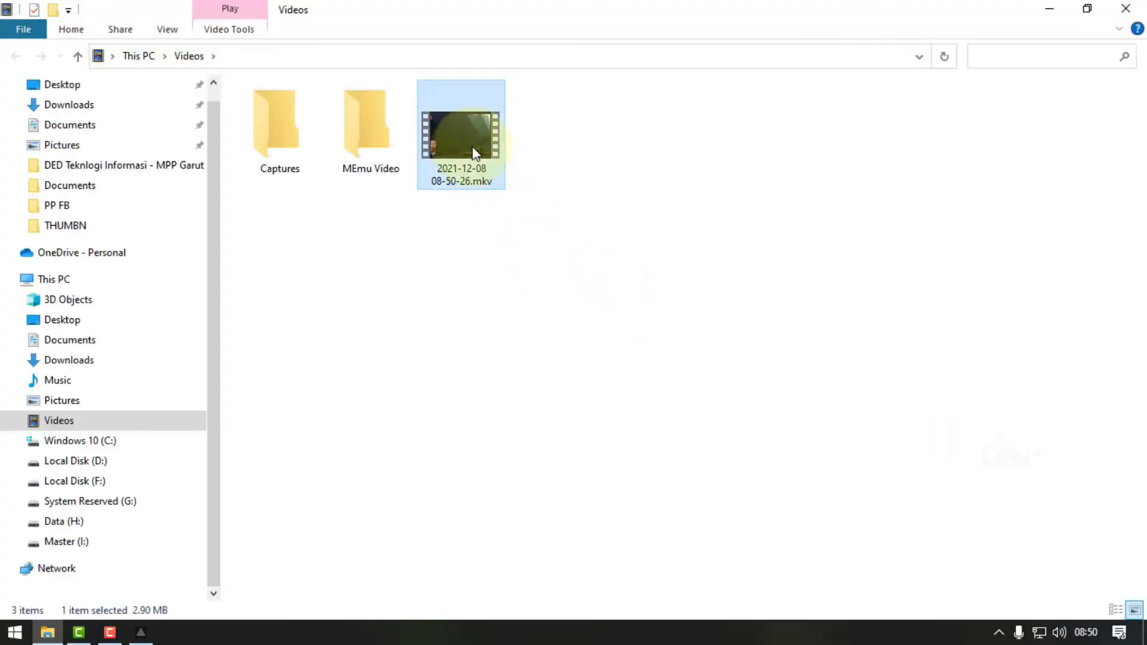
pyautogui.doubleClick(472, 152)
pyautogui.rightClick(479, 150)
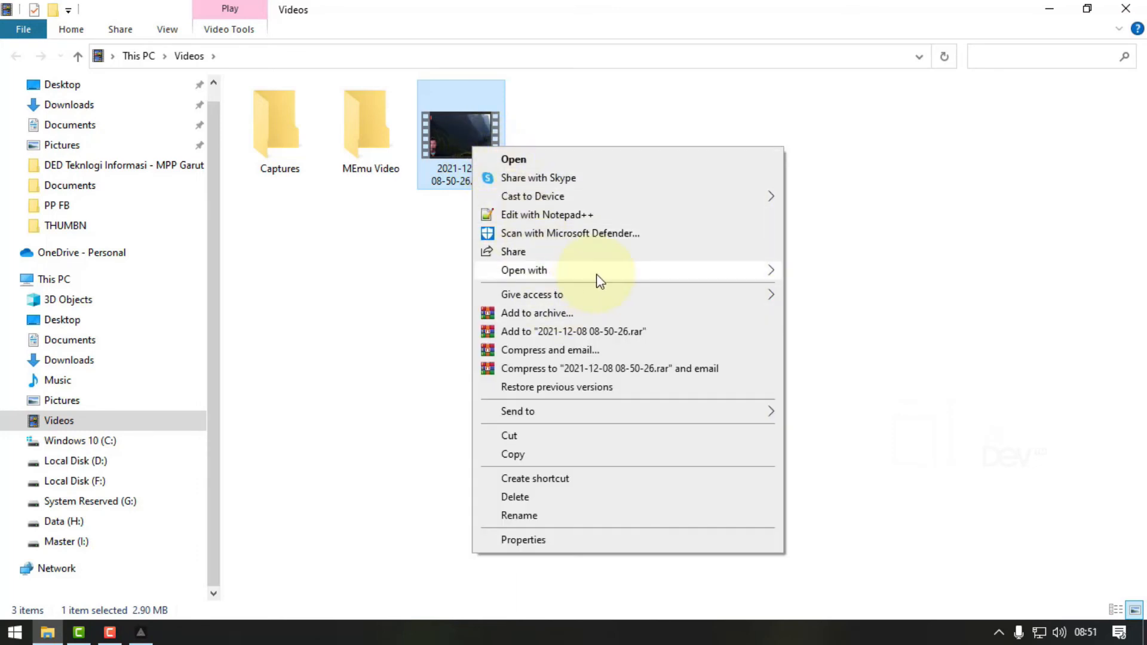
pyautogui.moveTo(735, 281)
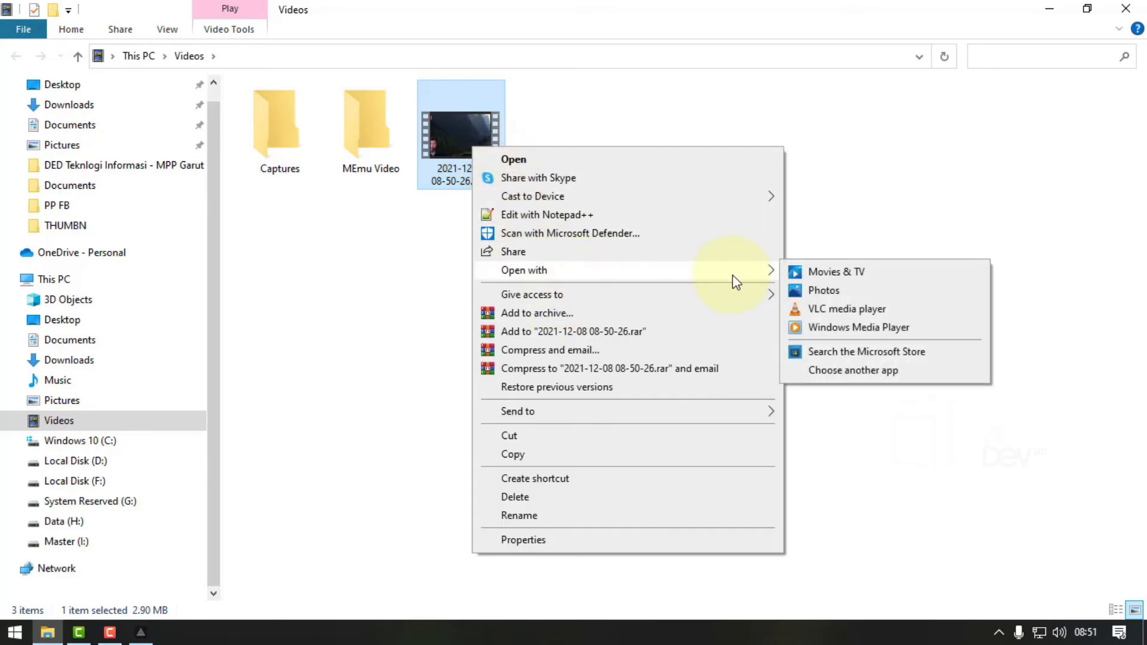
pyautogui.click(819, 312)
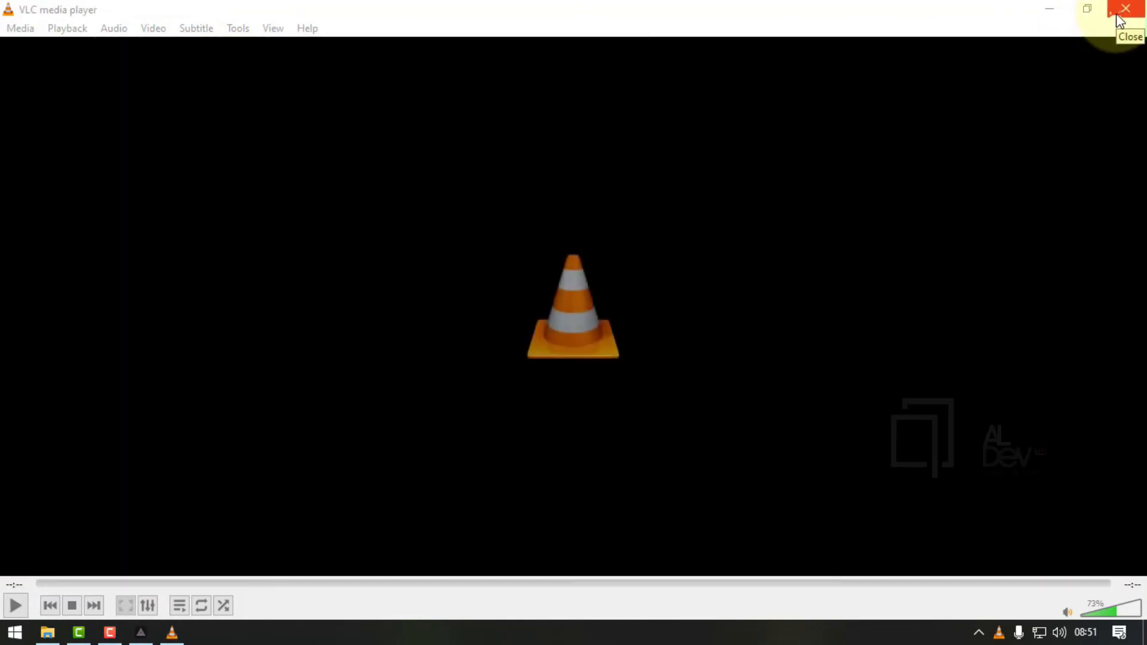
# Close VLC media player, minimise the Videos folder and dismiss the notice that the recording has ended
pyautogui.click(1126, 8)
pyautogui.click(1051, 9)
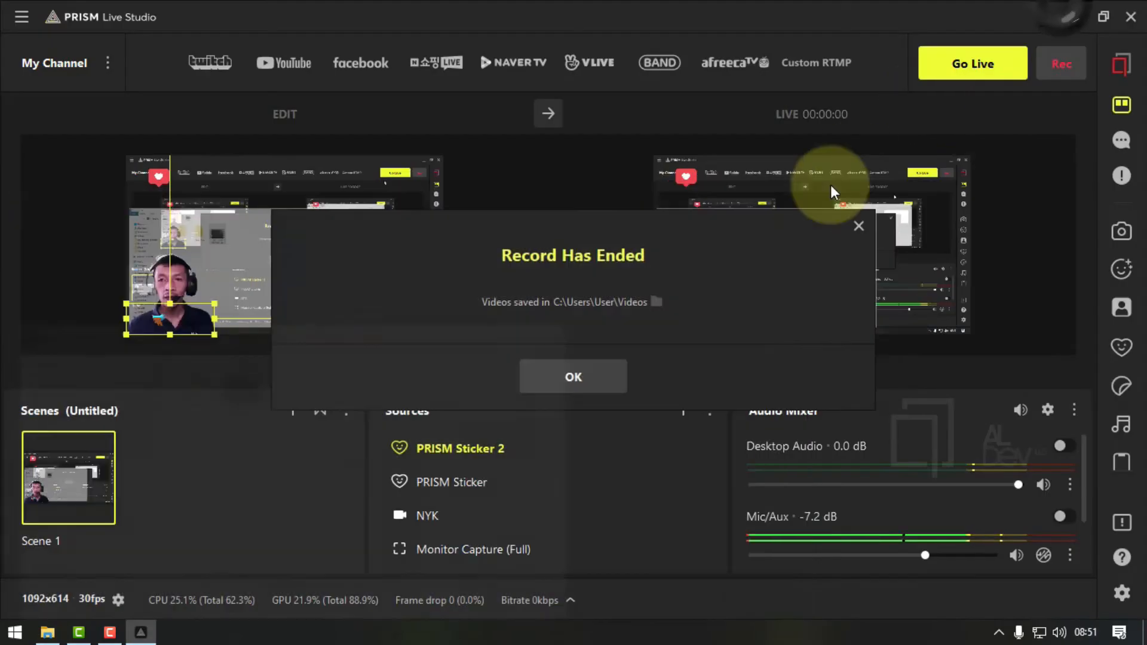
pyautogui.click(859, 226)
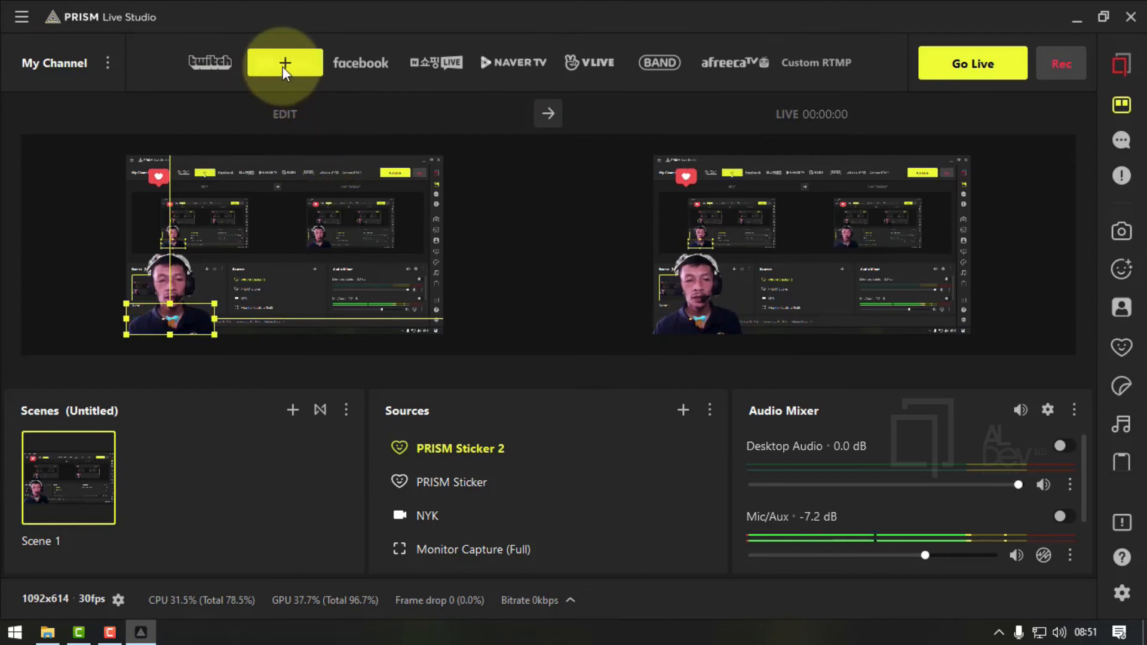
# Connect a YouTube channel by choosing the Google account and allowing PRISM Live Studio access to it
pyautogui.click(285, 64)
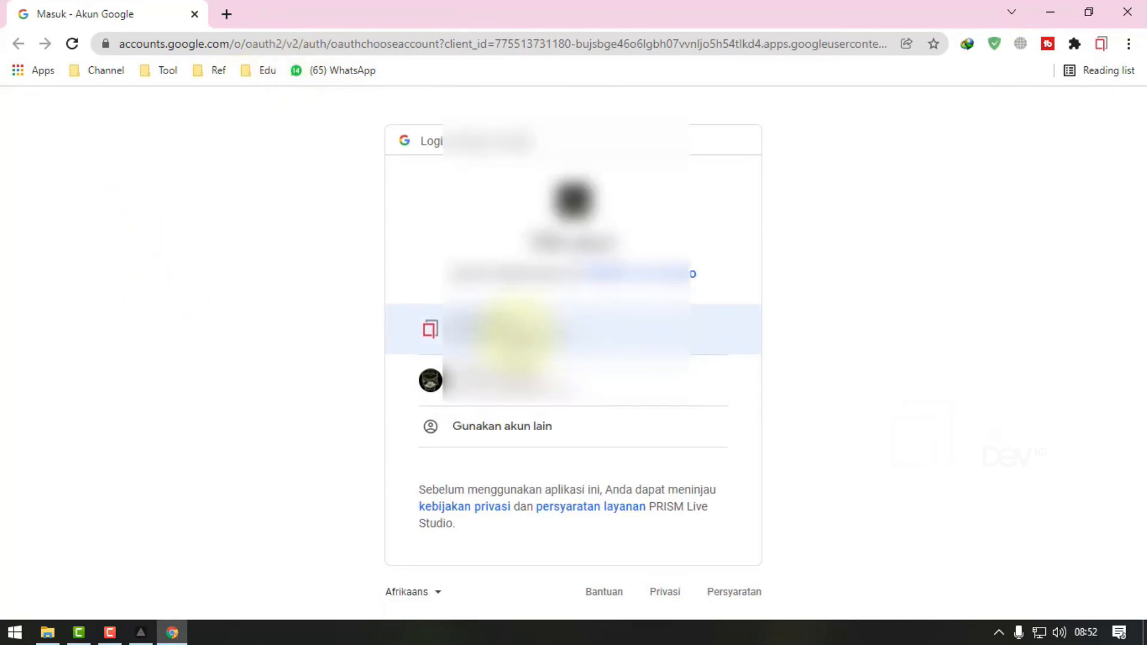
pyautogui.scroll(-2, 580, 359)
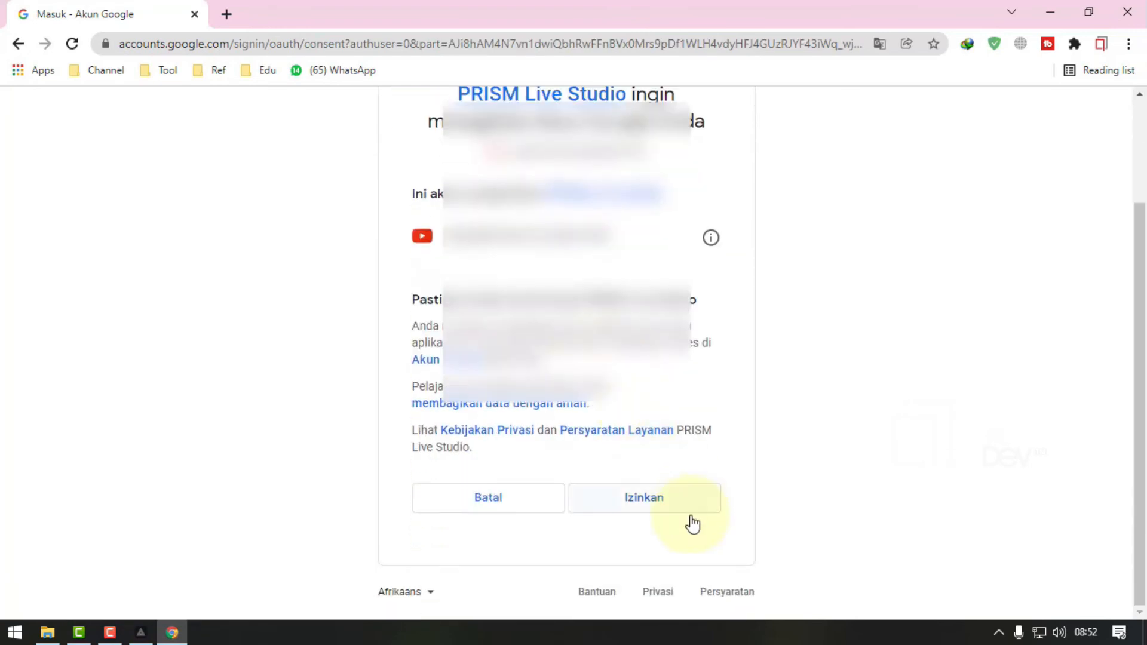
pyautogui.click(656, 503)
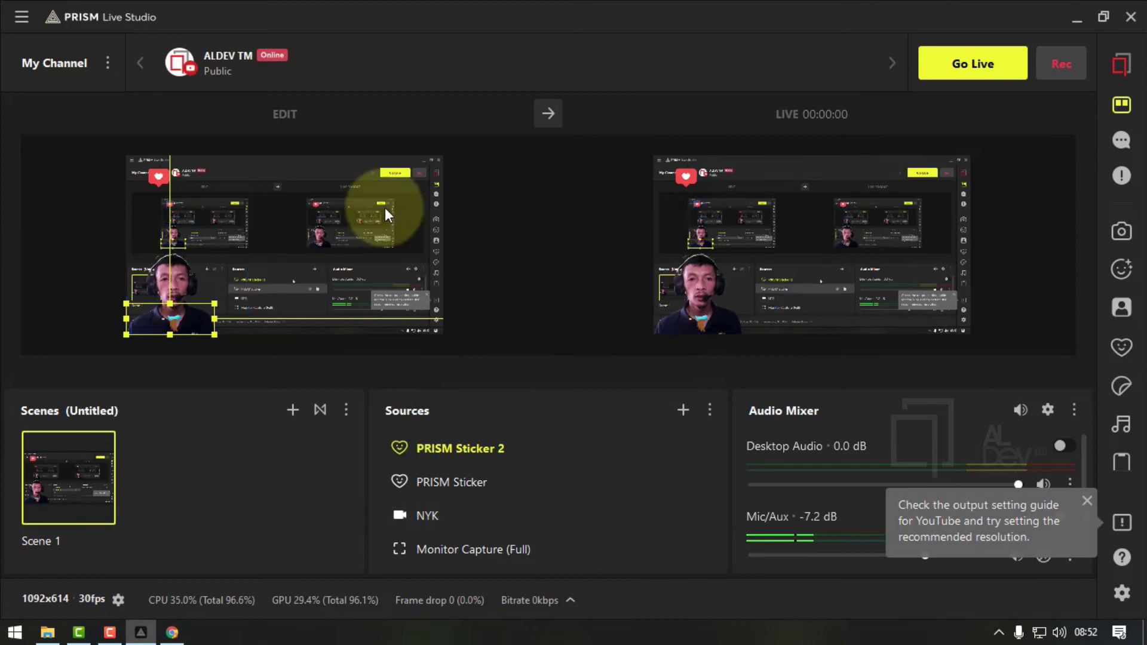
# In the YouTube live information, title the new broadcast "TEST LIVE TREAM DARI PRISM LIVE STUDIO" and set its privacy to Private
pyautogui.moveTo(238, 81)
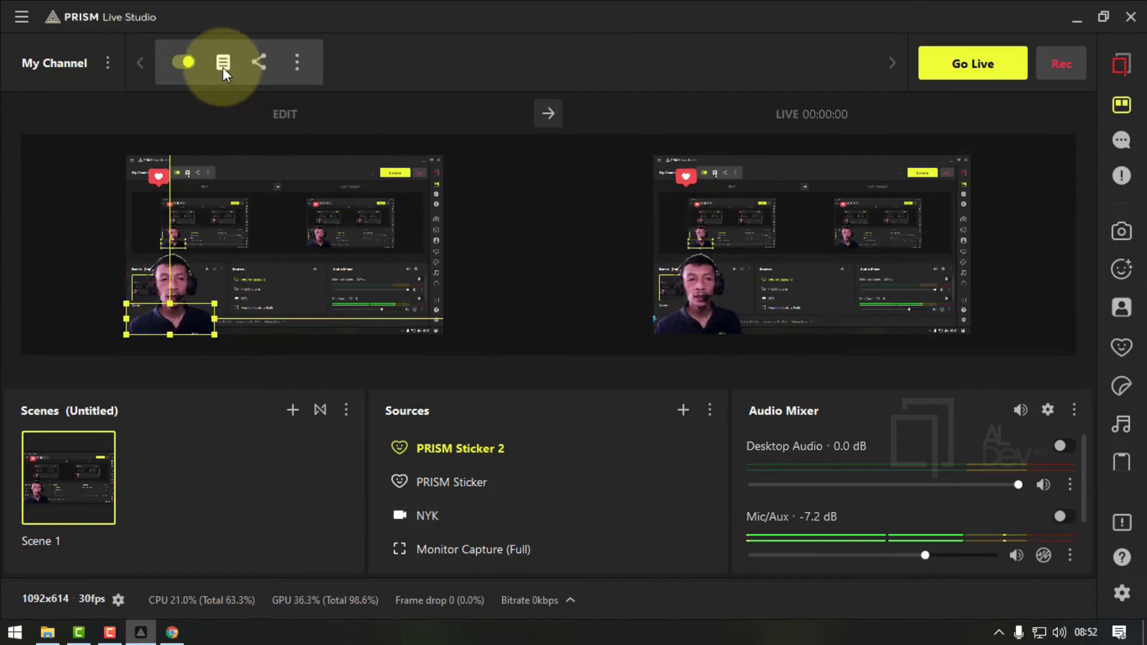
pyautogui.click(224, 62)
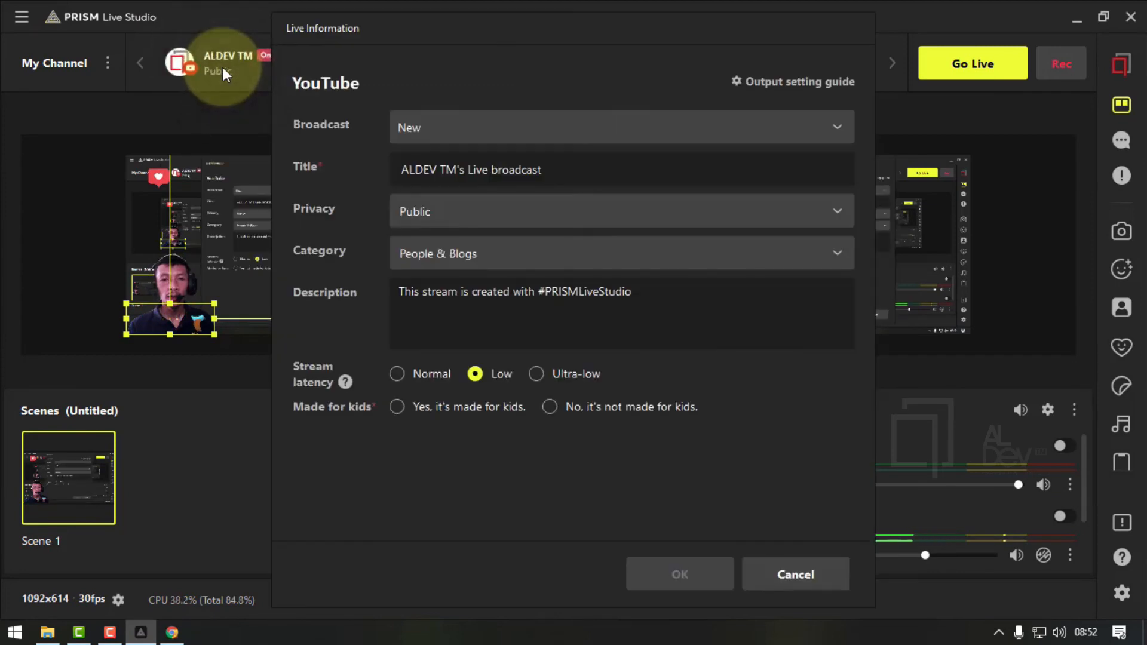
pyautogui.click(501, 126)
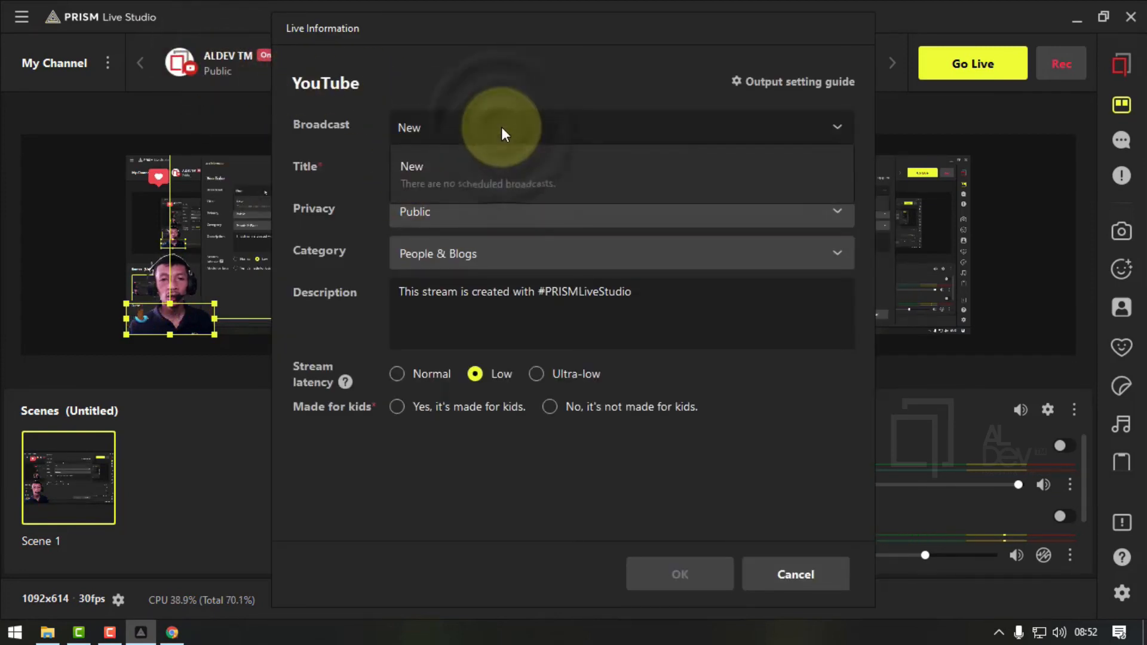
pyautogui.click(501, 127)
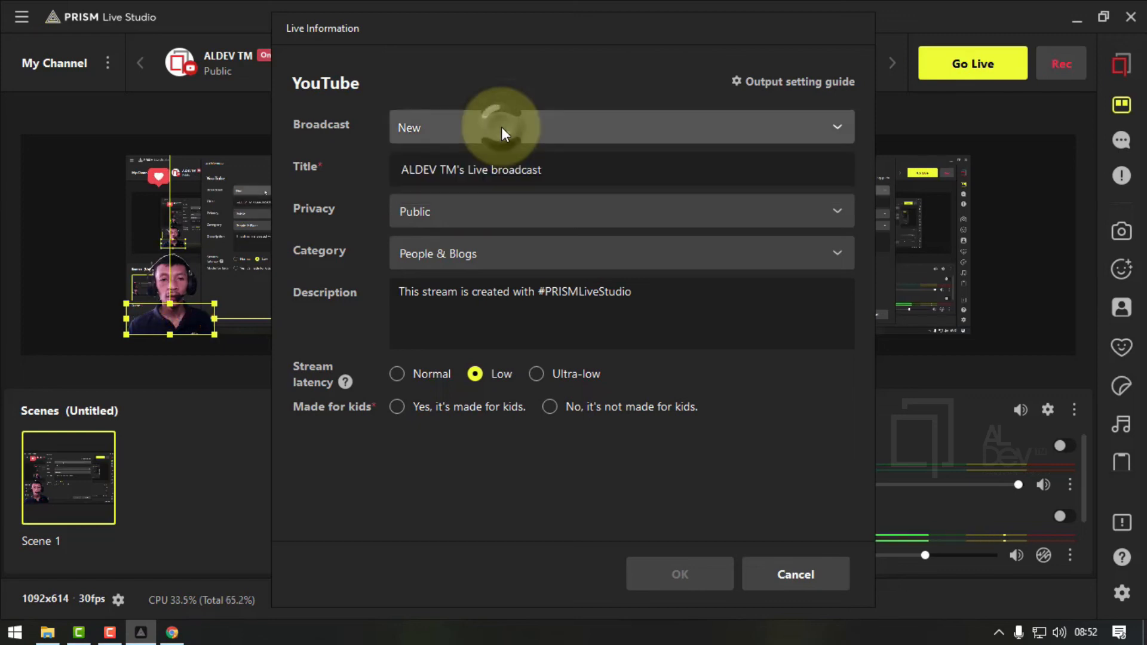
pyautogui.moveTo(559, 175); pyautogui.dragTo(402, 173)
pyautogui.write('tes')
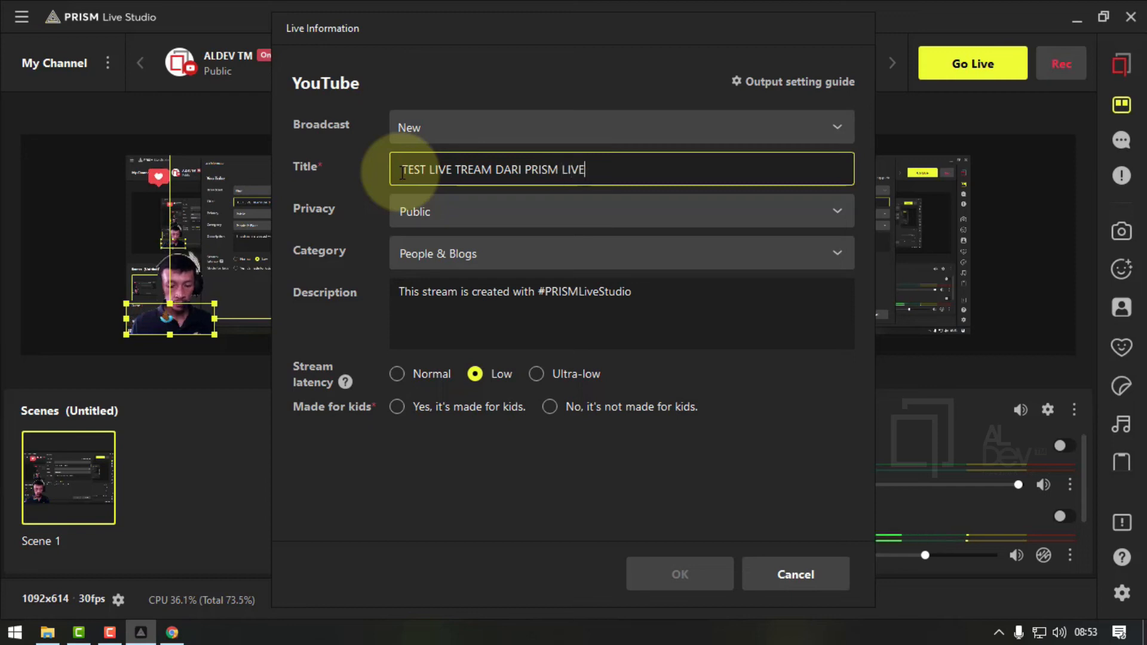
pyautogui.click(412, 221)
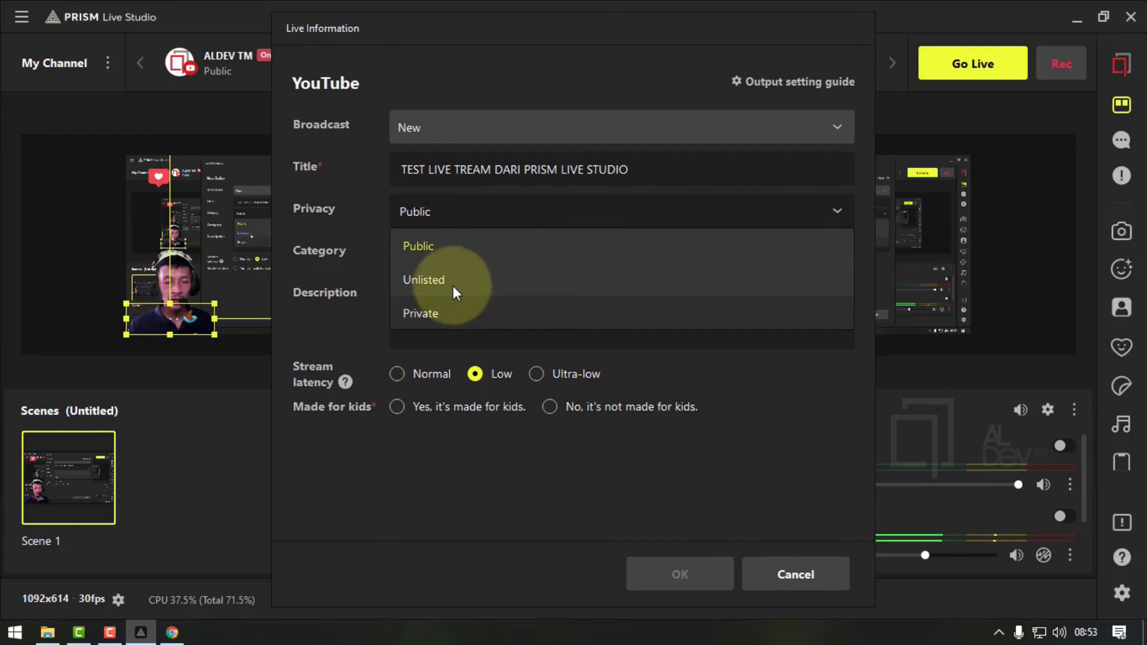
pyautogui.click(430, 314)
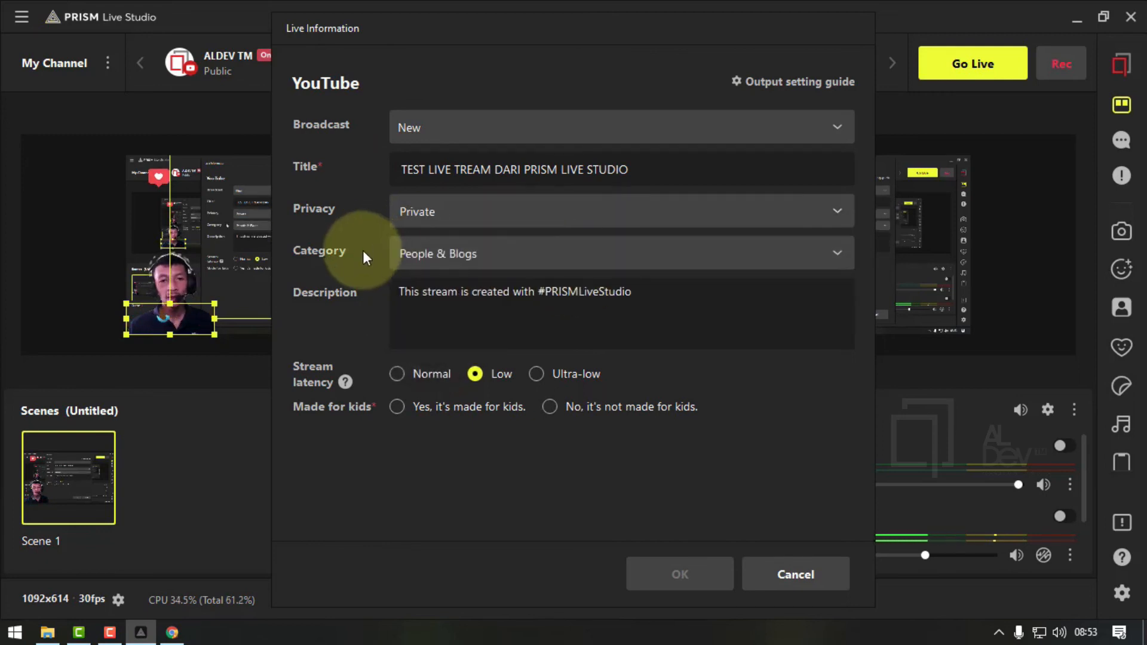
# Set the broadcast's category to Howto & Style
pyautogui.click(501, 259)
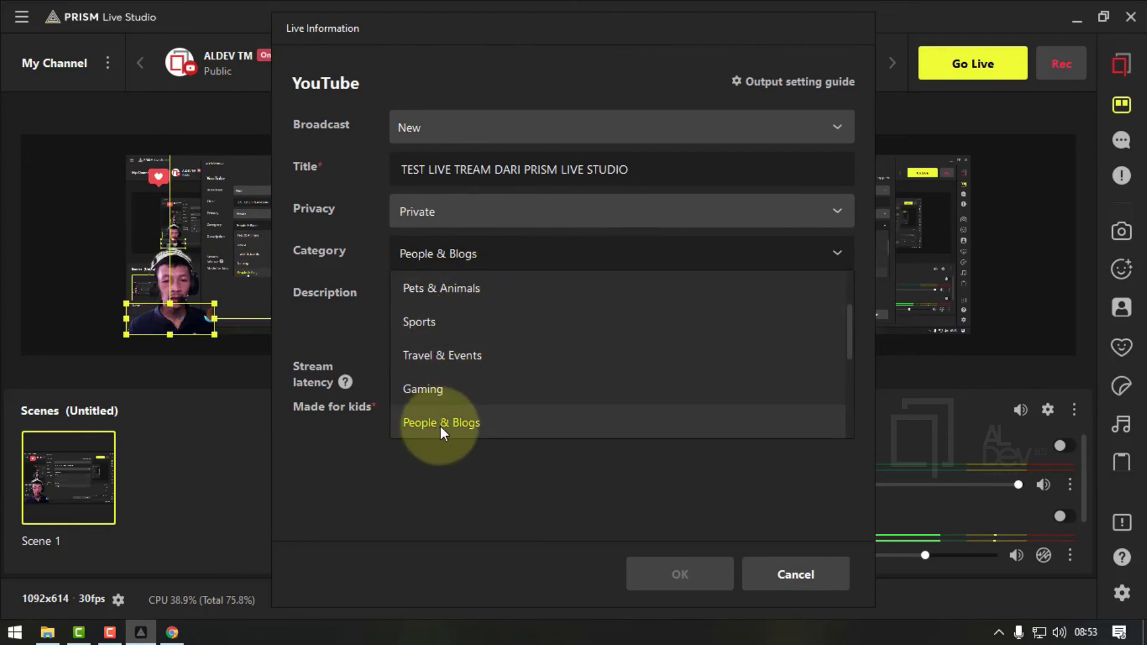
pyautogui.scroll(2, 440, 425)
pyautogui.scroll(-3, 442, 399)
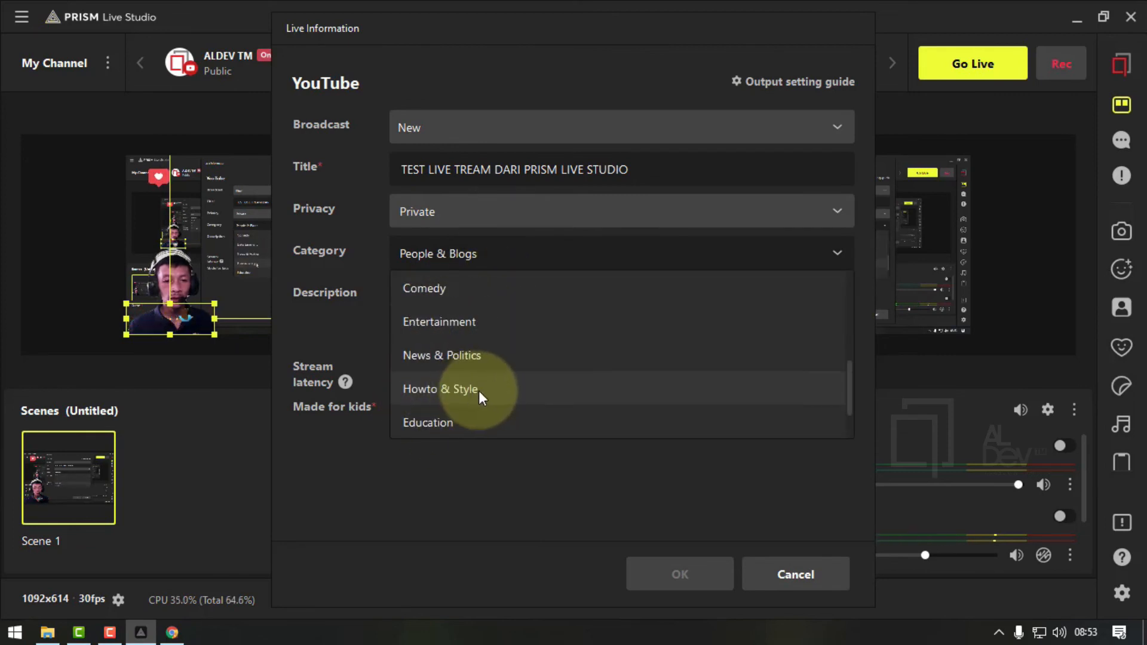
pyautogui.click(463, 388)
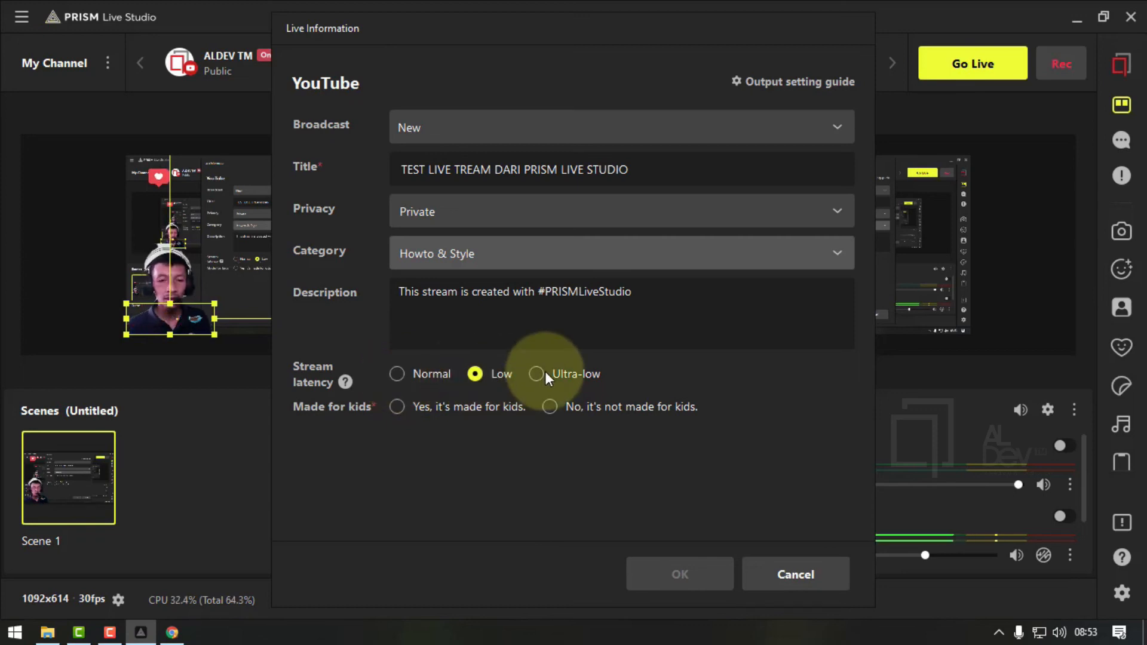
# Mark the broadcast as not made for kids, keep it as New and confirm the live information
pyautogui.moveTo(345, 385)
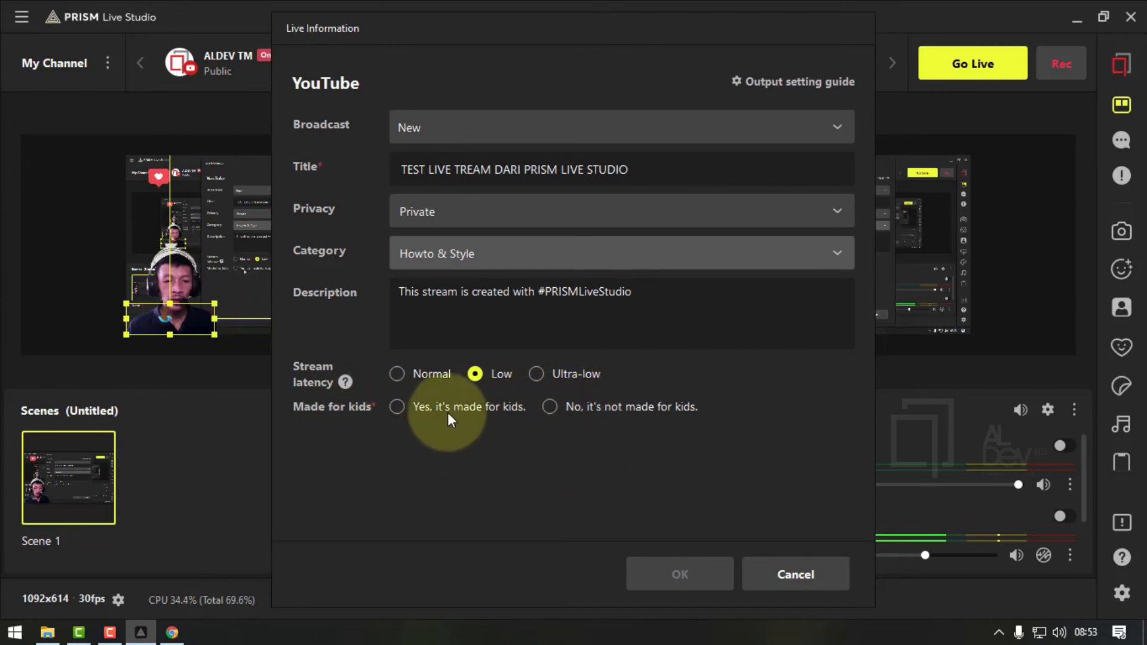
pyautogui.click(551, 408)
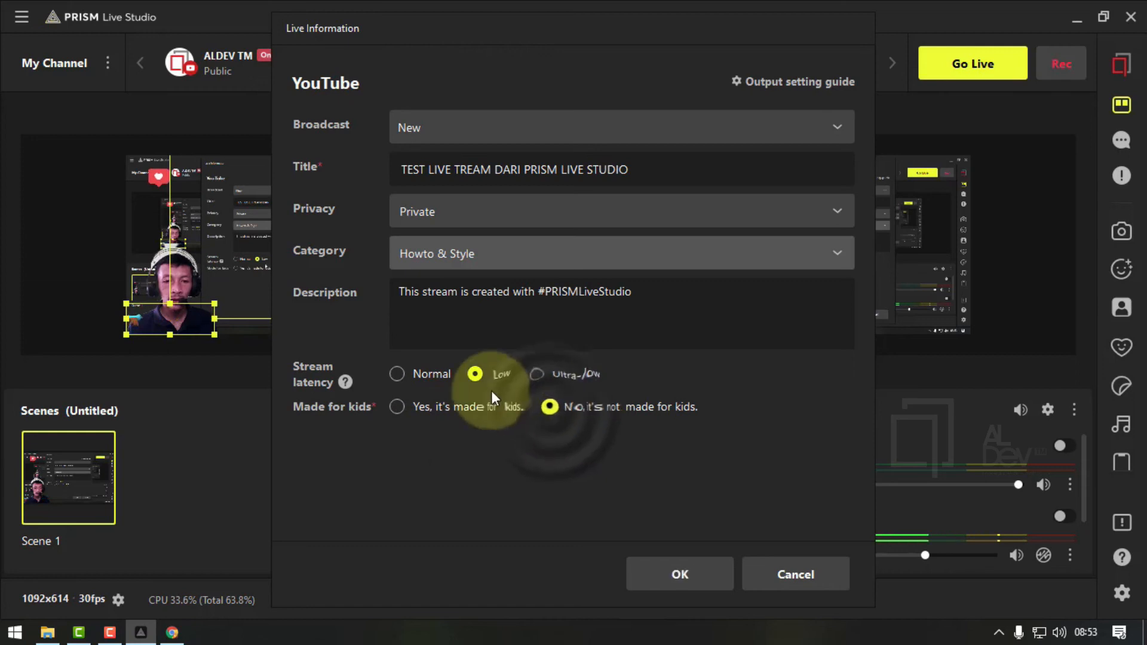
pyautogui.click(630, 127)
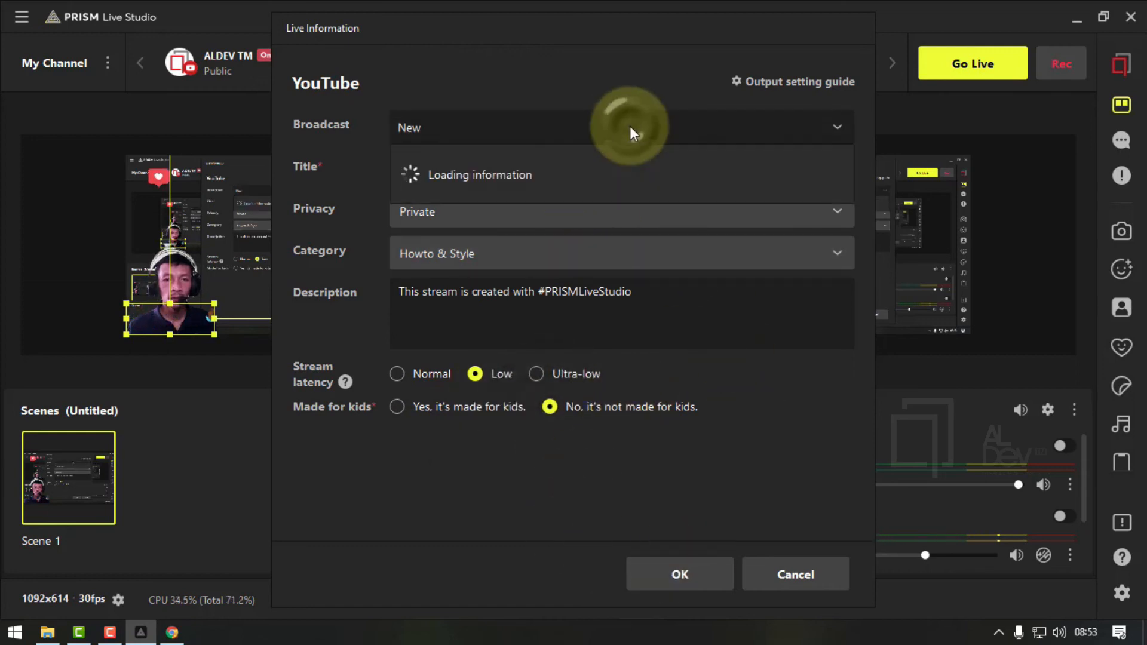
pyautogui.click(627, 167)
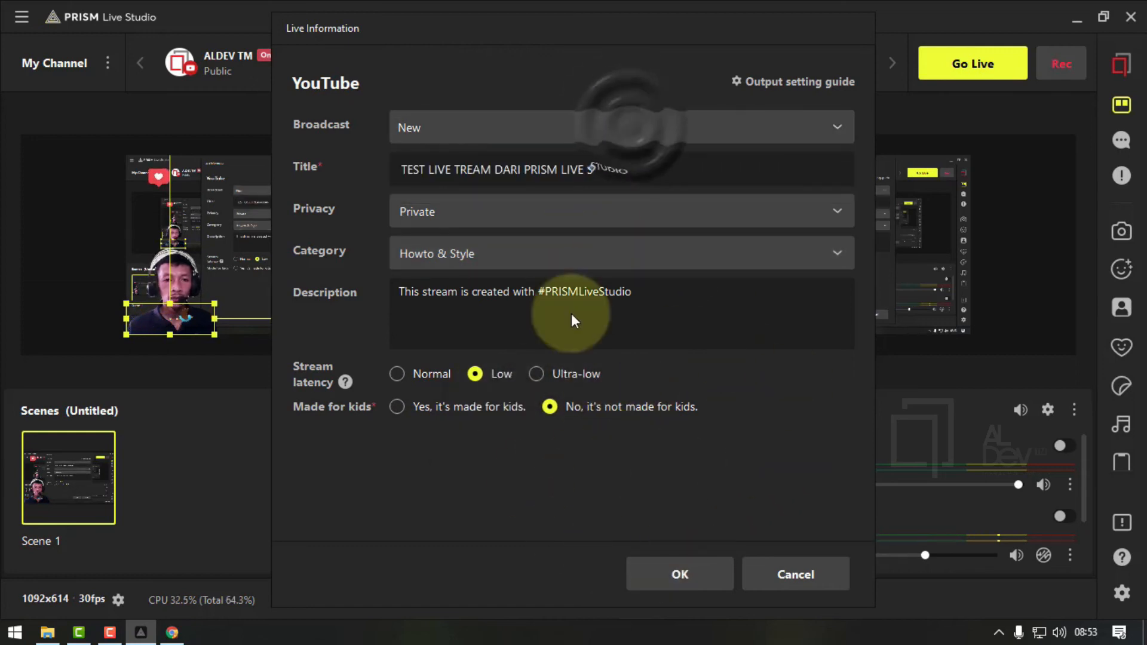
pyautogui.click(665, 572)
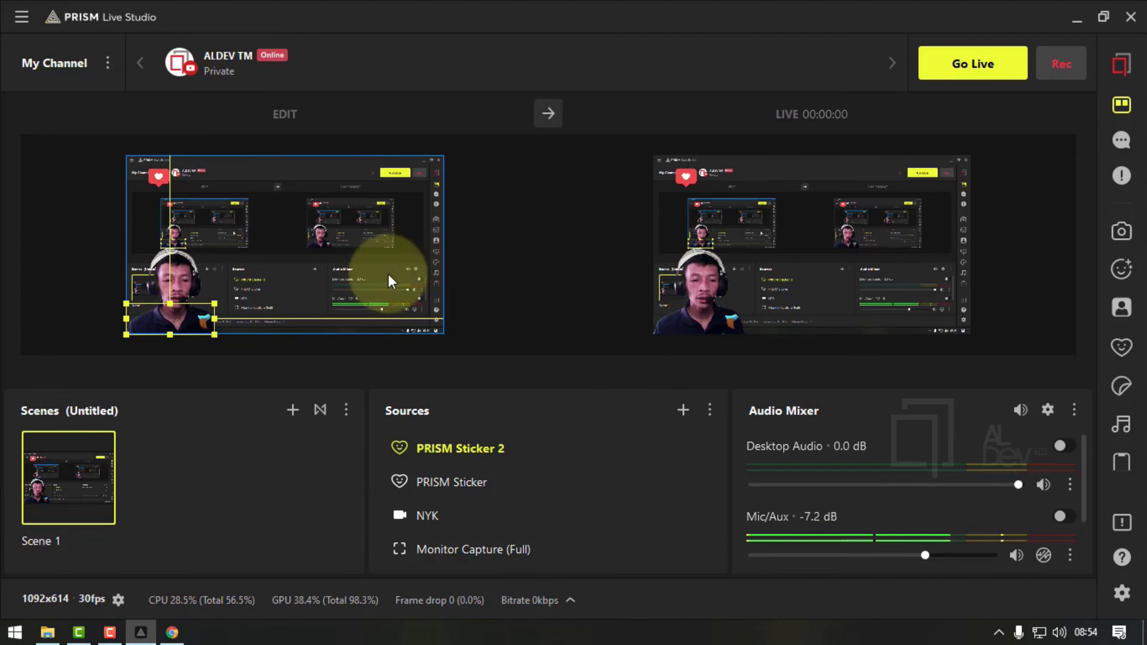
# Switch to Chrome and open the bookmarked YouTube channel video page
pyautogui.click(179, 635)
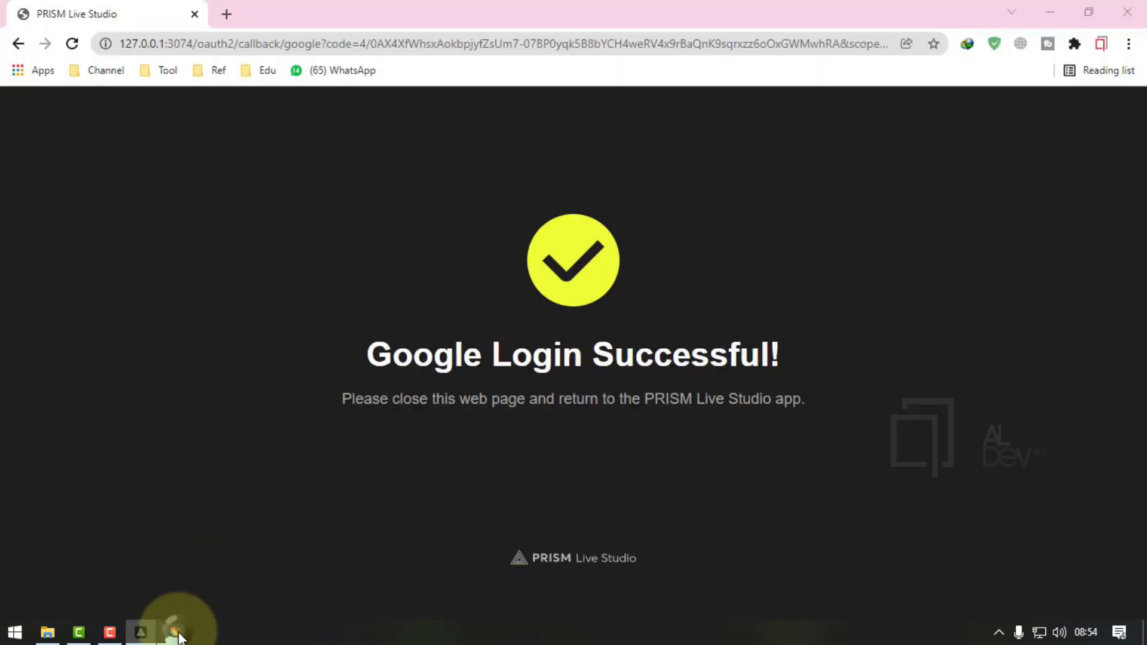
pyautogui.click(96, 71)
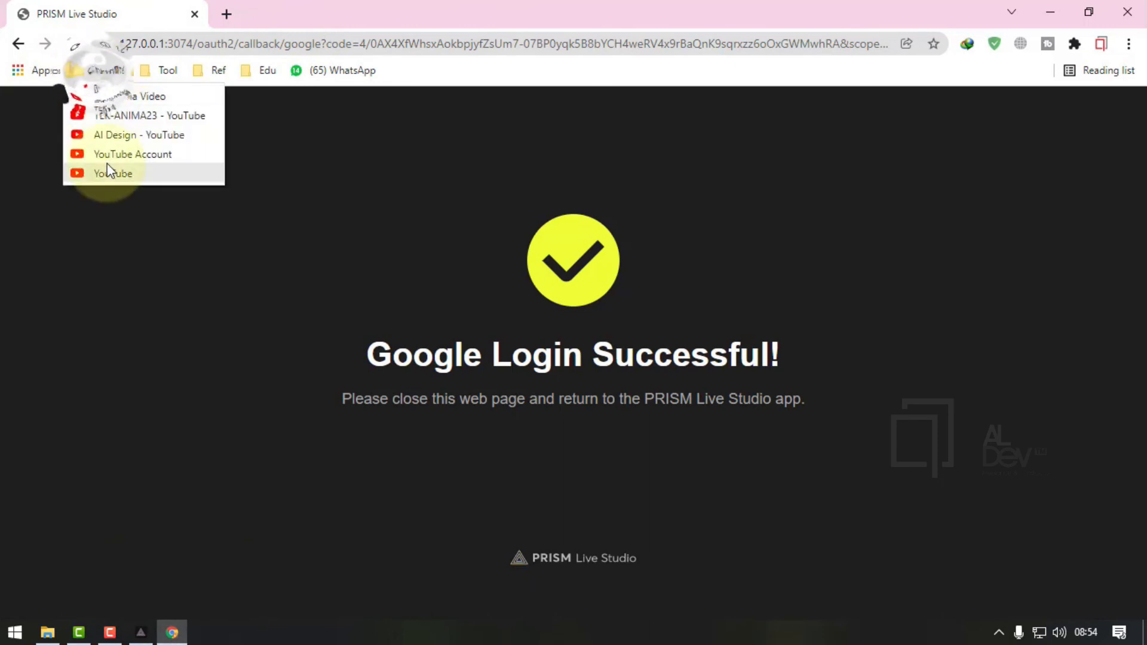
pyautogui.click(128, 100)
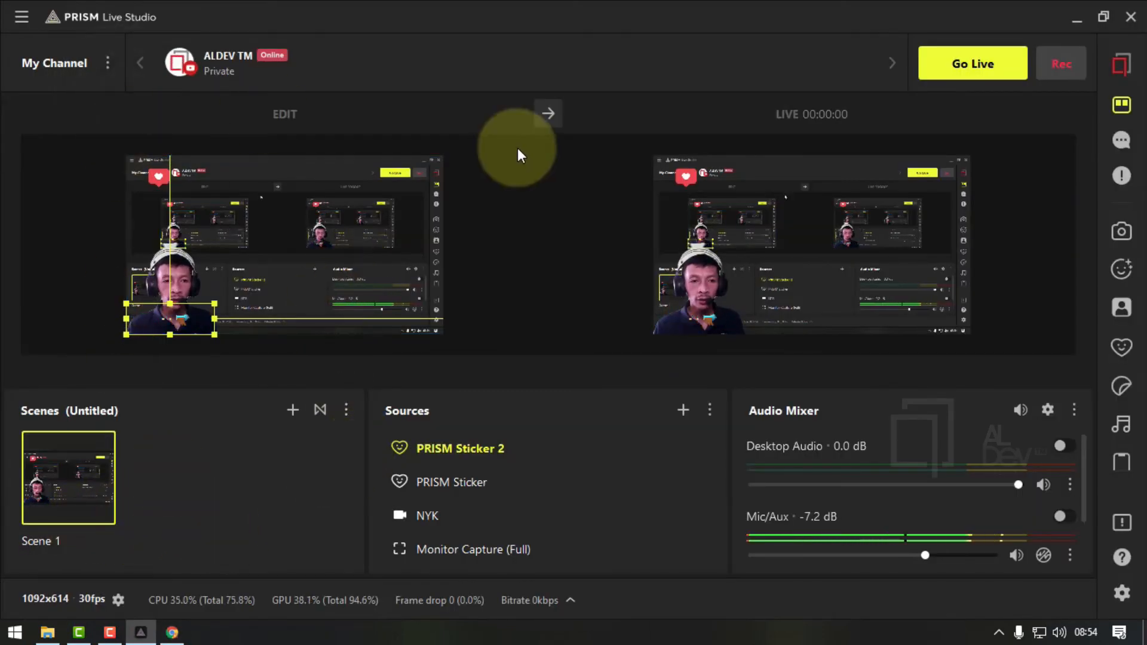
# Start the YouTube live broadcast with the prepared live information
pyautogui.moveTo(223, 66)
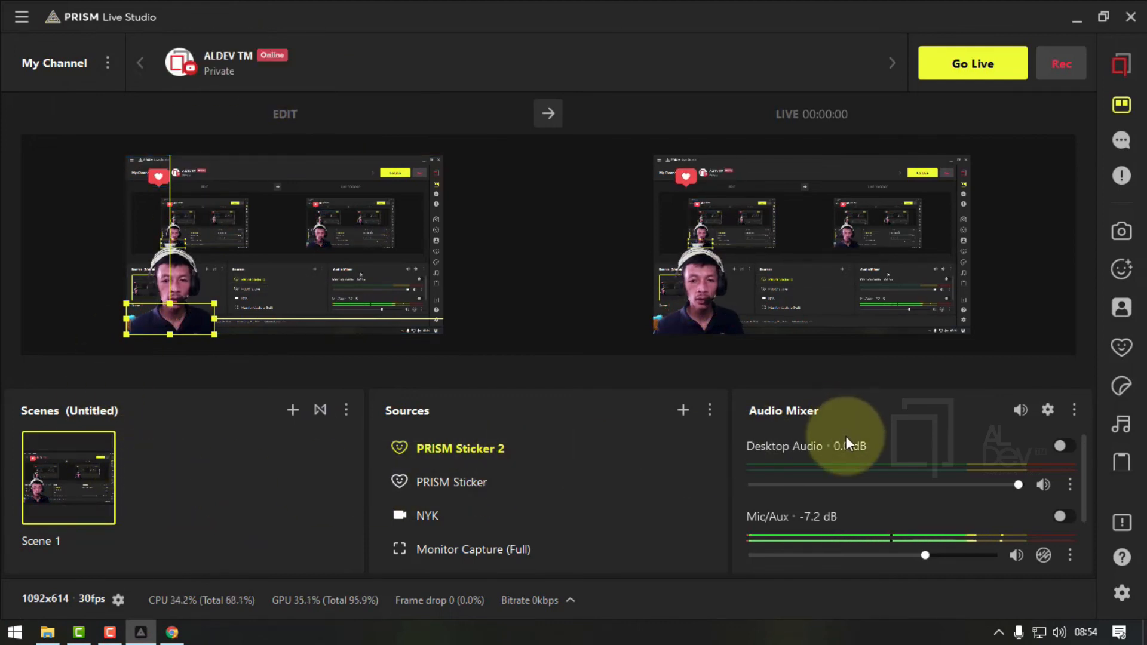
pyautogui.click(973, 66)
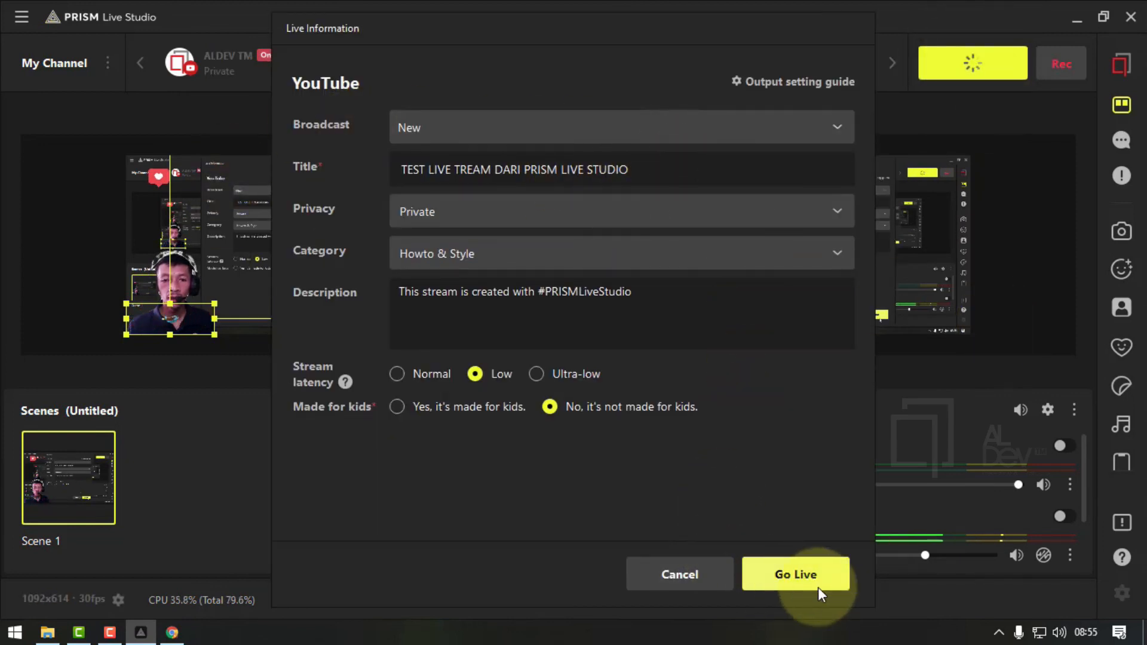
pyautogui.click(781, 582)
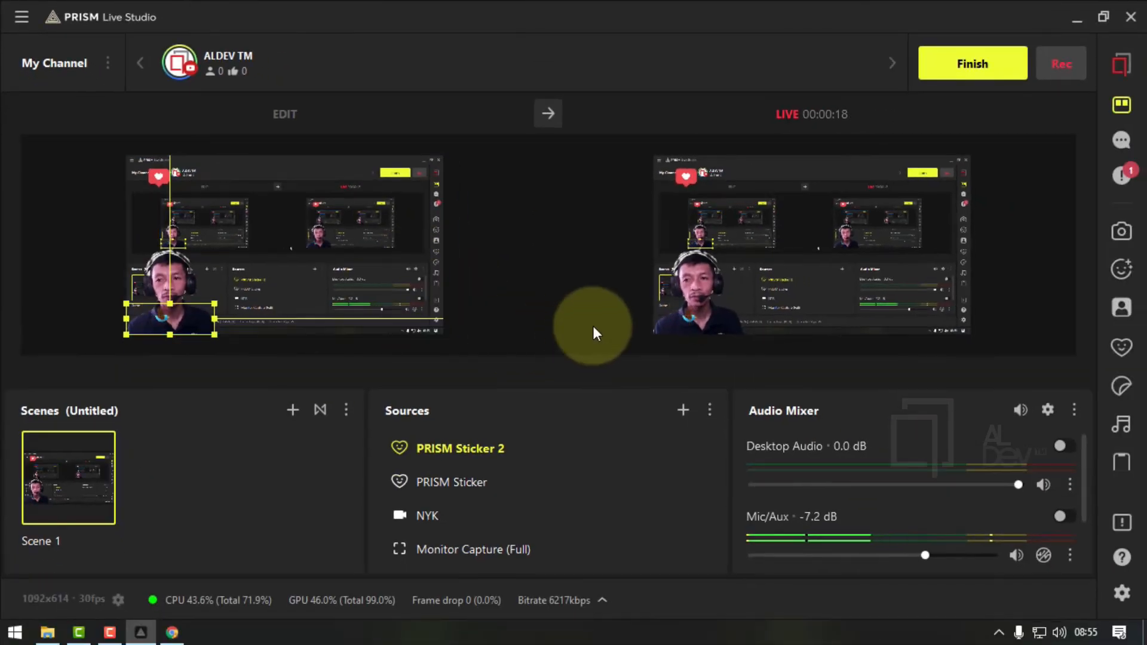
# Switch to Chrome, list the channel's live streams in YouTube Studio and open the details of the running stream
pyautogui.click(171, 633)
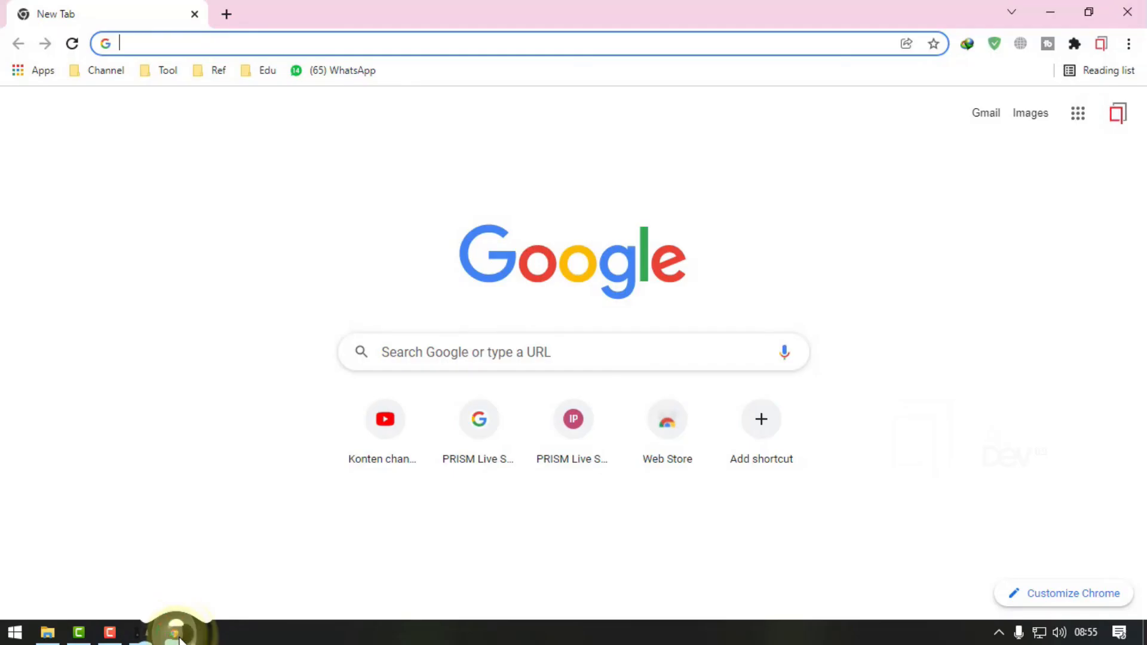
pyautogui.click(118, 71)
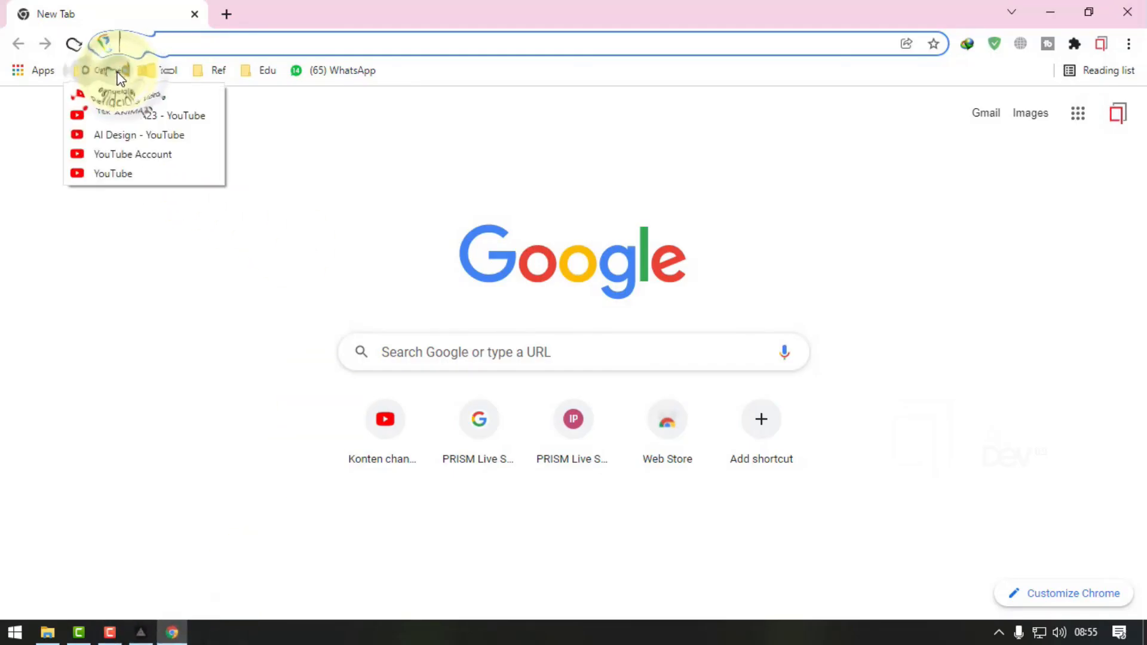
pyautogui.click(131, 97)
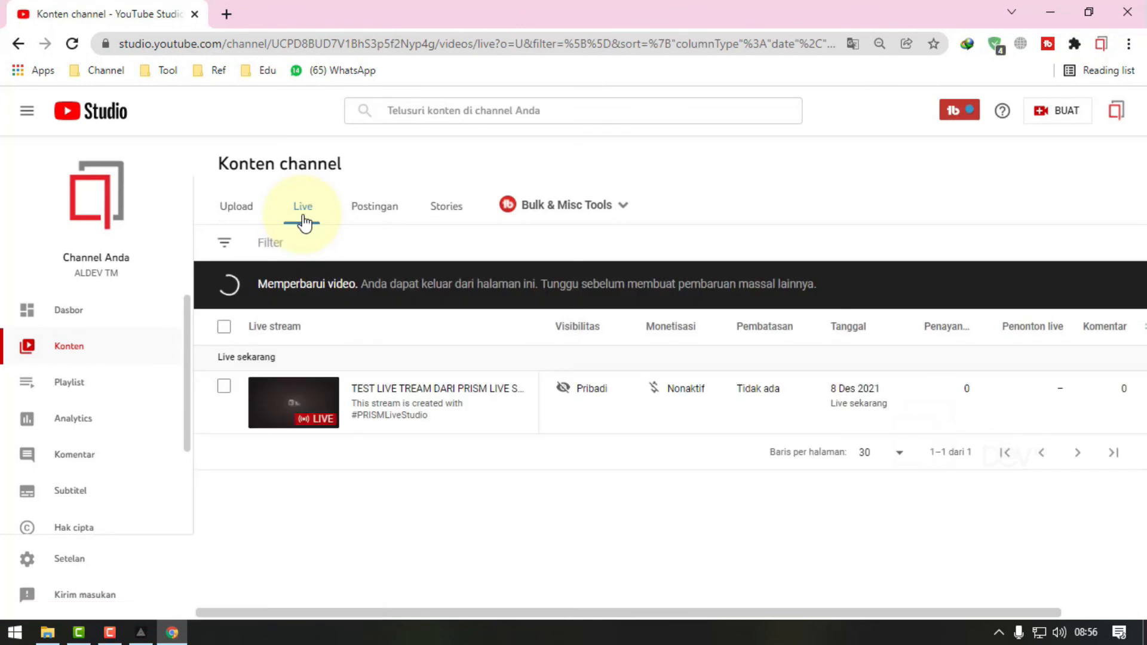
pyautogui.moveTo(389, 421)
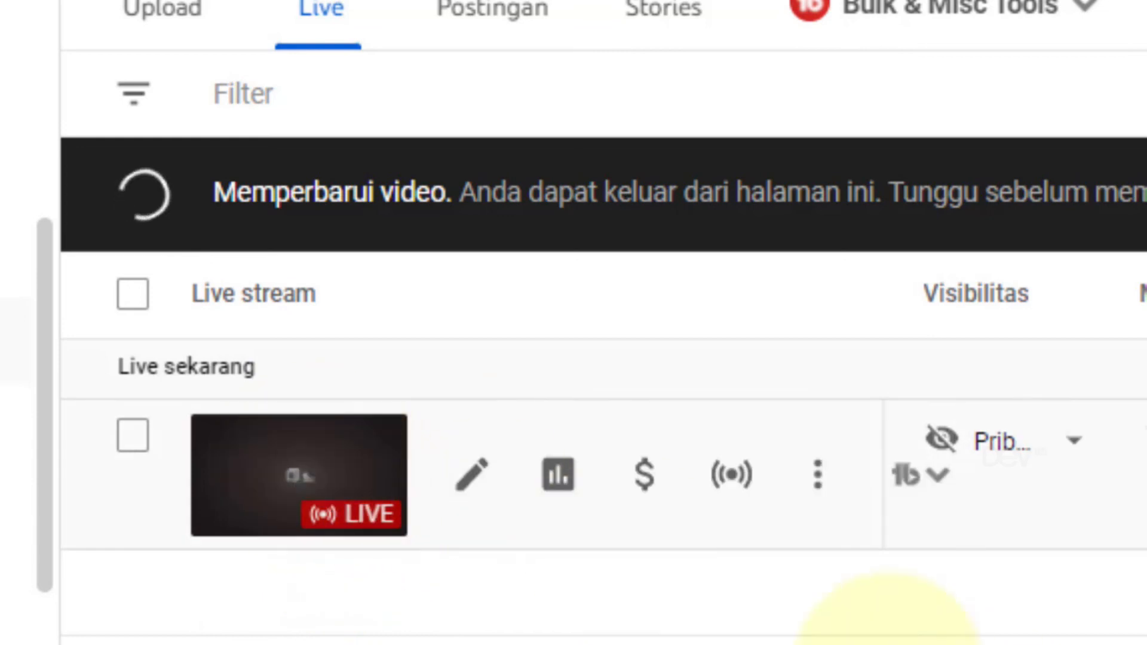
pyautogui.click(447, 478)
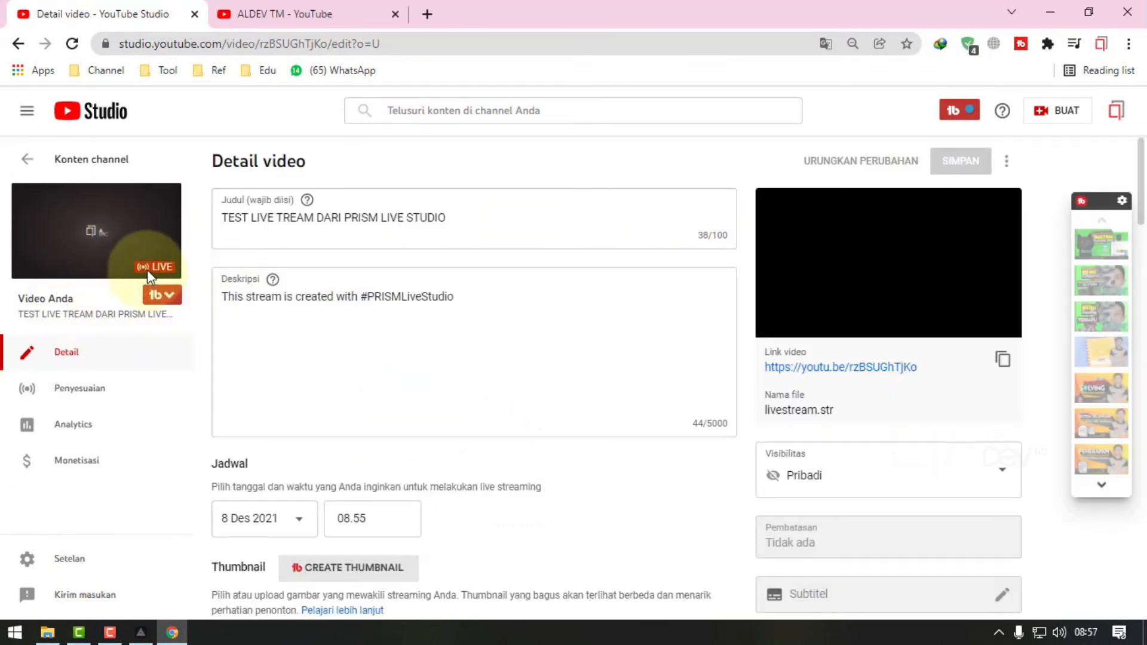
# Copy the running stream's video link, open it in a new browser tab and close the old channel tab
pyautogui.scroll(-1, 878, 369)
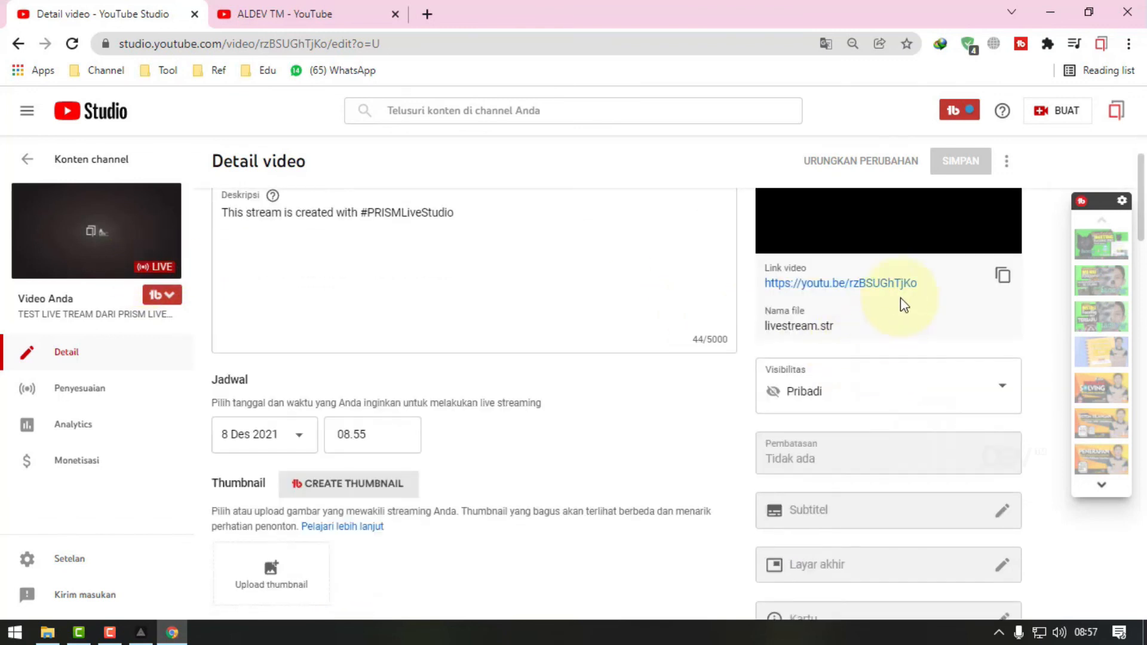
pyautogui.click(1003, 275)
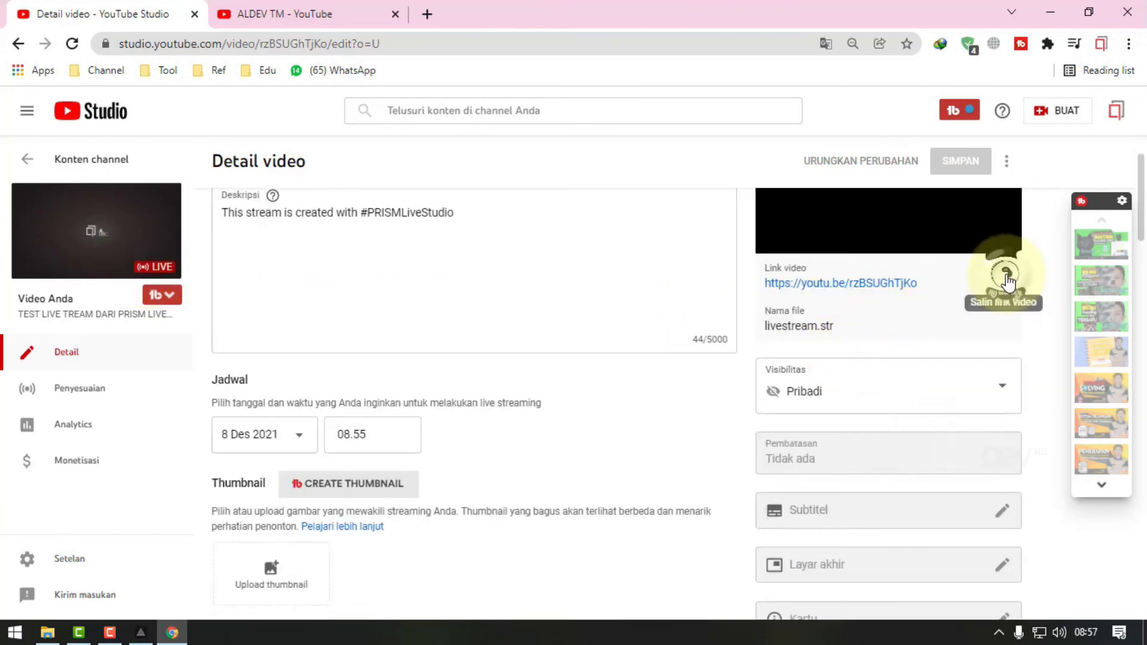
pyautogui.click(430, 14)
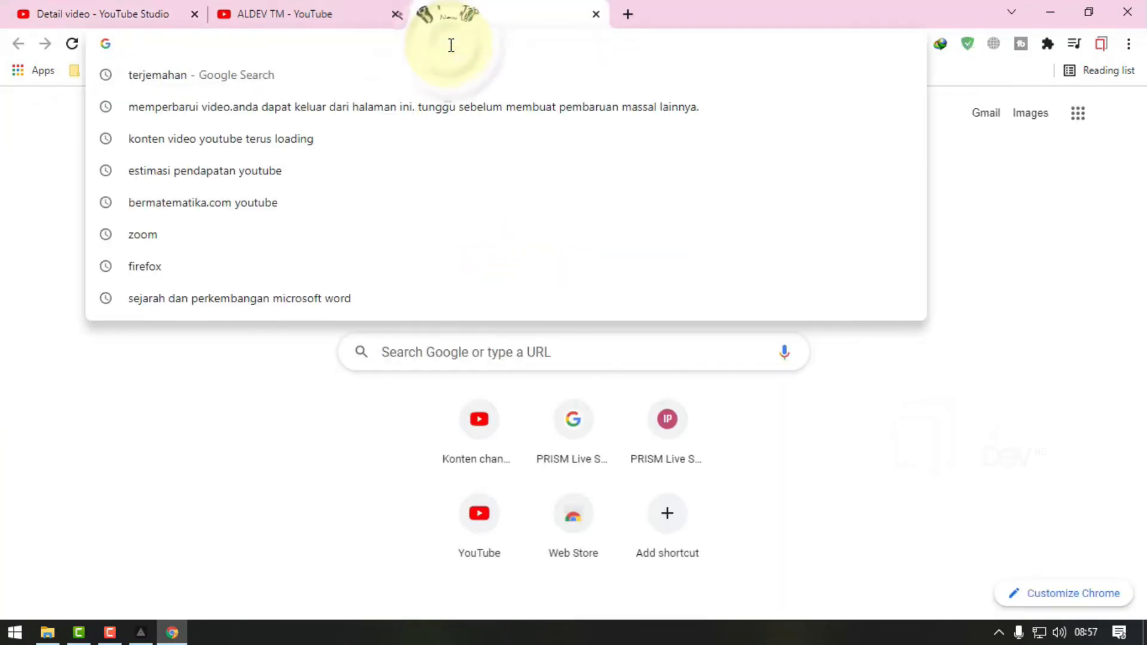
pyautogui.hotkey('ctrl', 'v')
pyautogui.press('Return')
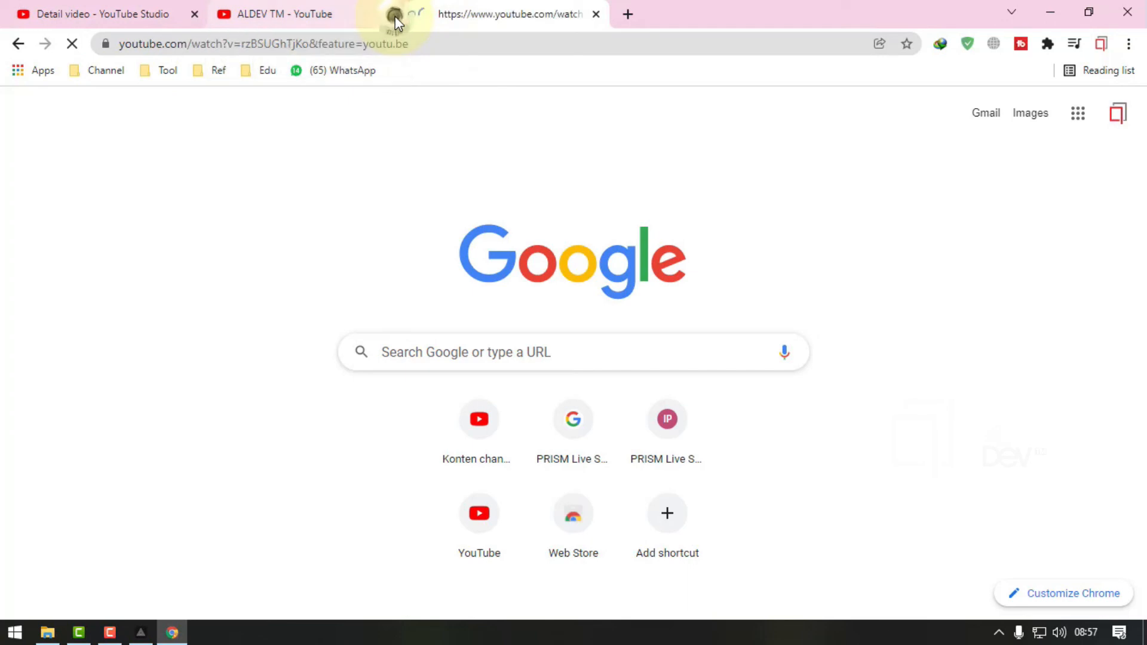
pyautogui.click(395, 14)
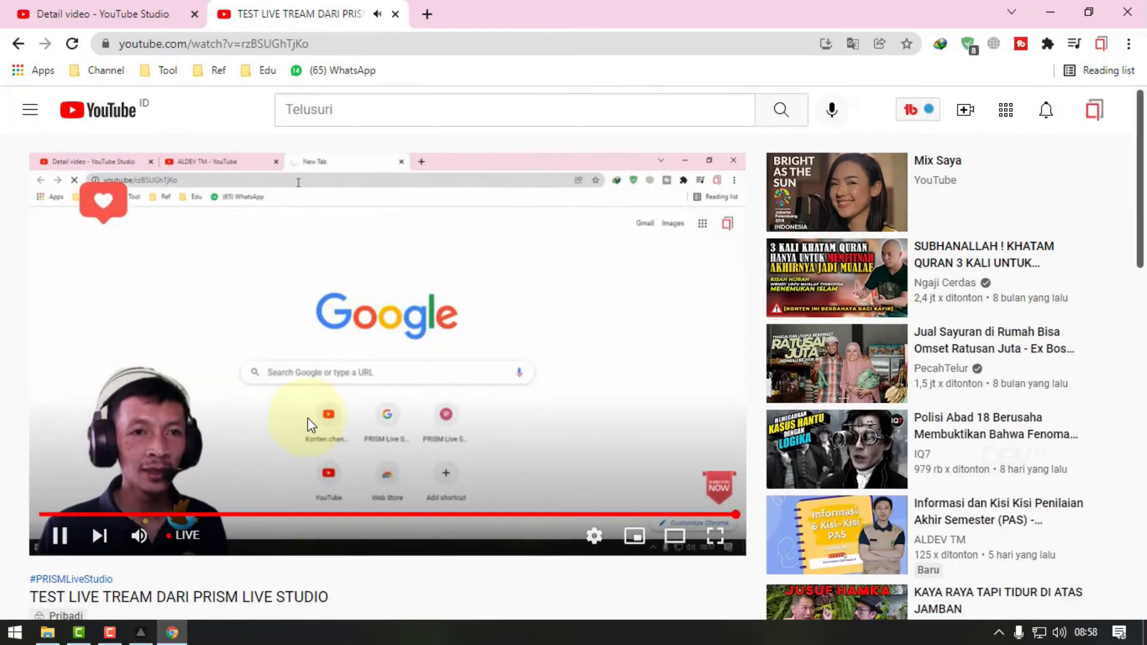
# Check the live stream's playback and details on its YouTube watch page, and close that page
pyautogui.scroll(-1, 307, 419)
pyautogui.scroll(1, 418, 388)
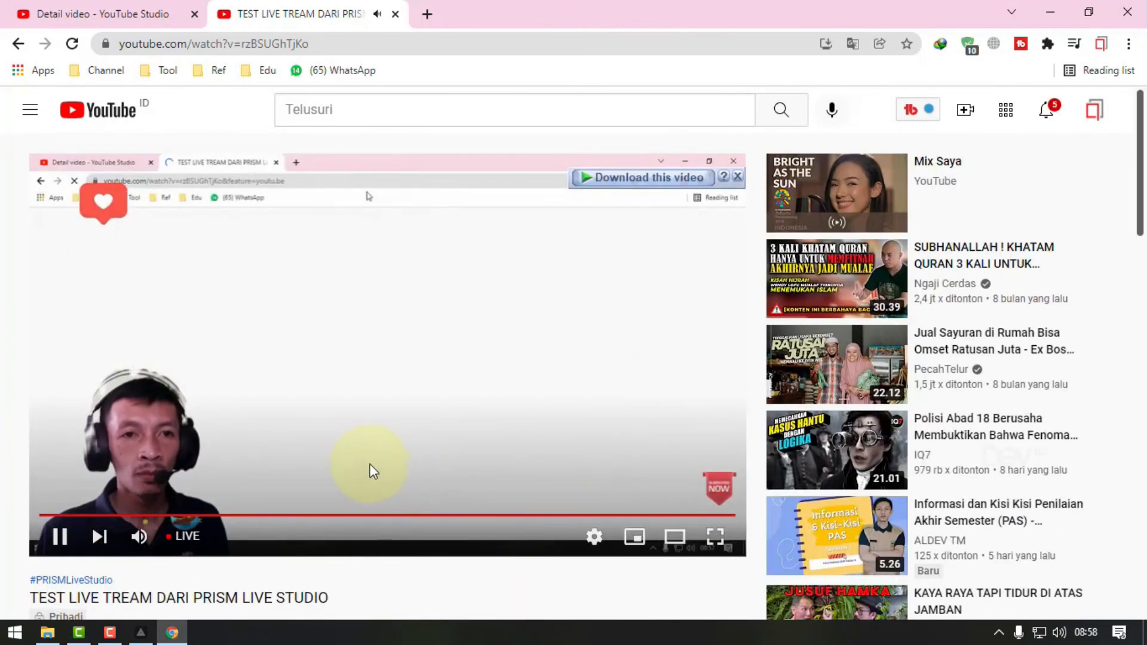
pyautogui.scroll(-1, 388, 473)
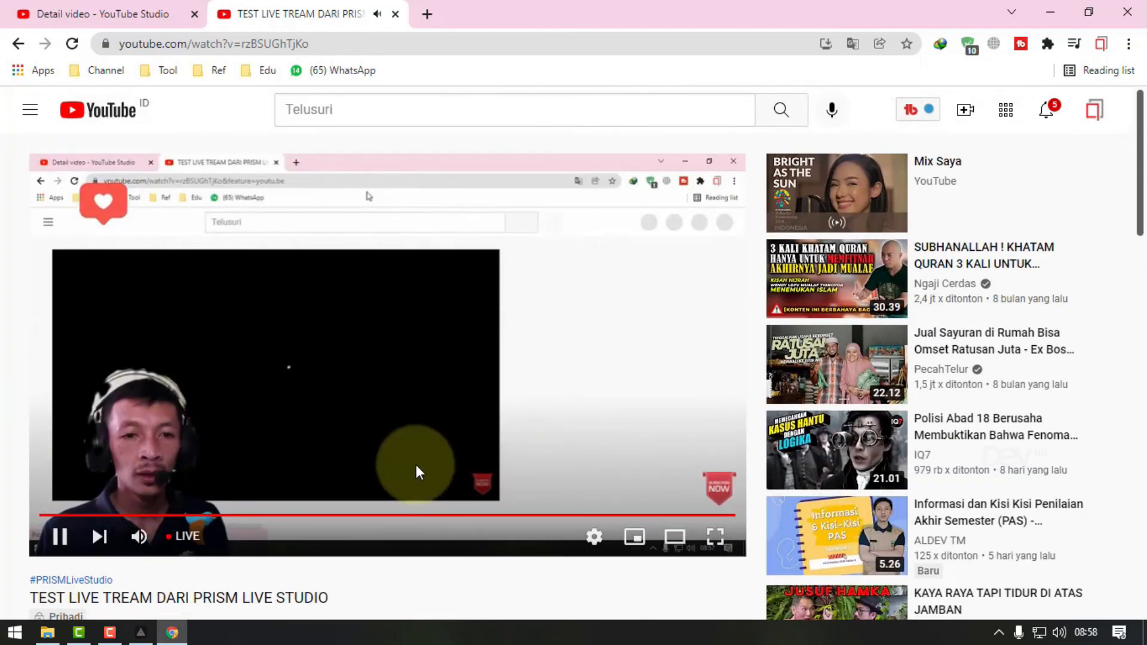
pyautogui.click(395, 14)
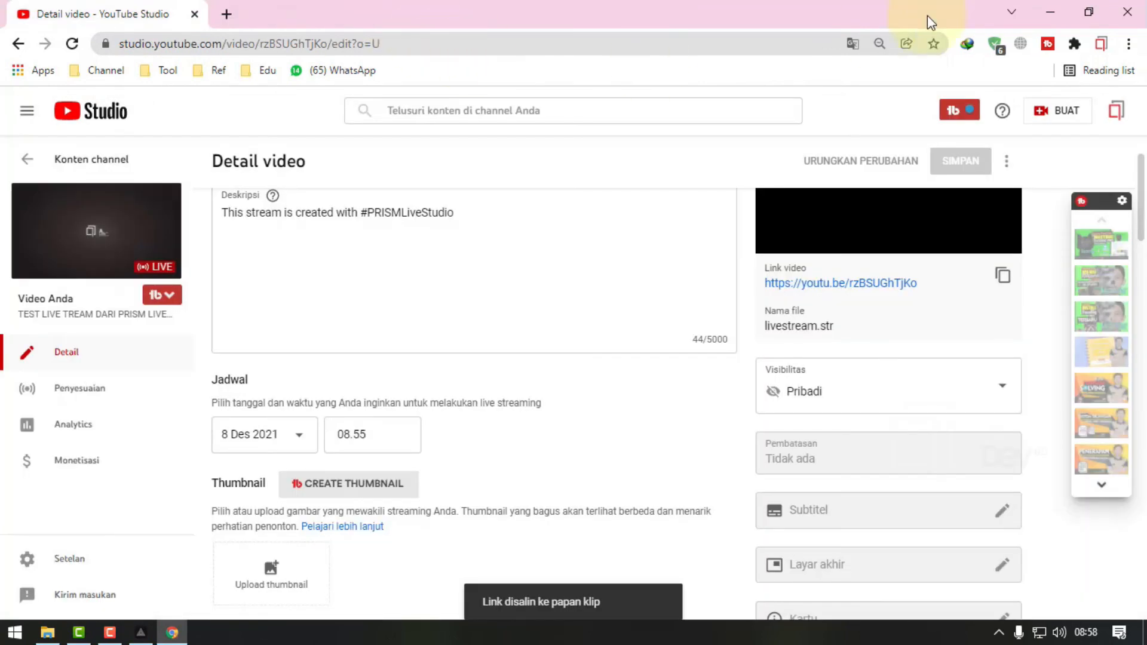
# Return to PRISM Live Studio, end the YouTube live broadcast and dismiss the end-of-live summary
pyautogui.click(1052, 13)
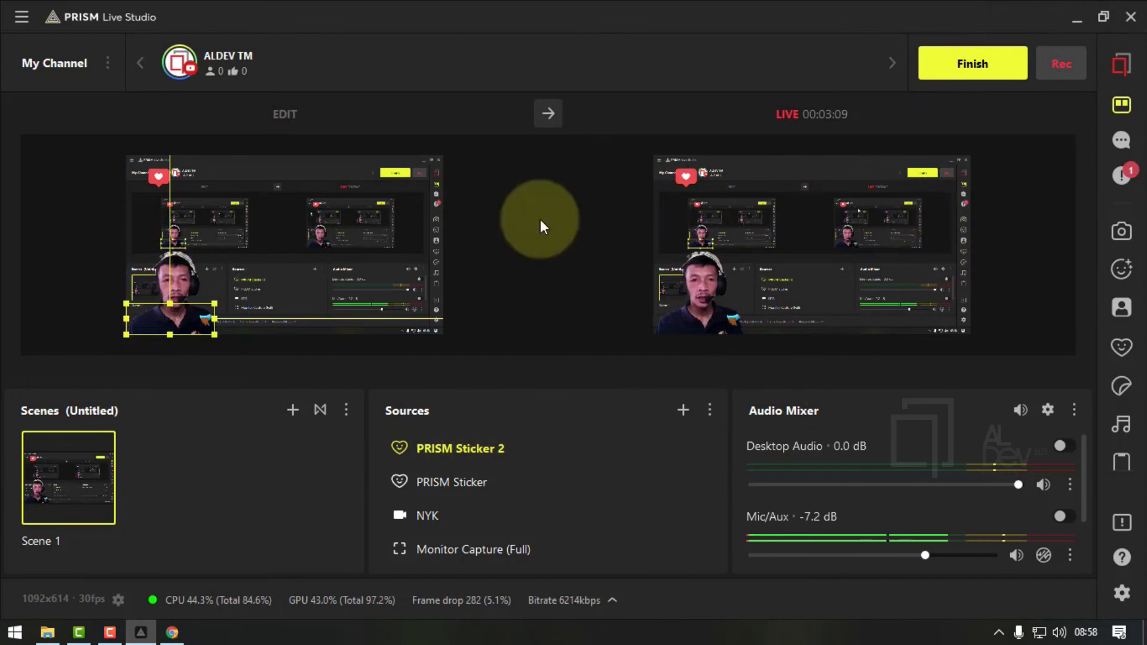
pyautogui.click(963, 69)
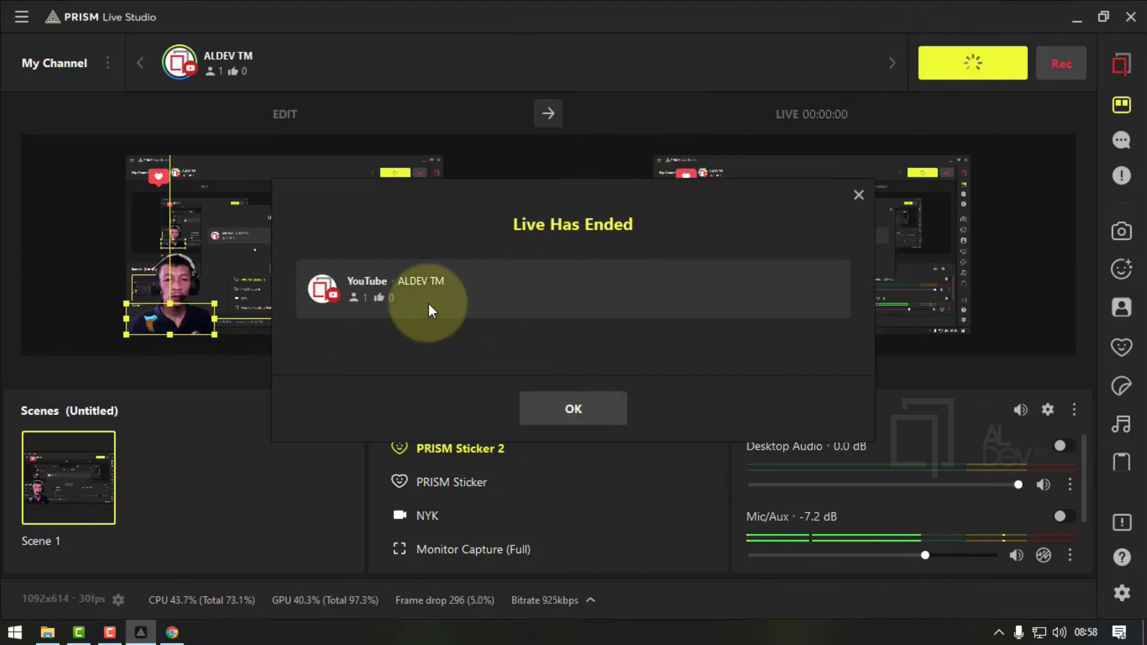
pyautogui.click(577, 406)
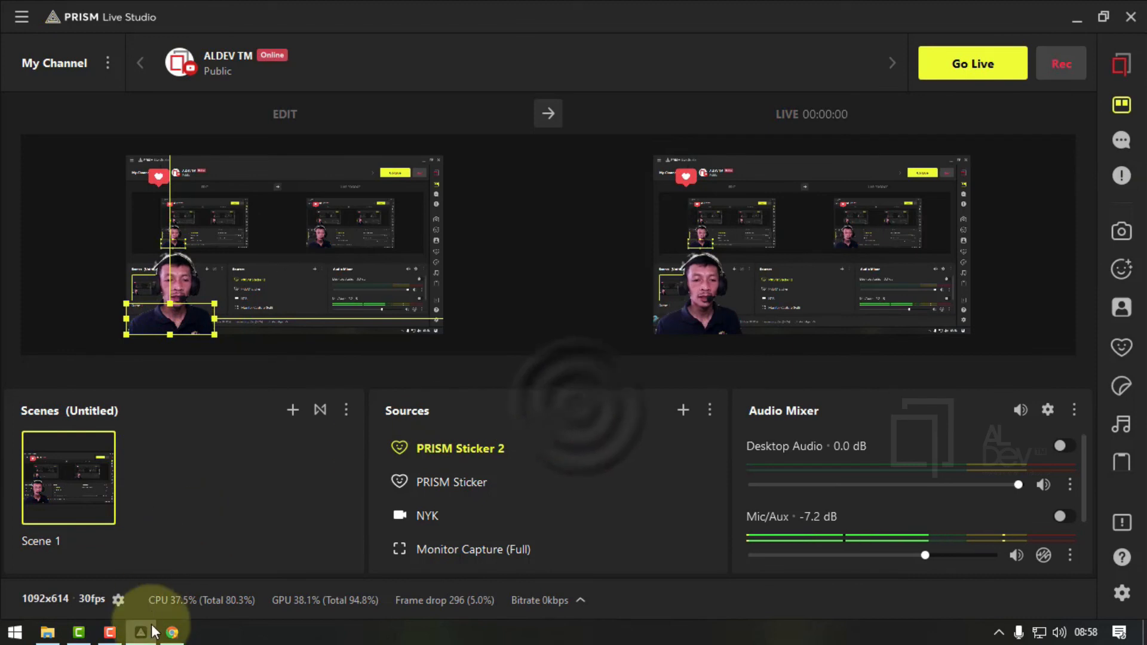